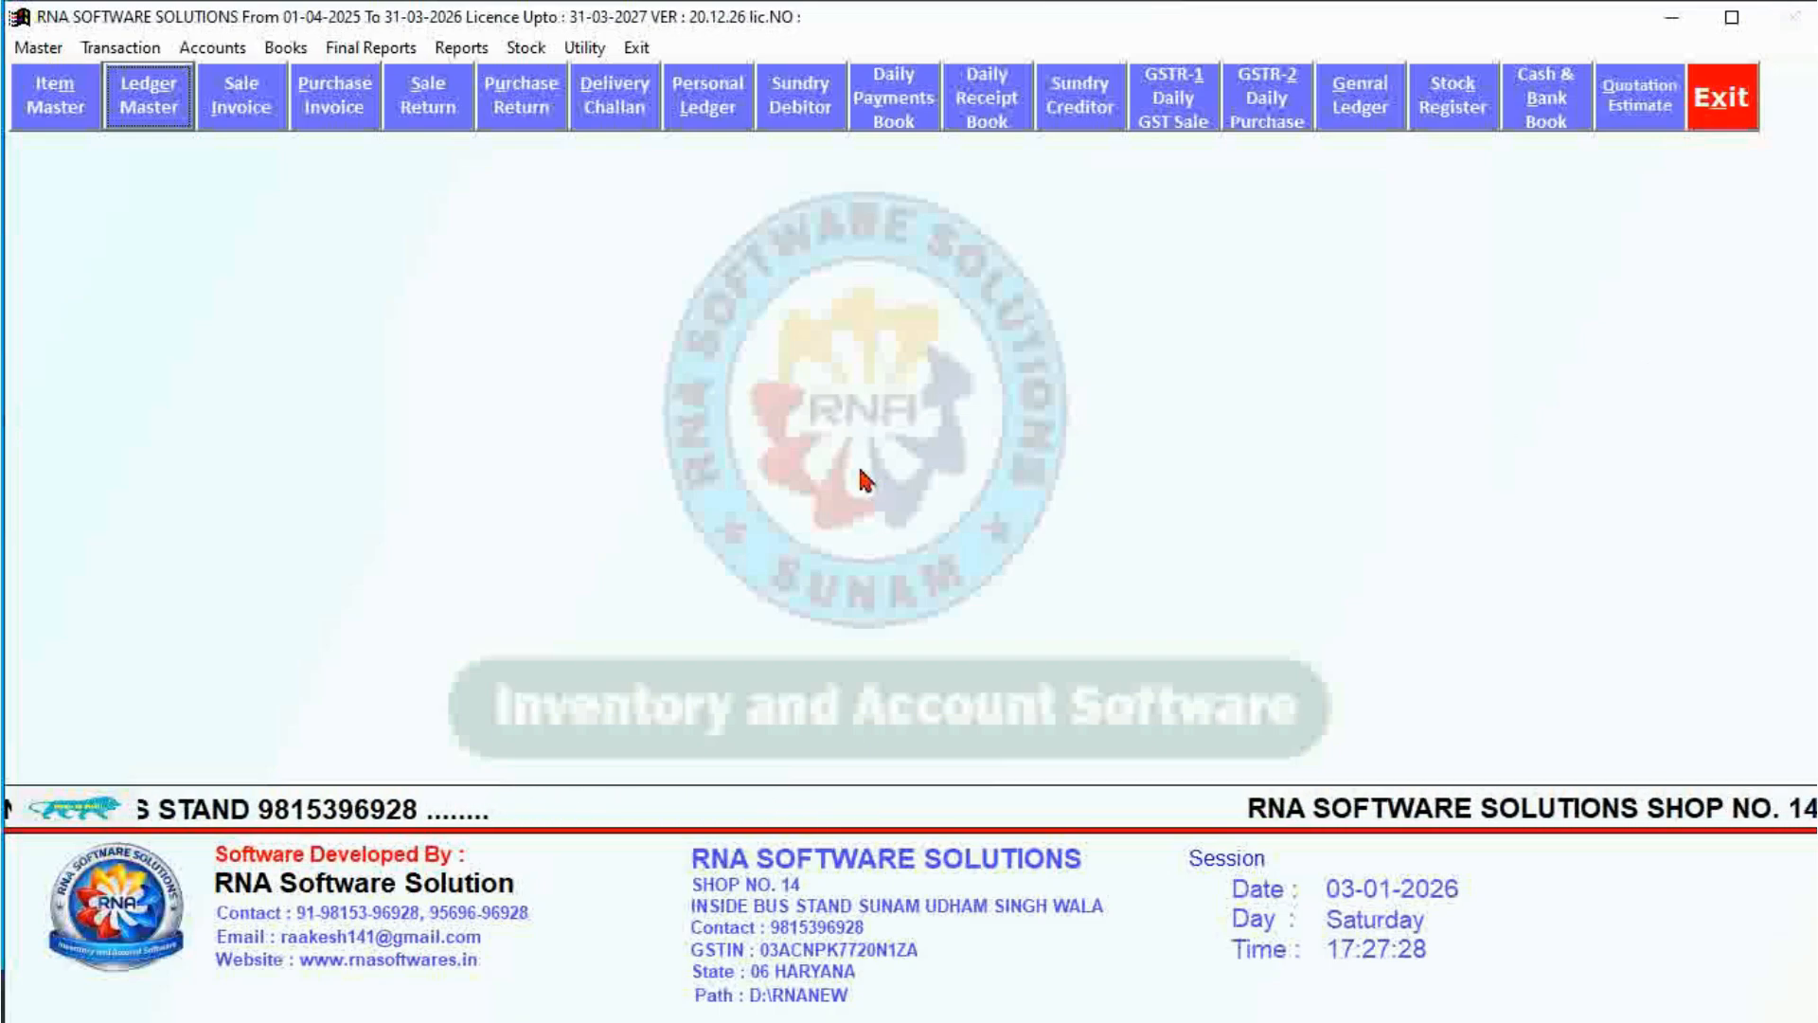
Start sale invoice GST/25-26/67, keeping date 03/01/2026 and Credit as the sale type.
click(242, 104)
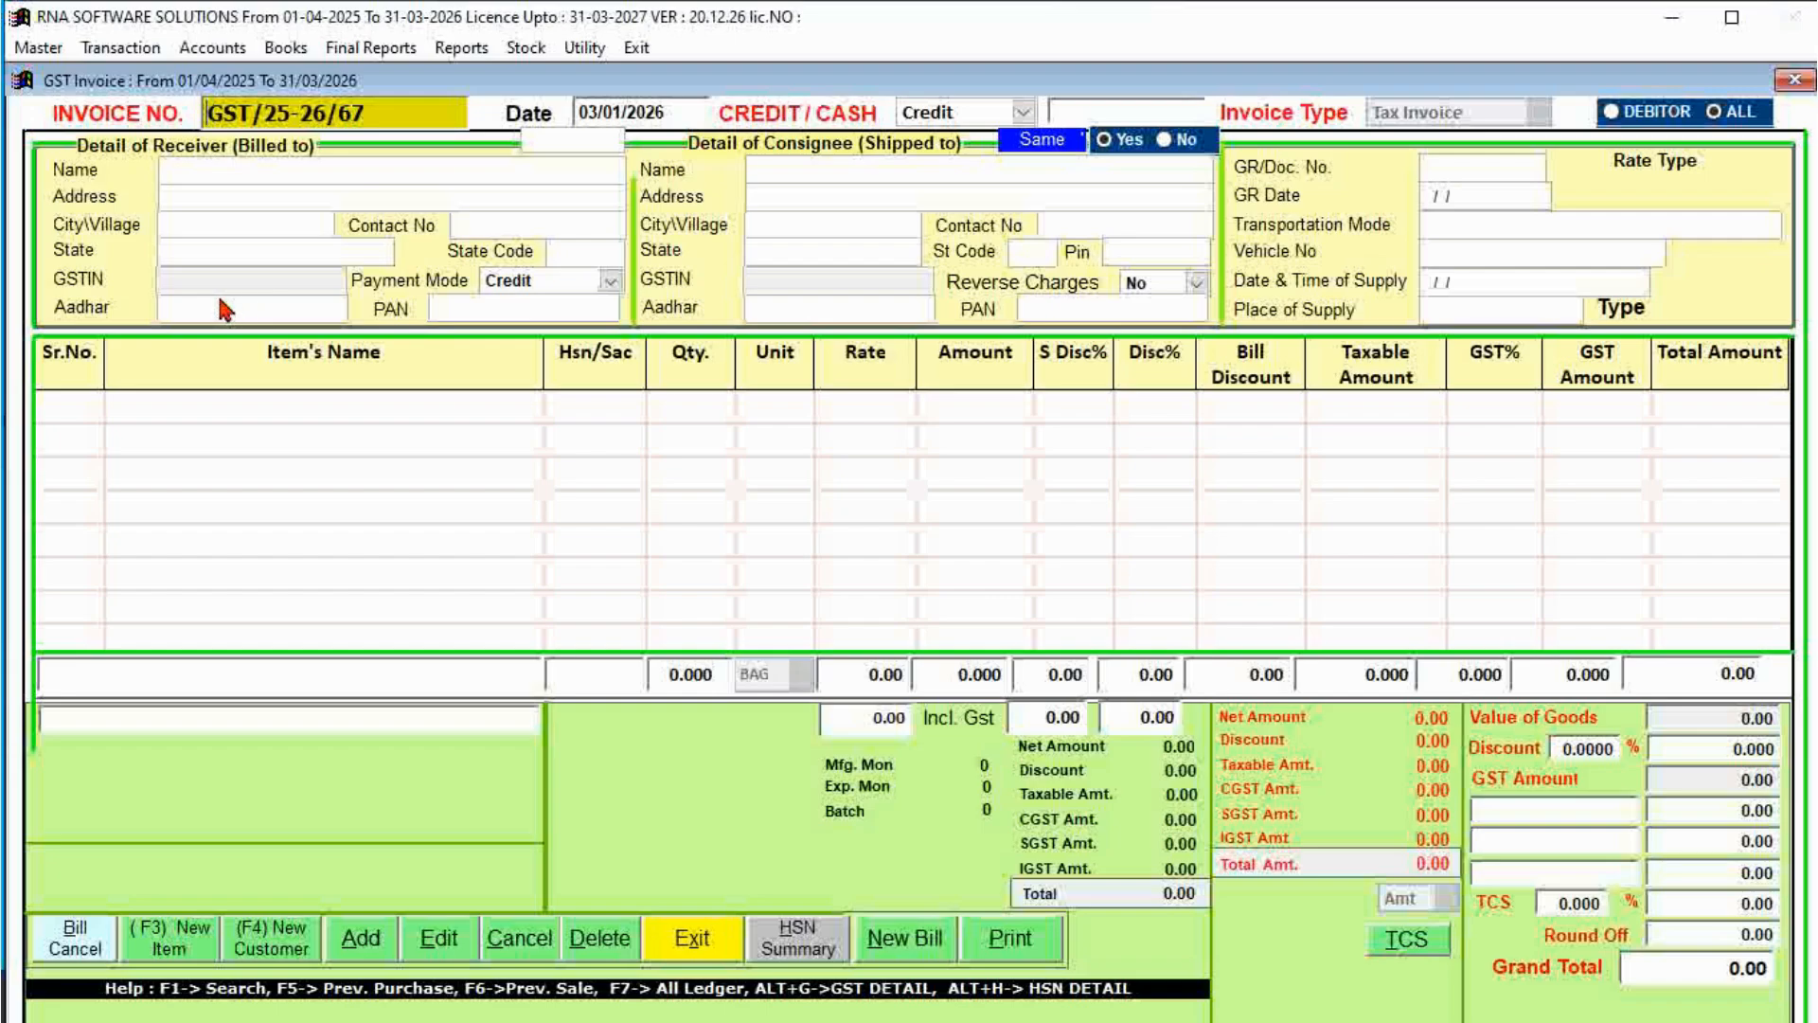
key(Return)
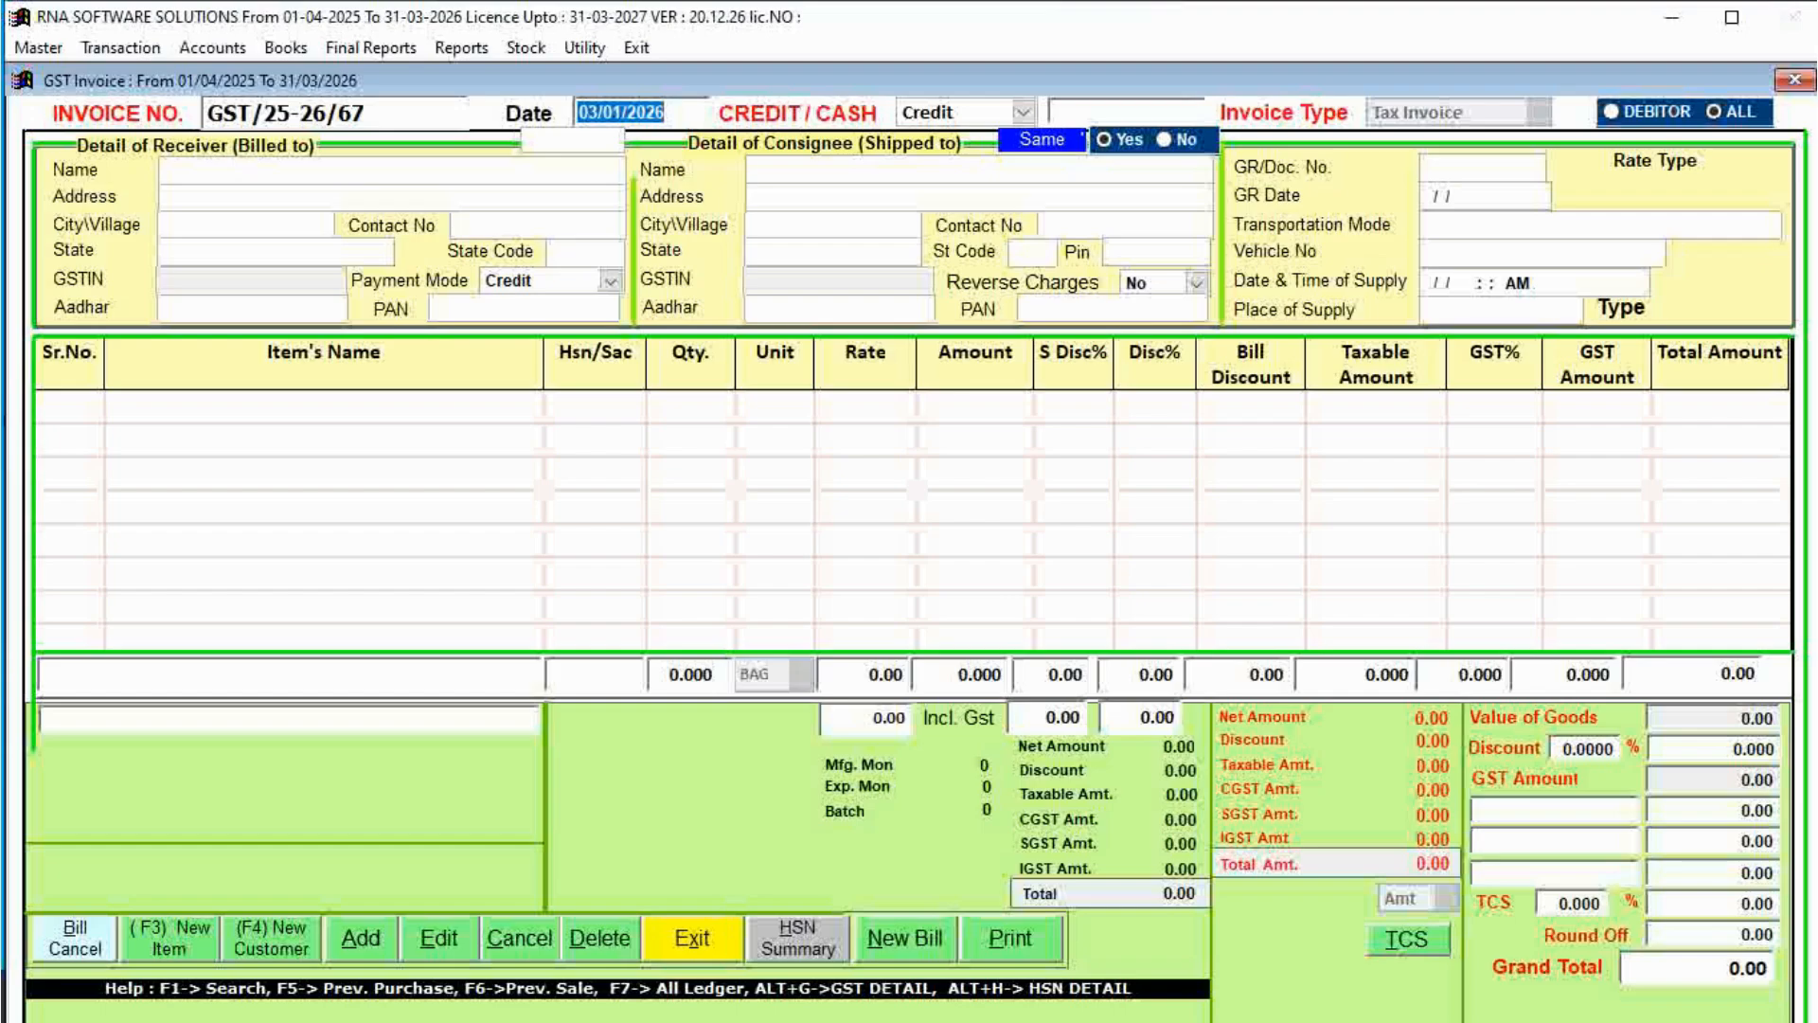
key(Return)
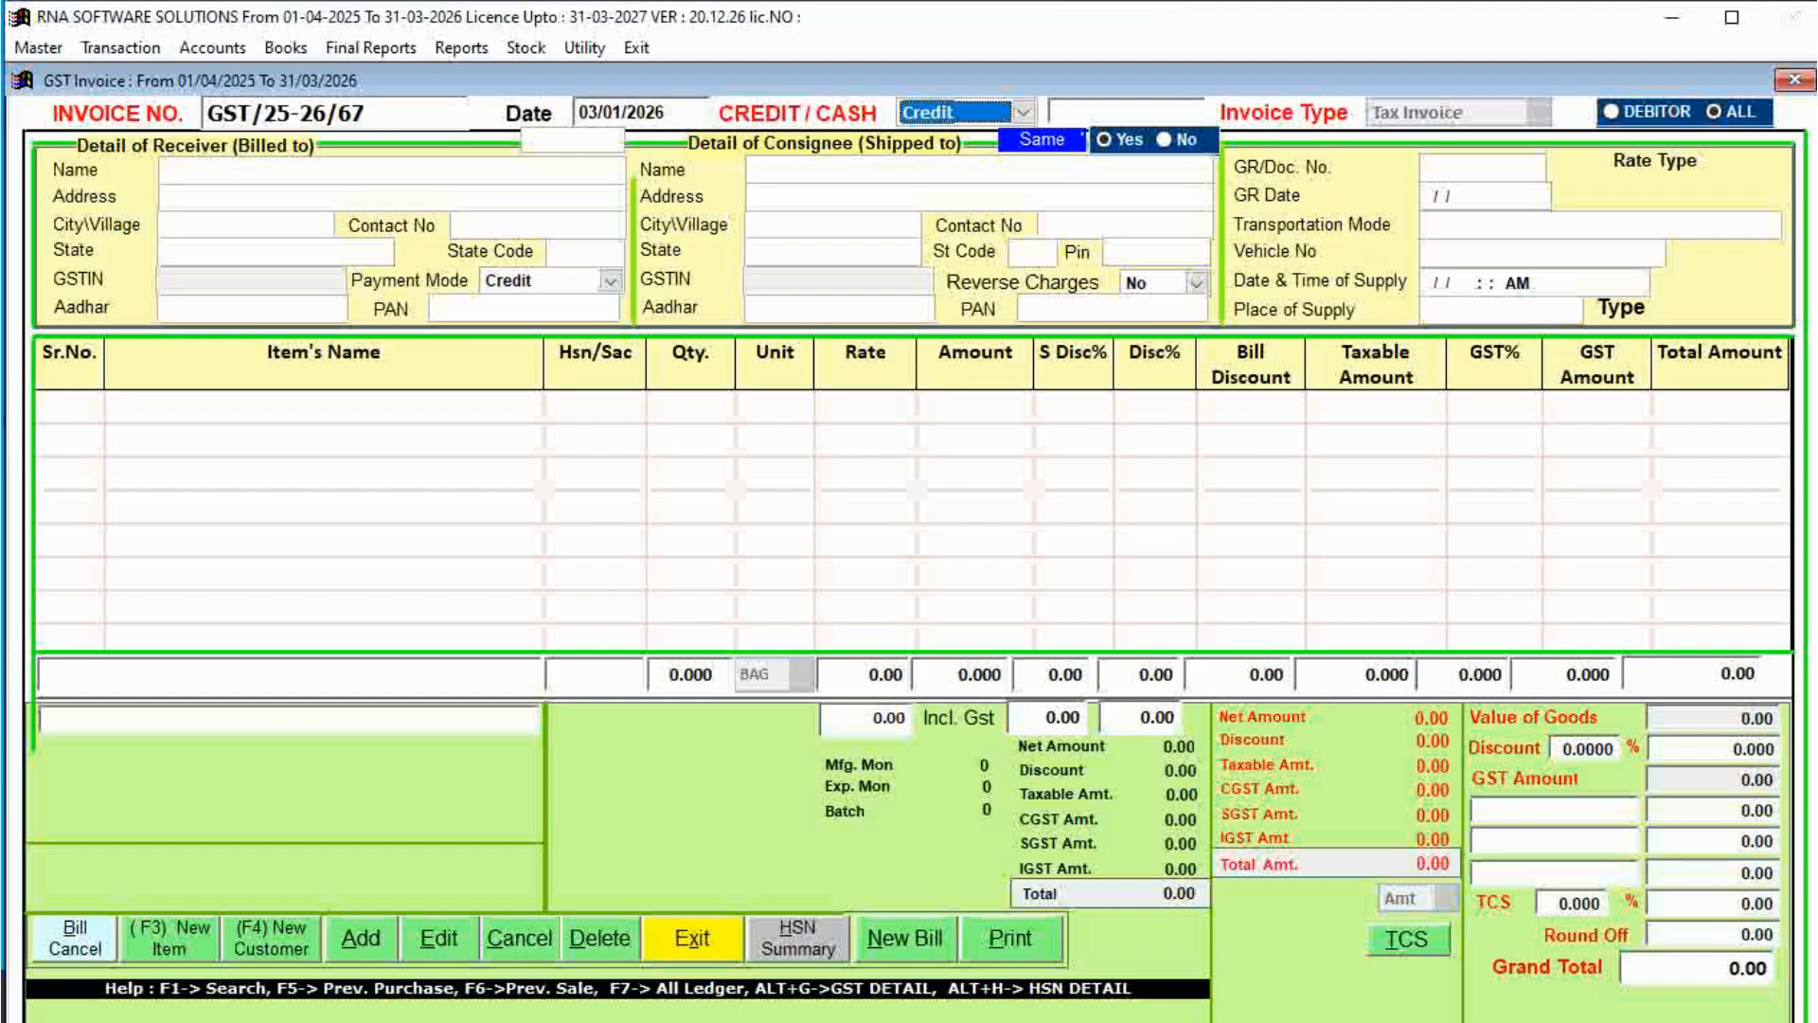
key(Return)
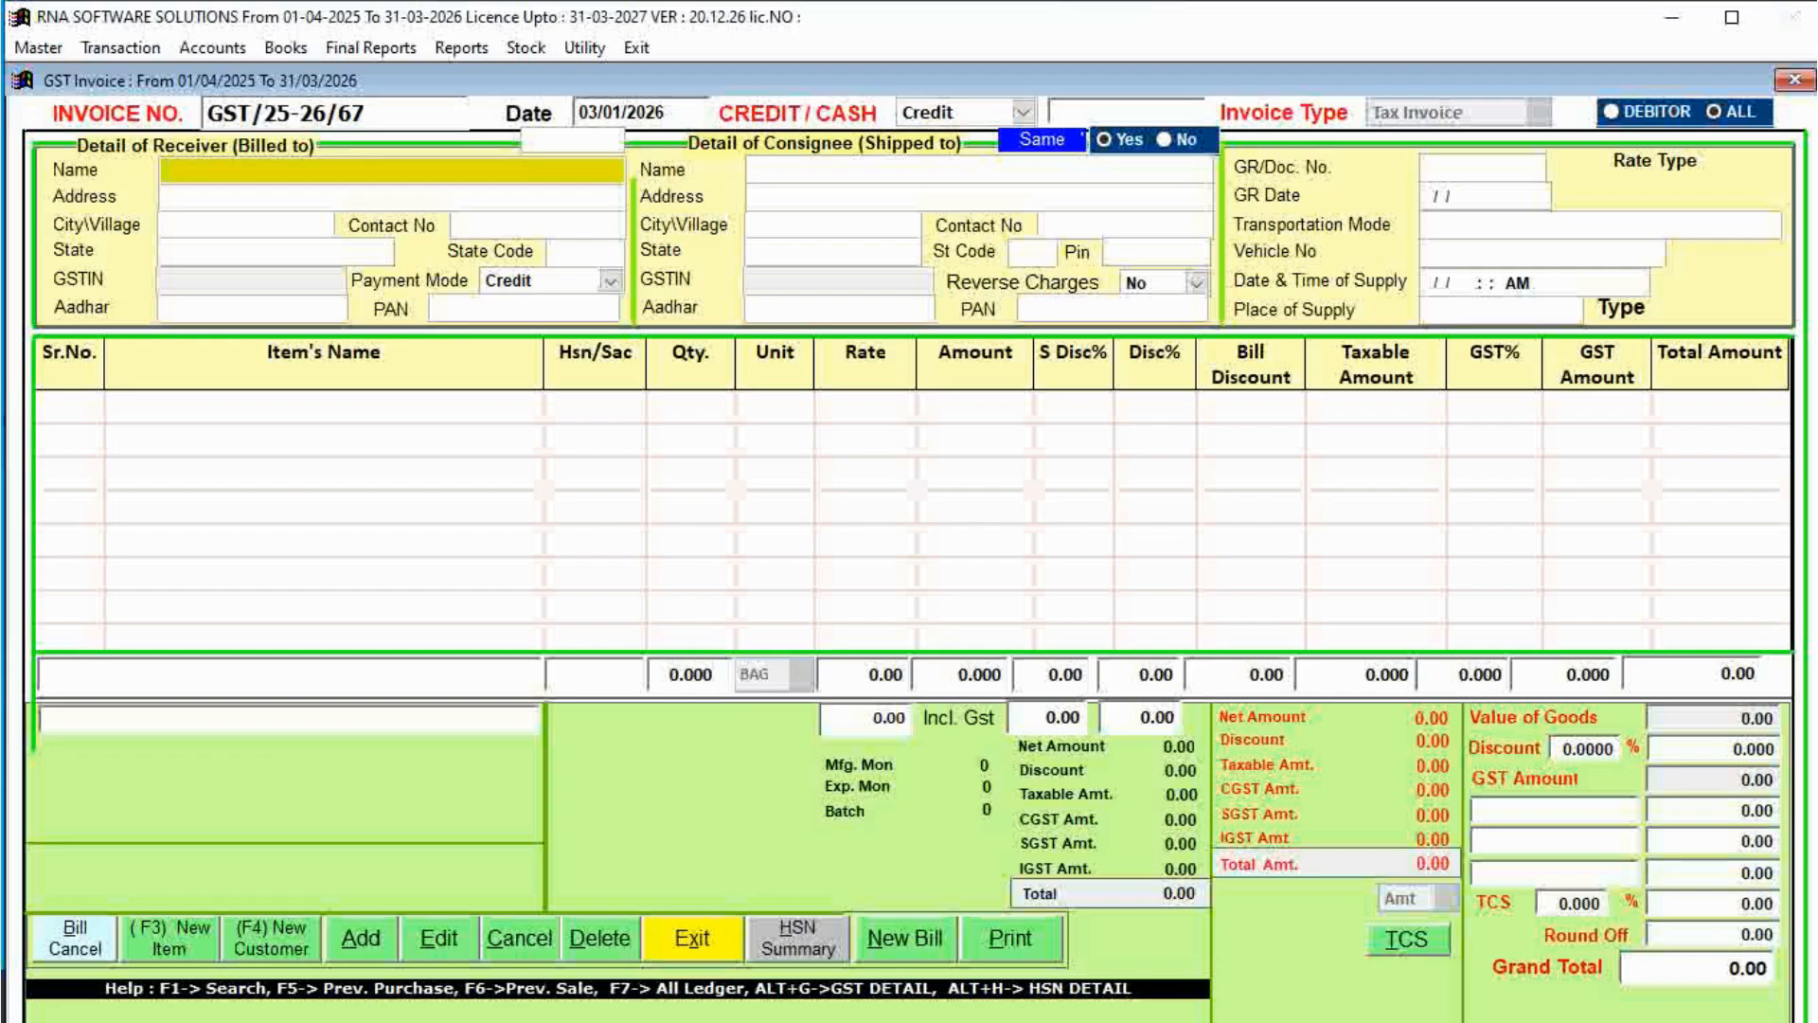
Search 'ARIH' and select ARIHANT TECHNICAL as the invoice receiver.
text(ARIH)
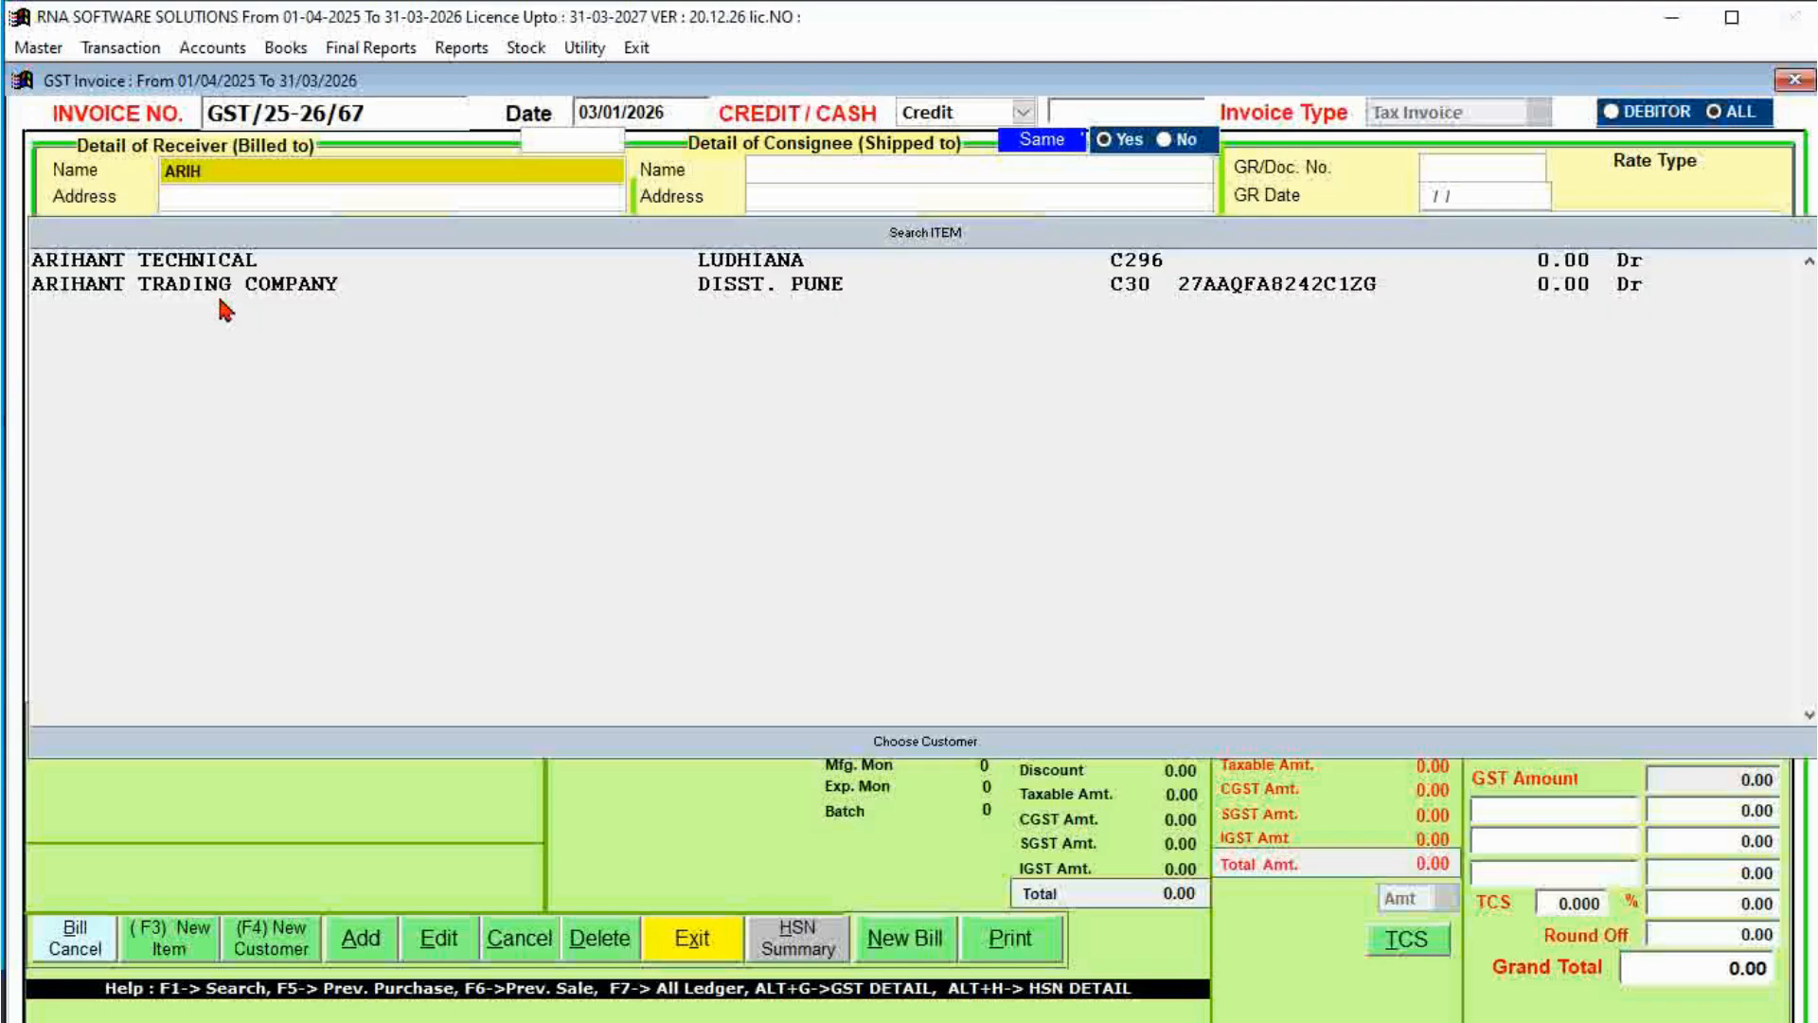
key(Down)
key(Return)
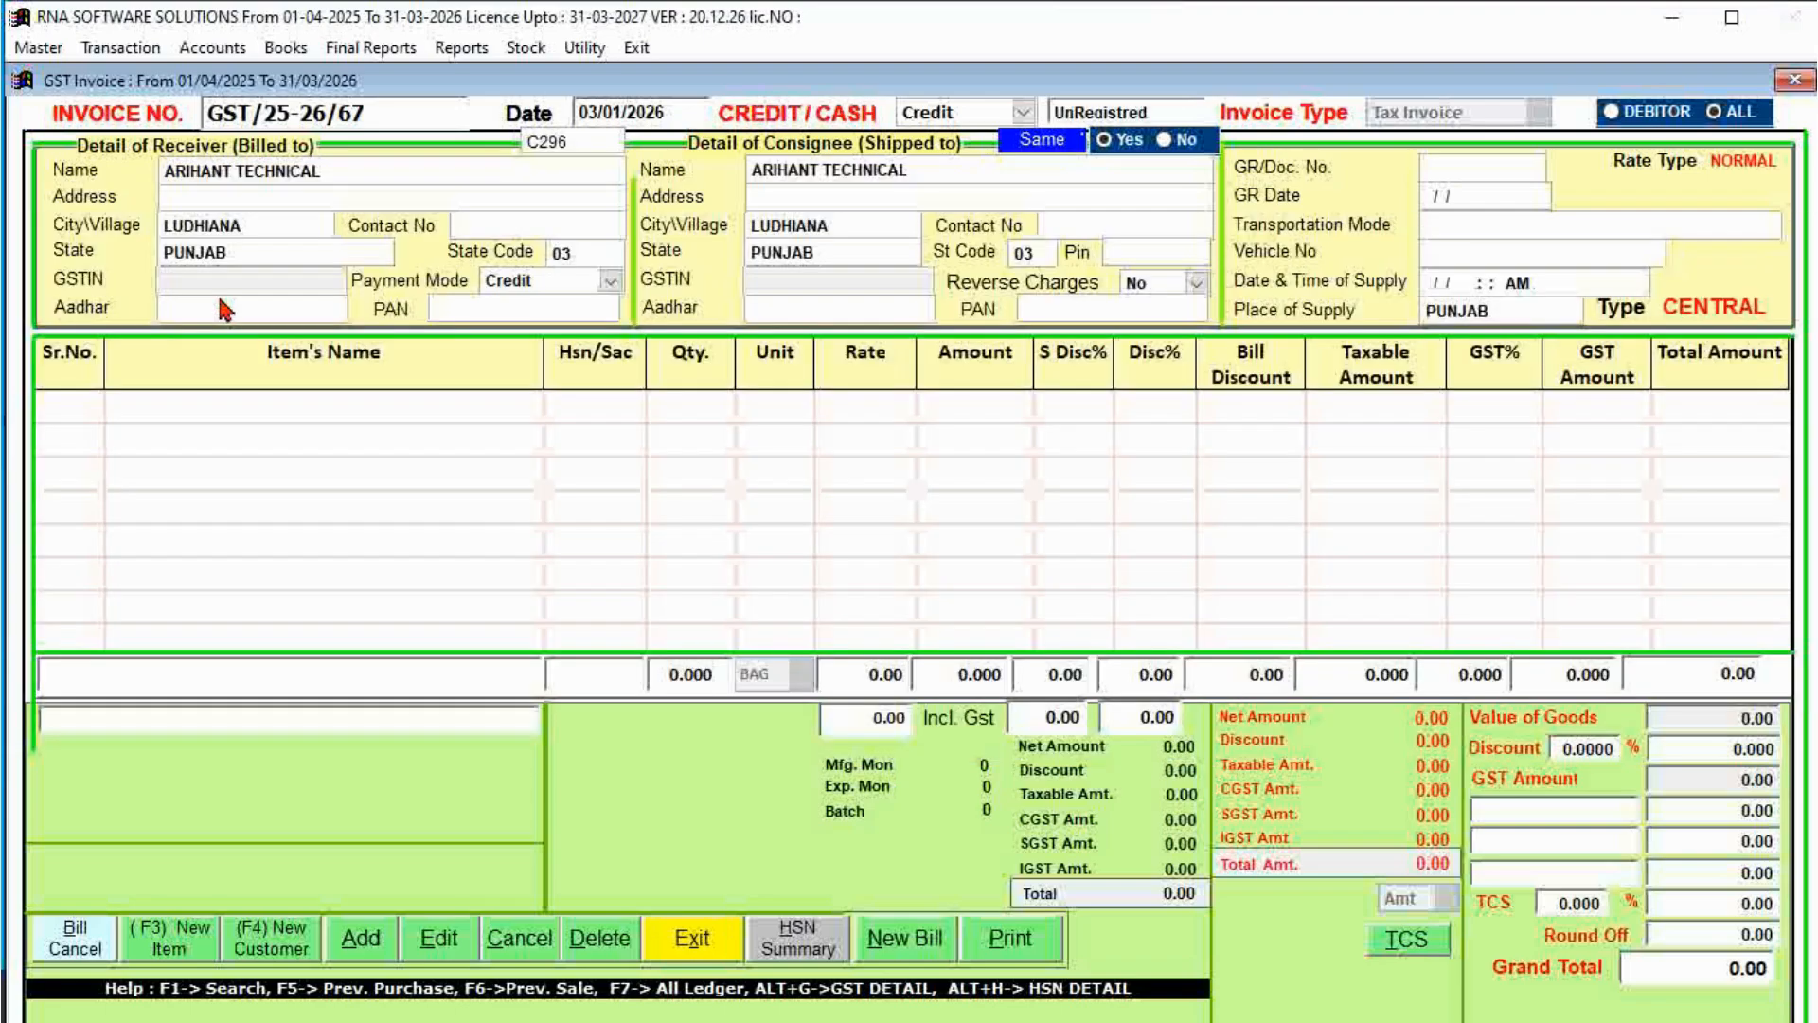
Accept the header defaults: no GSTIN, Credit, reverse charge No, no transport, place of supply PUNJAB.
key(Return)
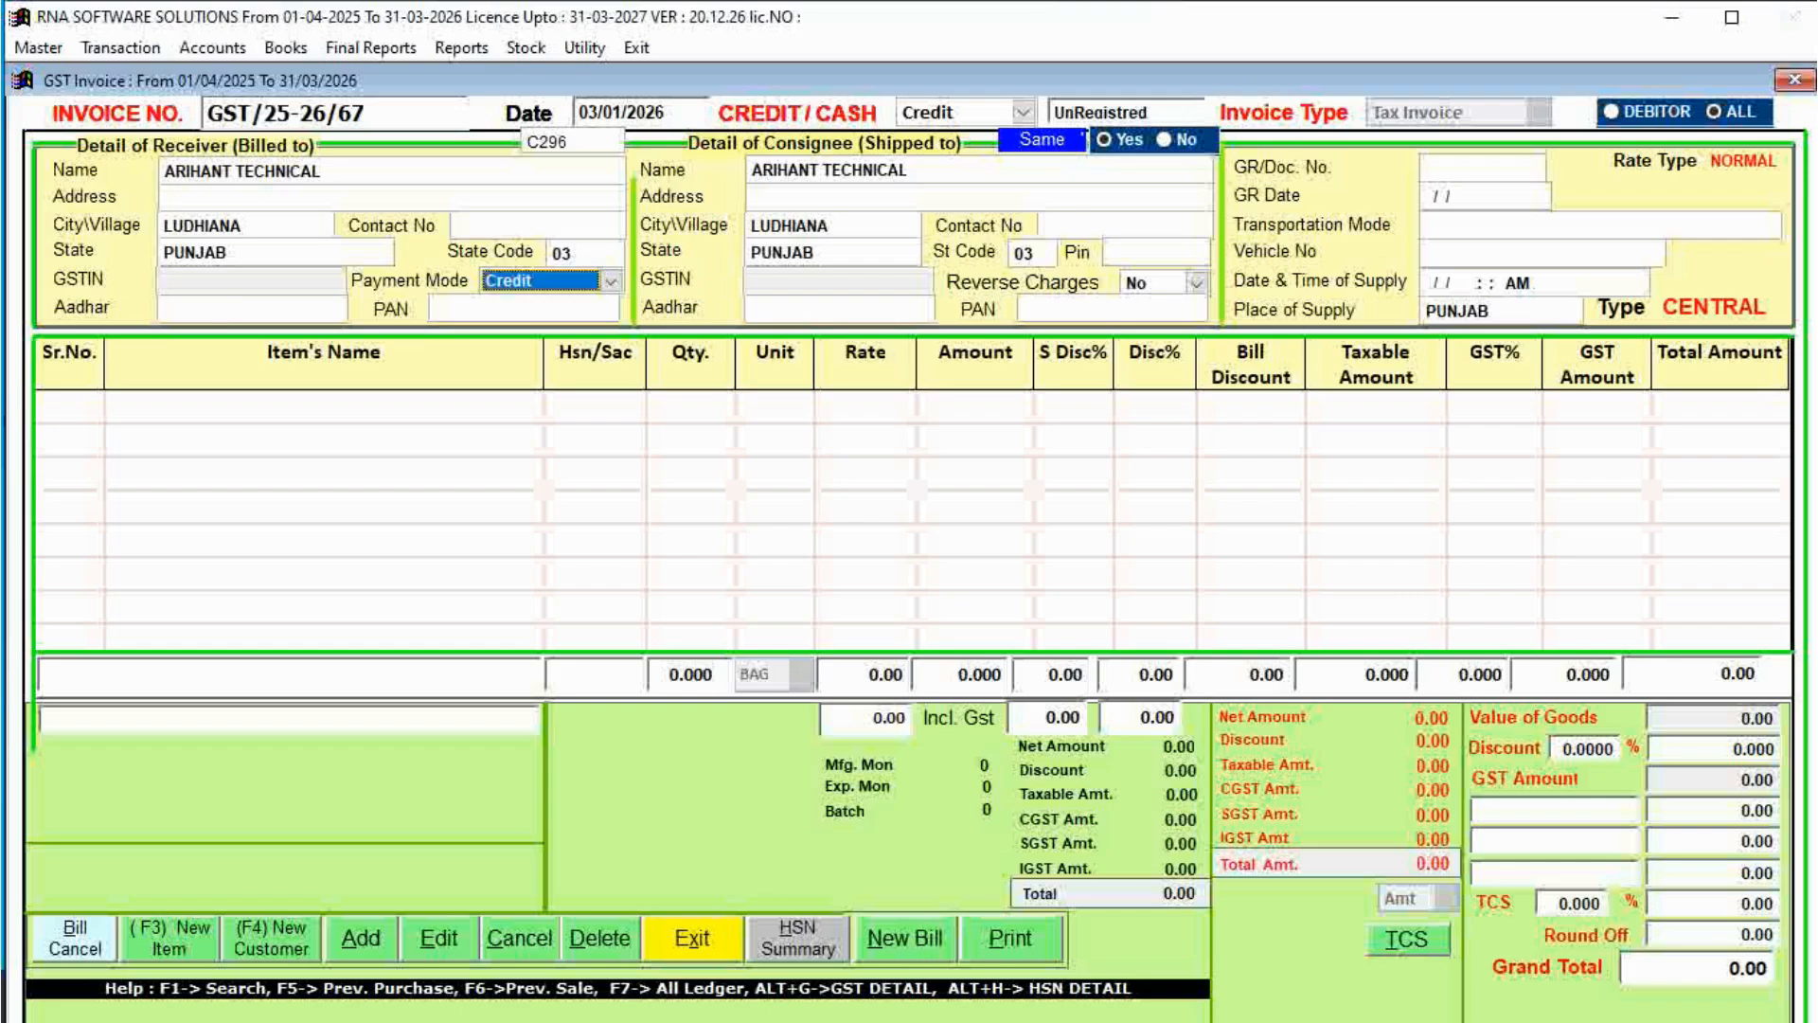
key(Return)
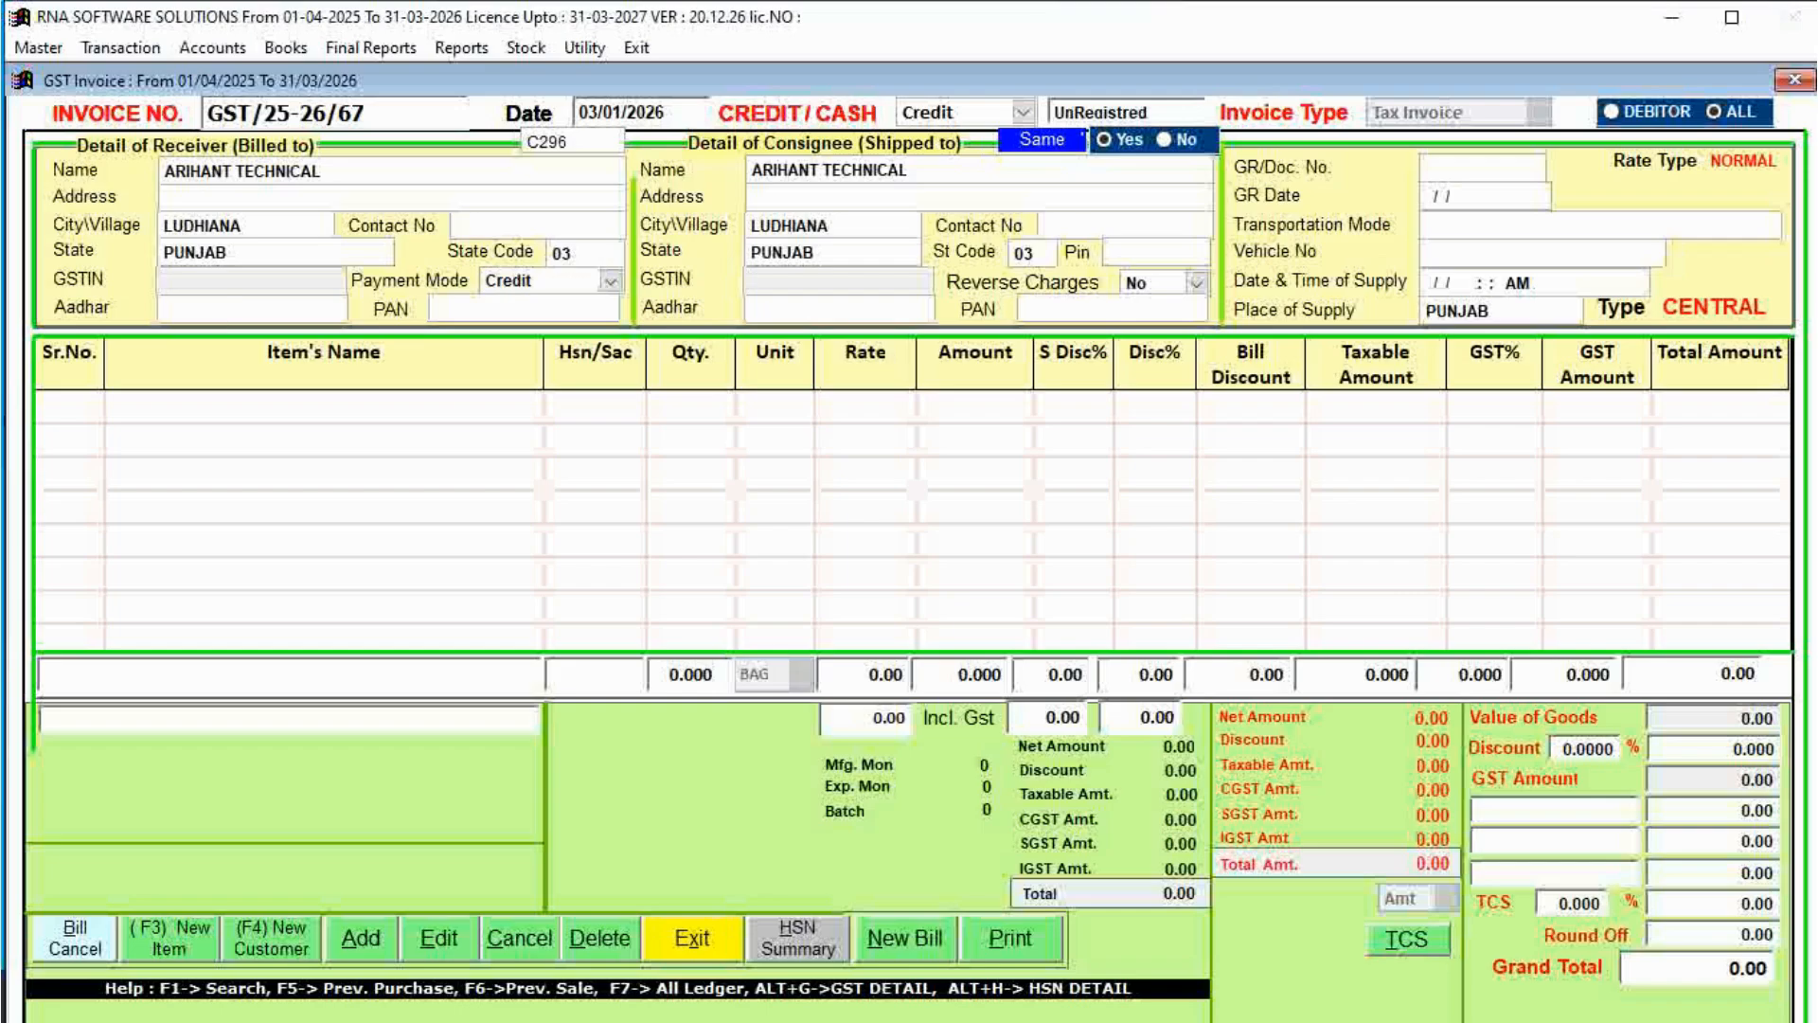
key(Return)
key(Return)
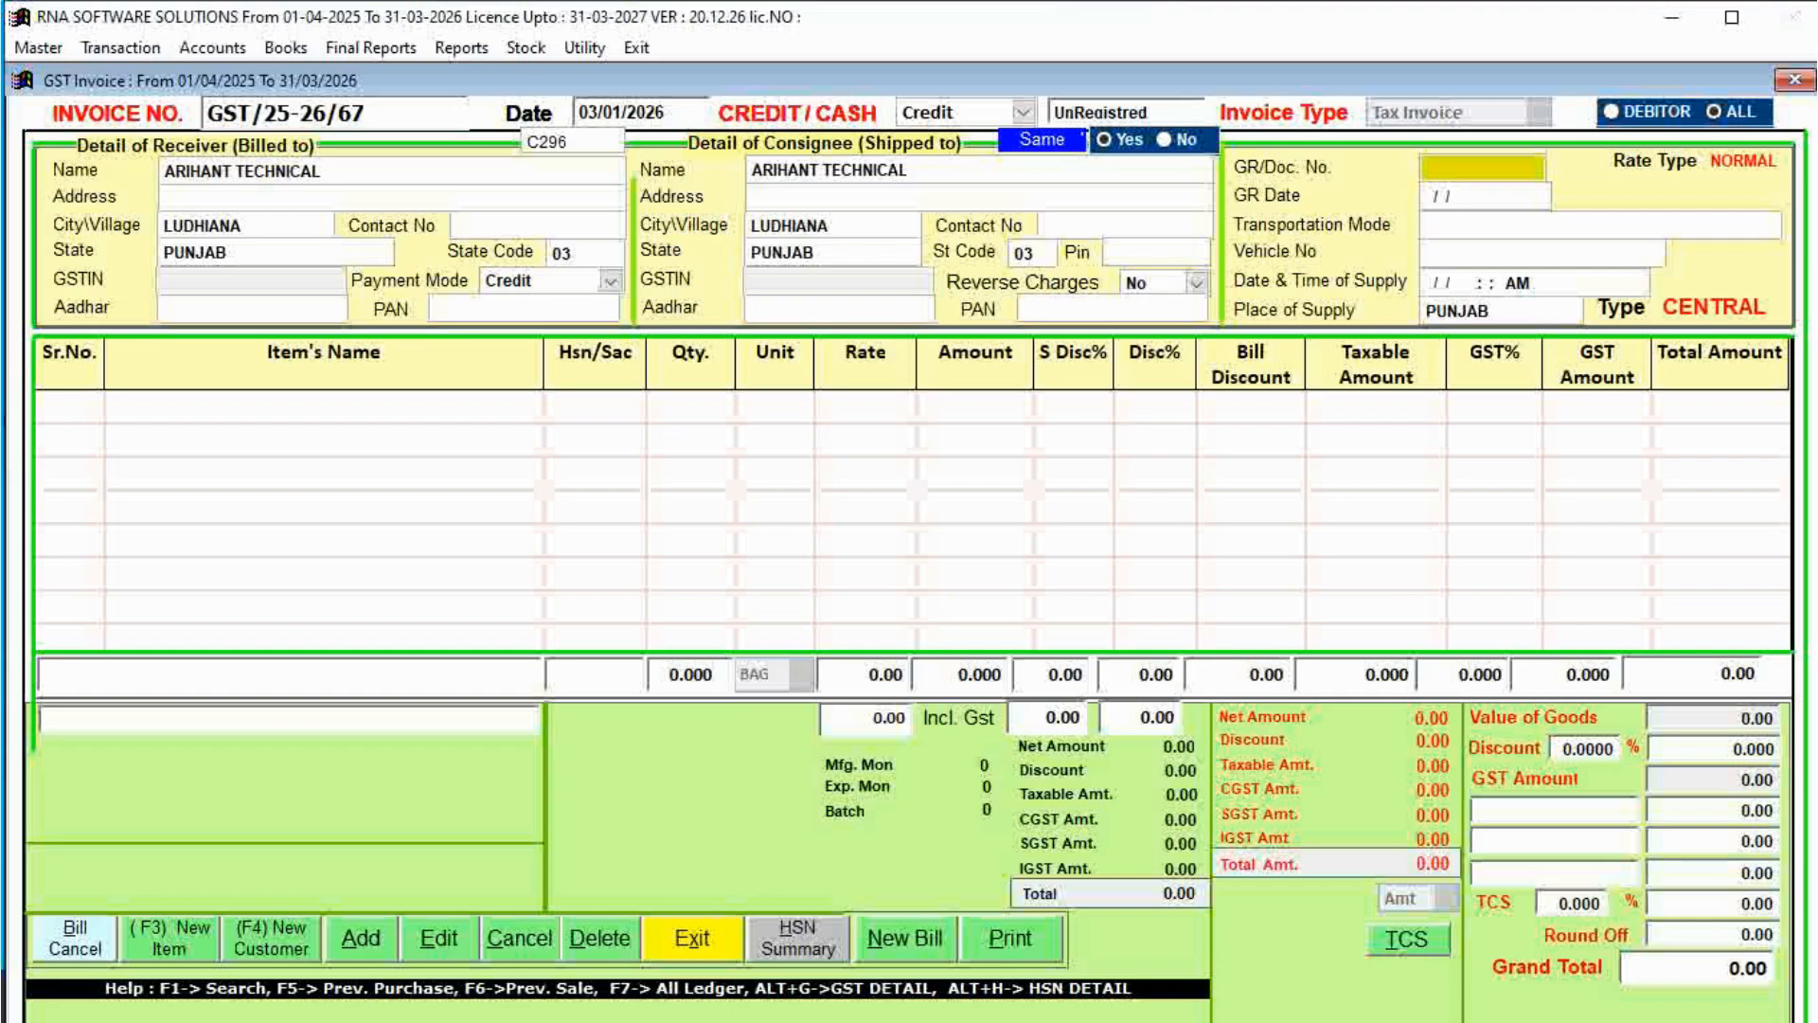
key(Return)
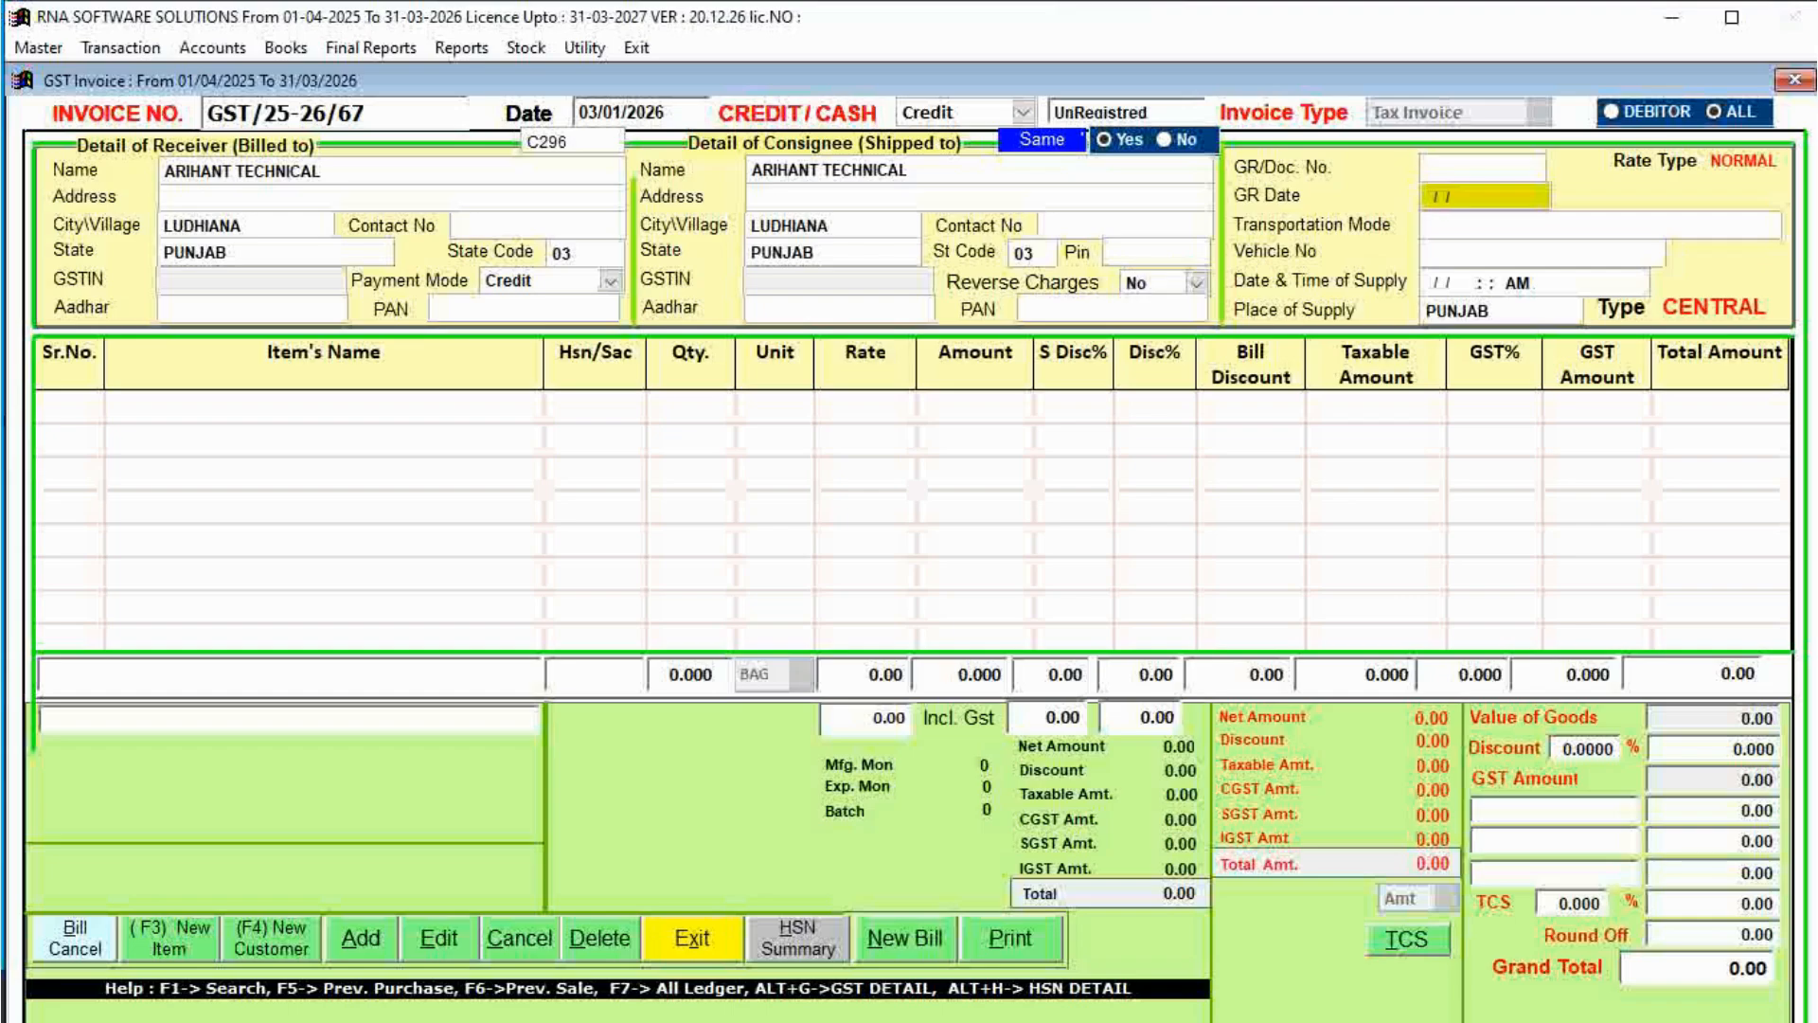
key(Return)
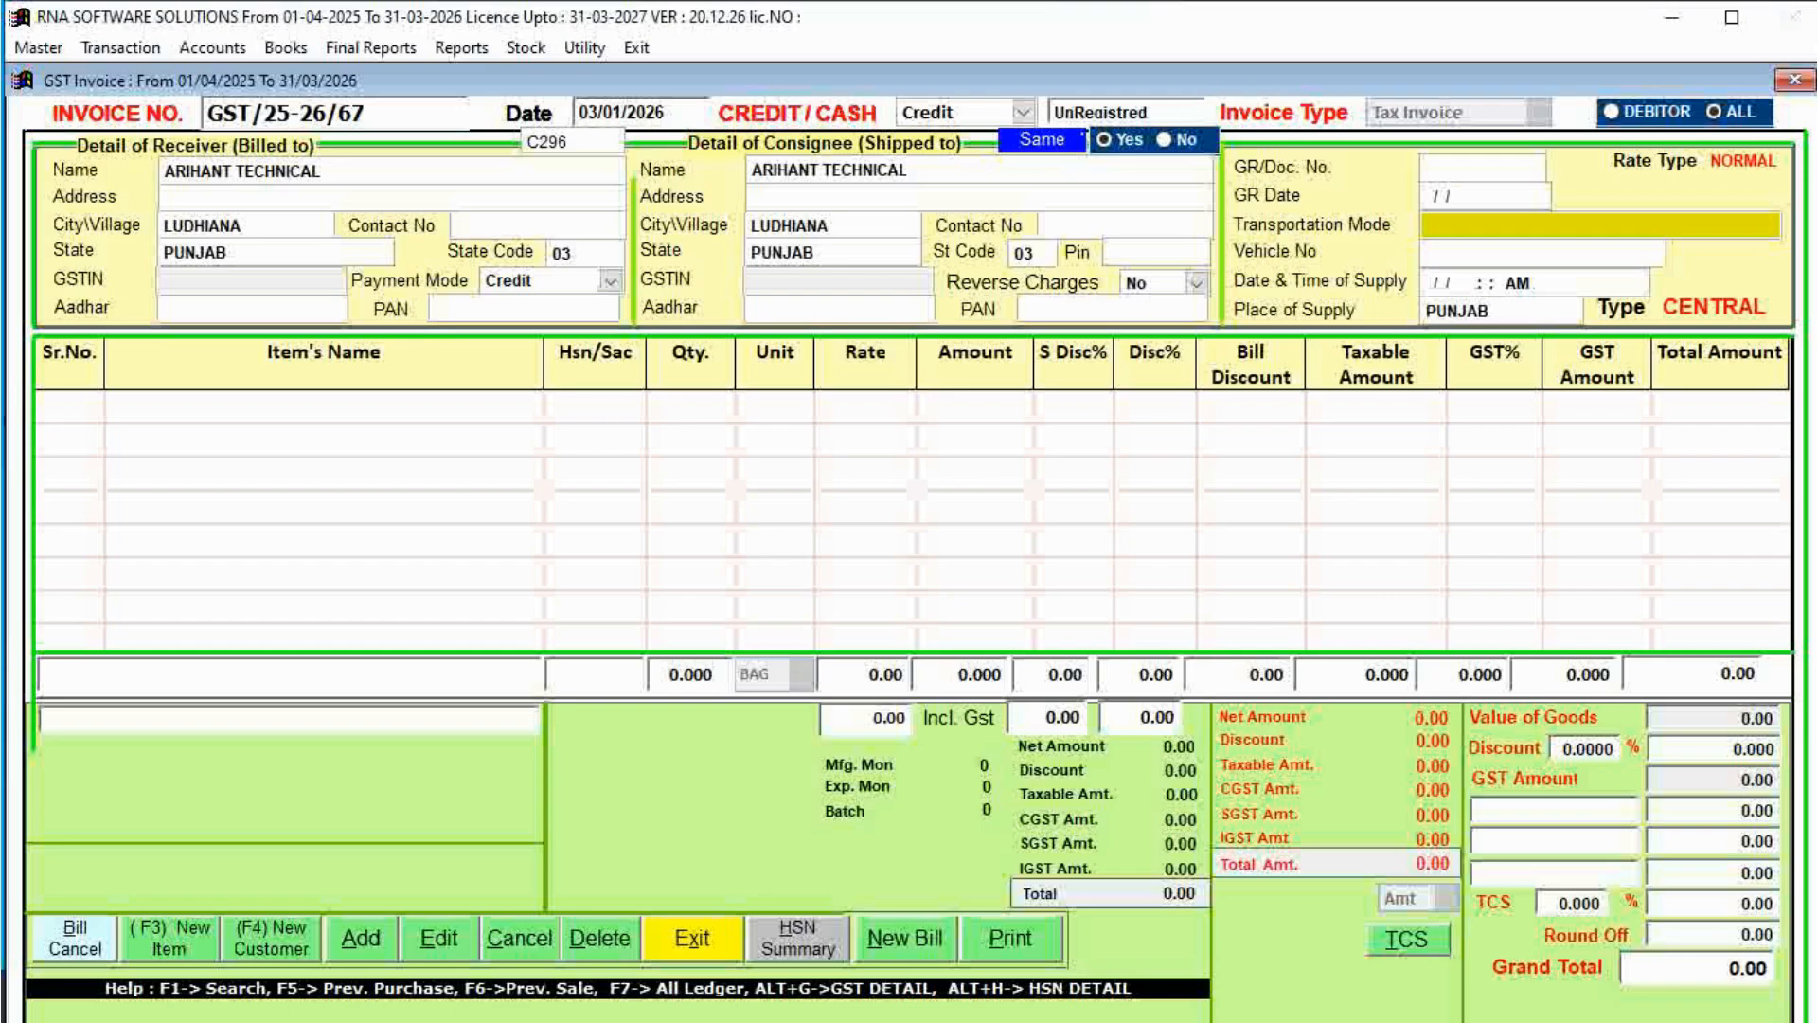
key(Return)
key(Return)
key(Return)
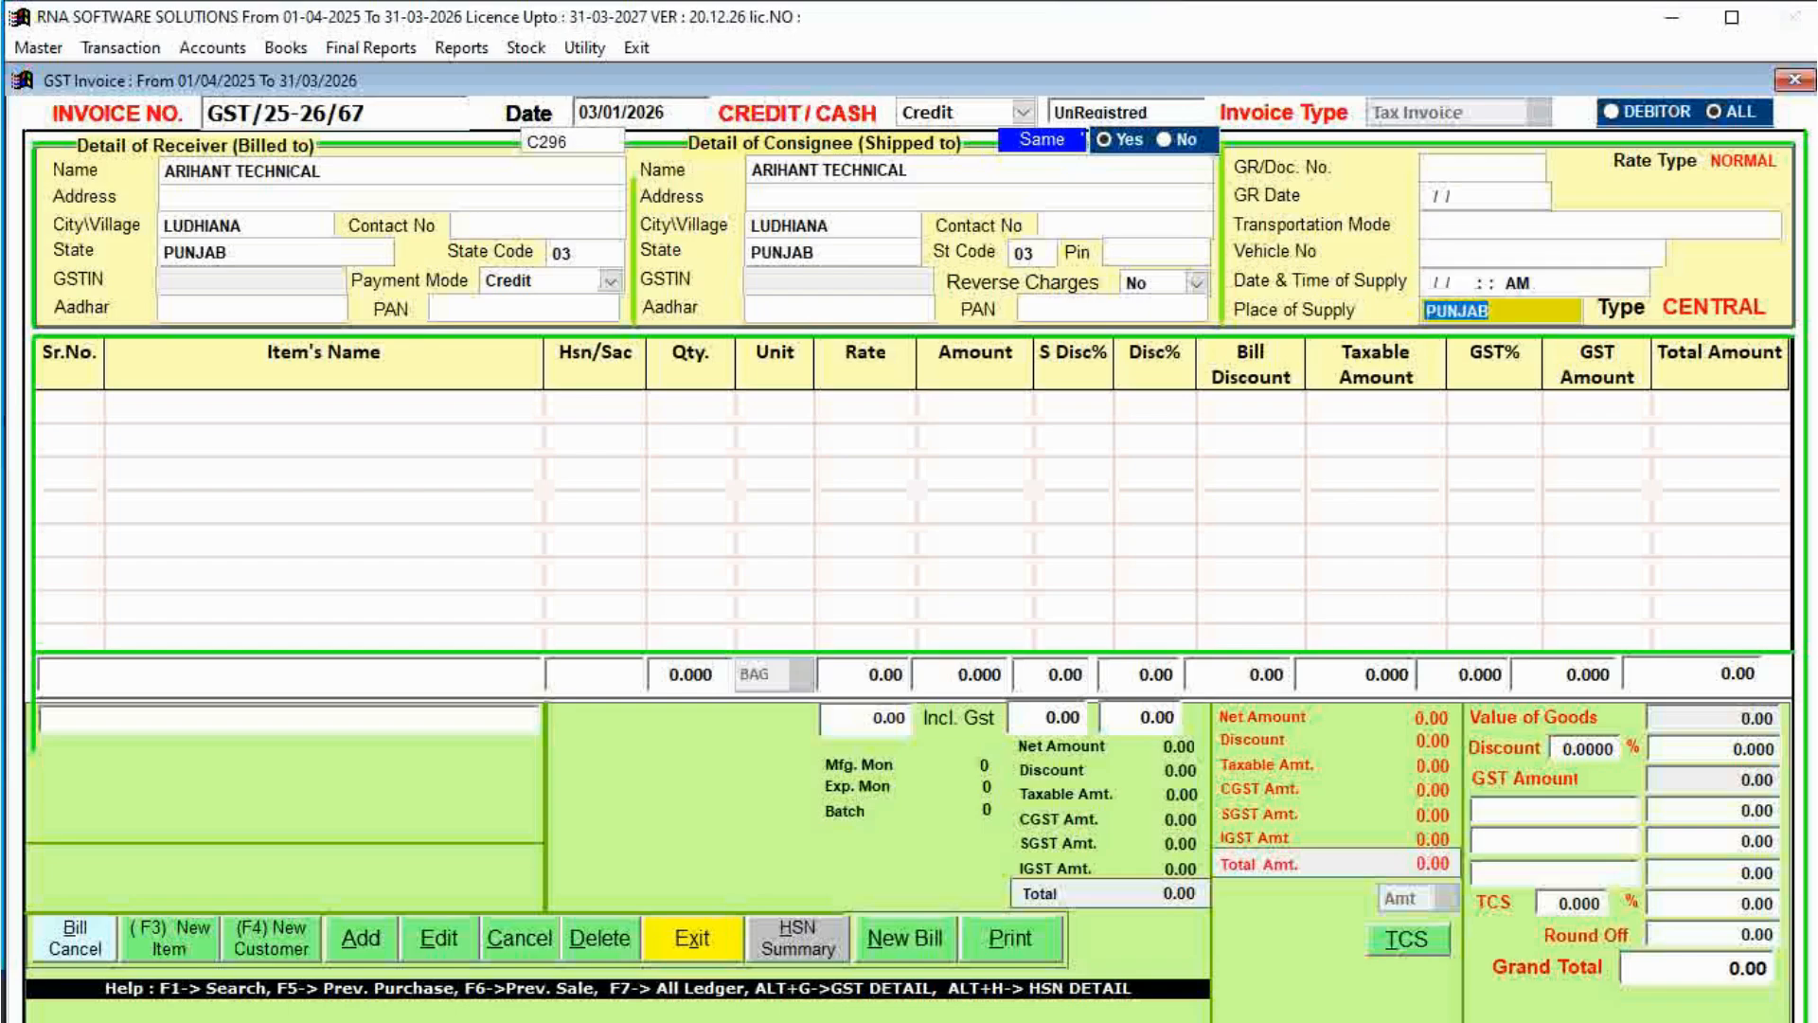
key(Return)
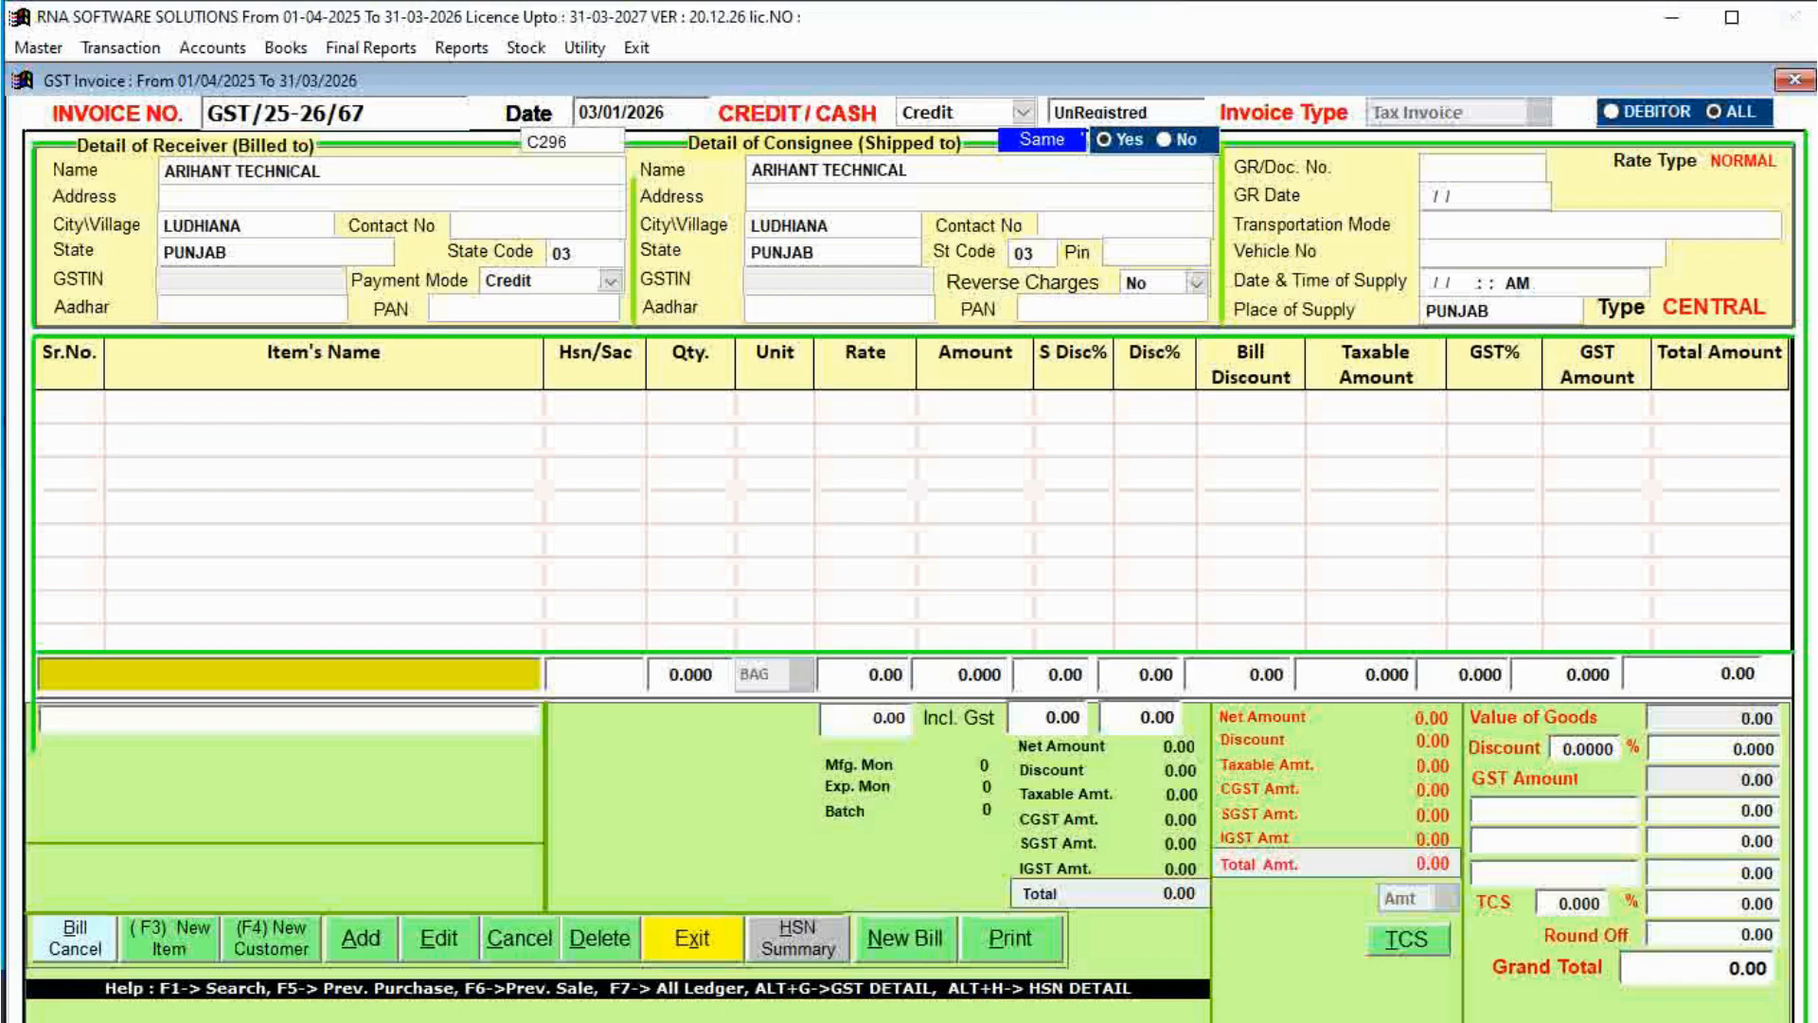
Select item SOAP and enter a quantity of 50.
text(SOAP)
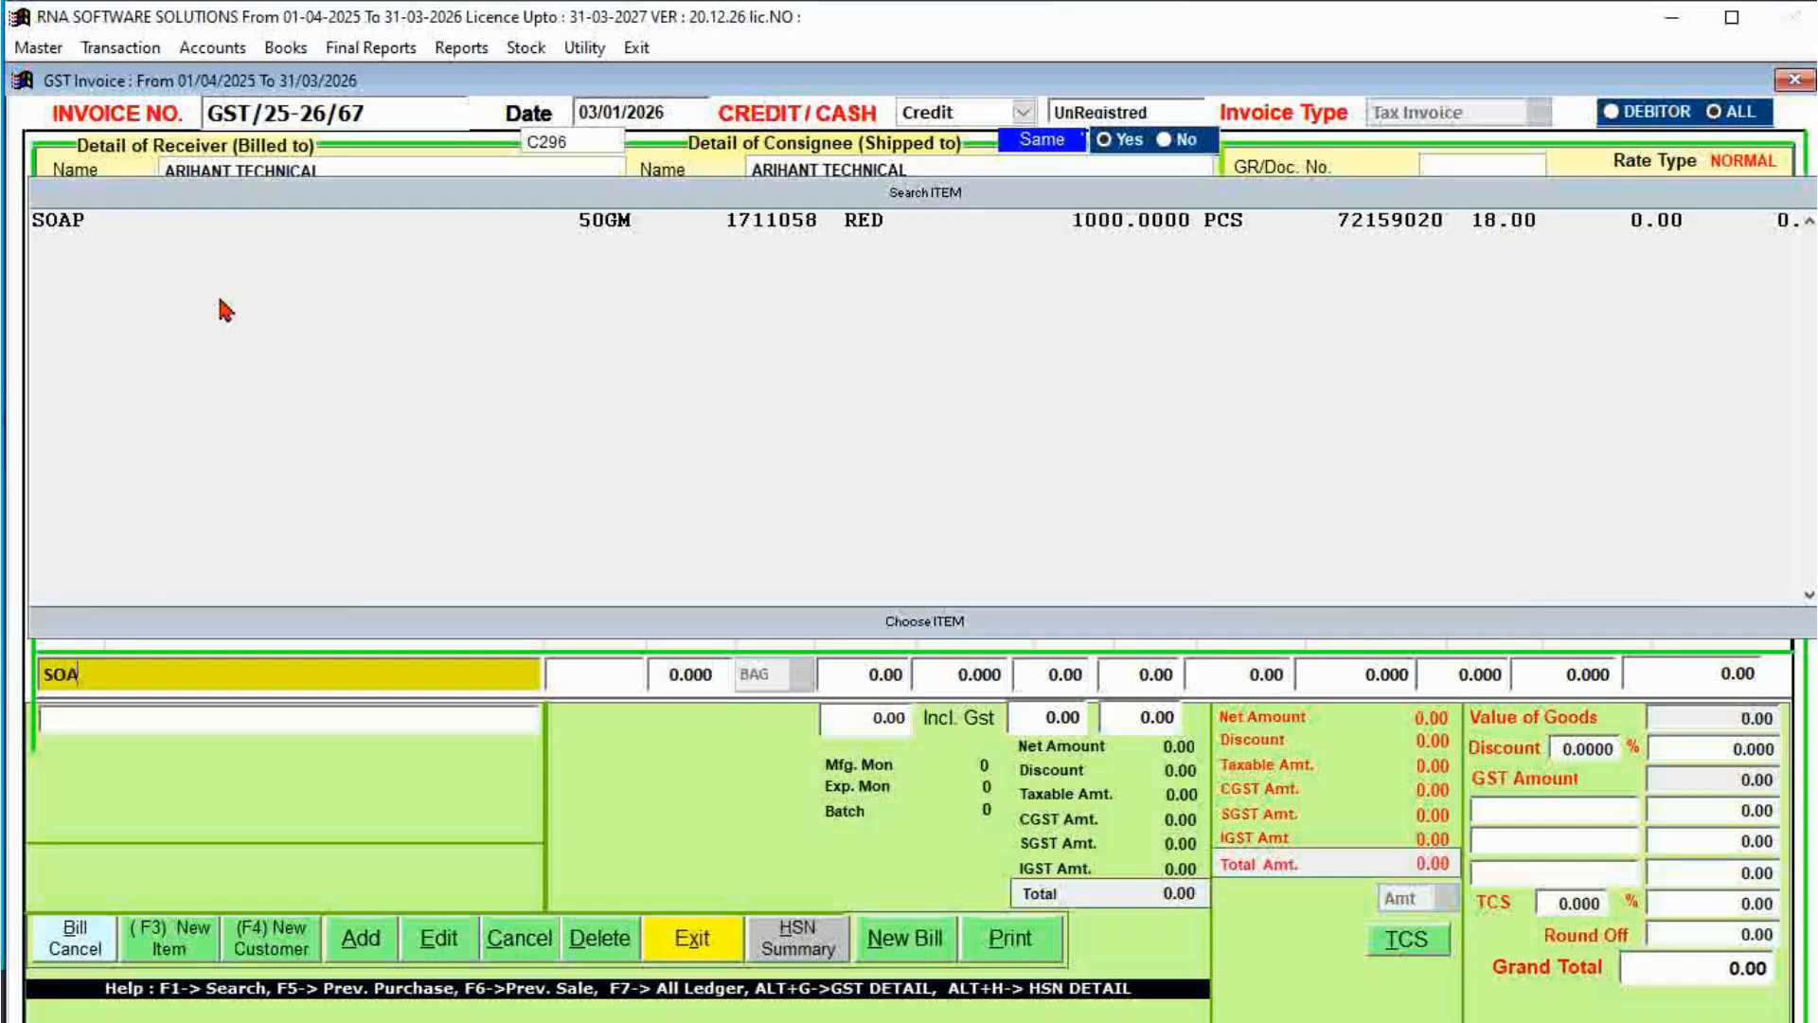
key(Down)
key(Return)
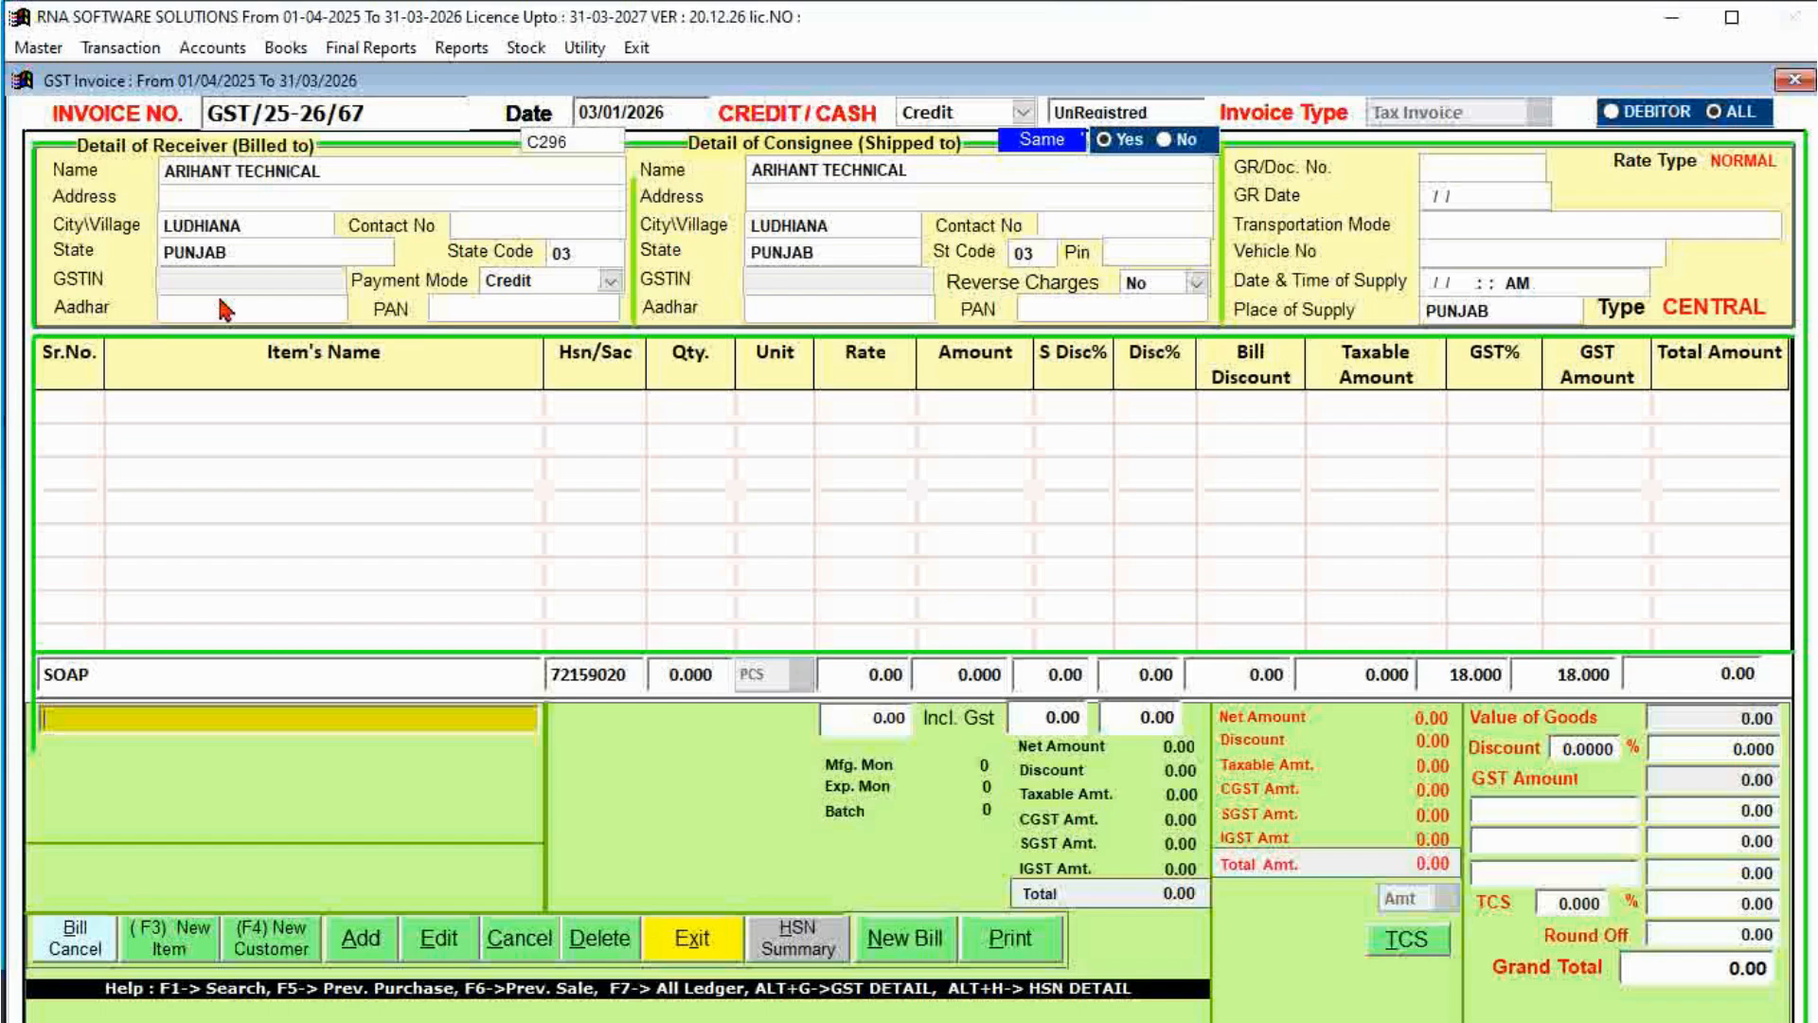
key(Return)
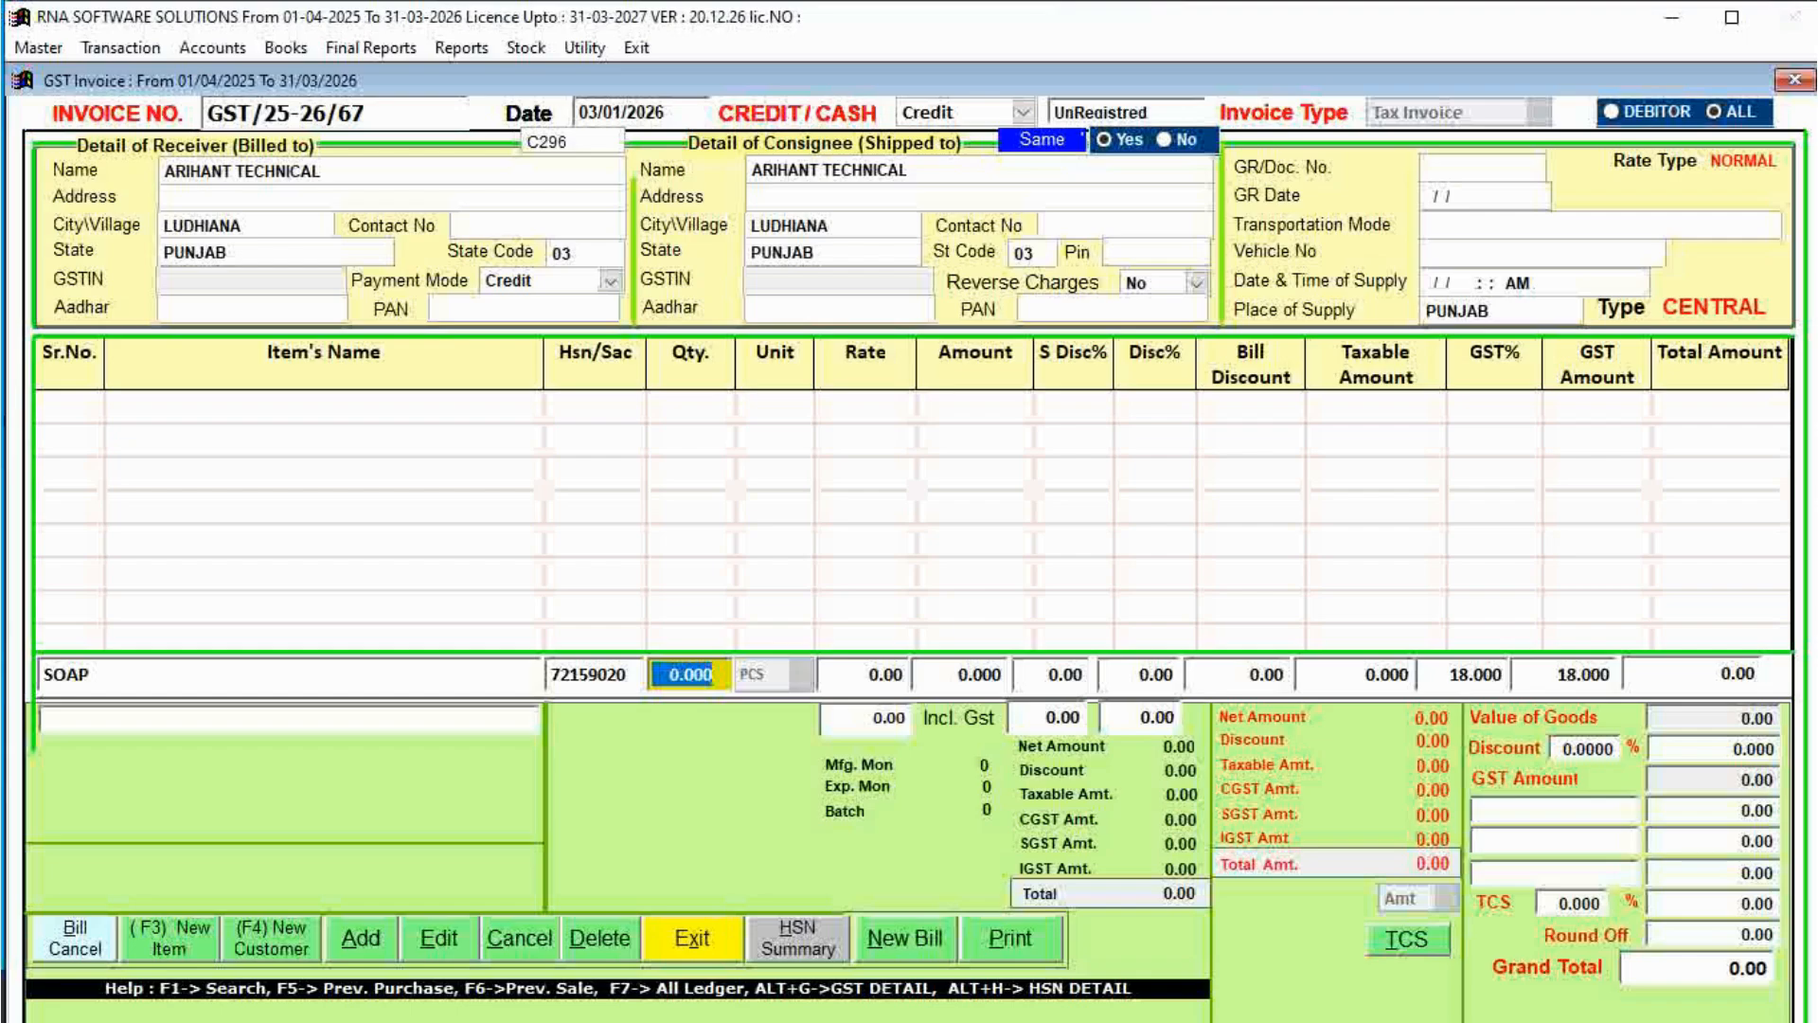
text(50 .)
key(Return)
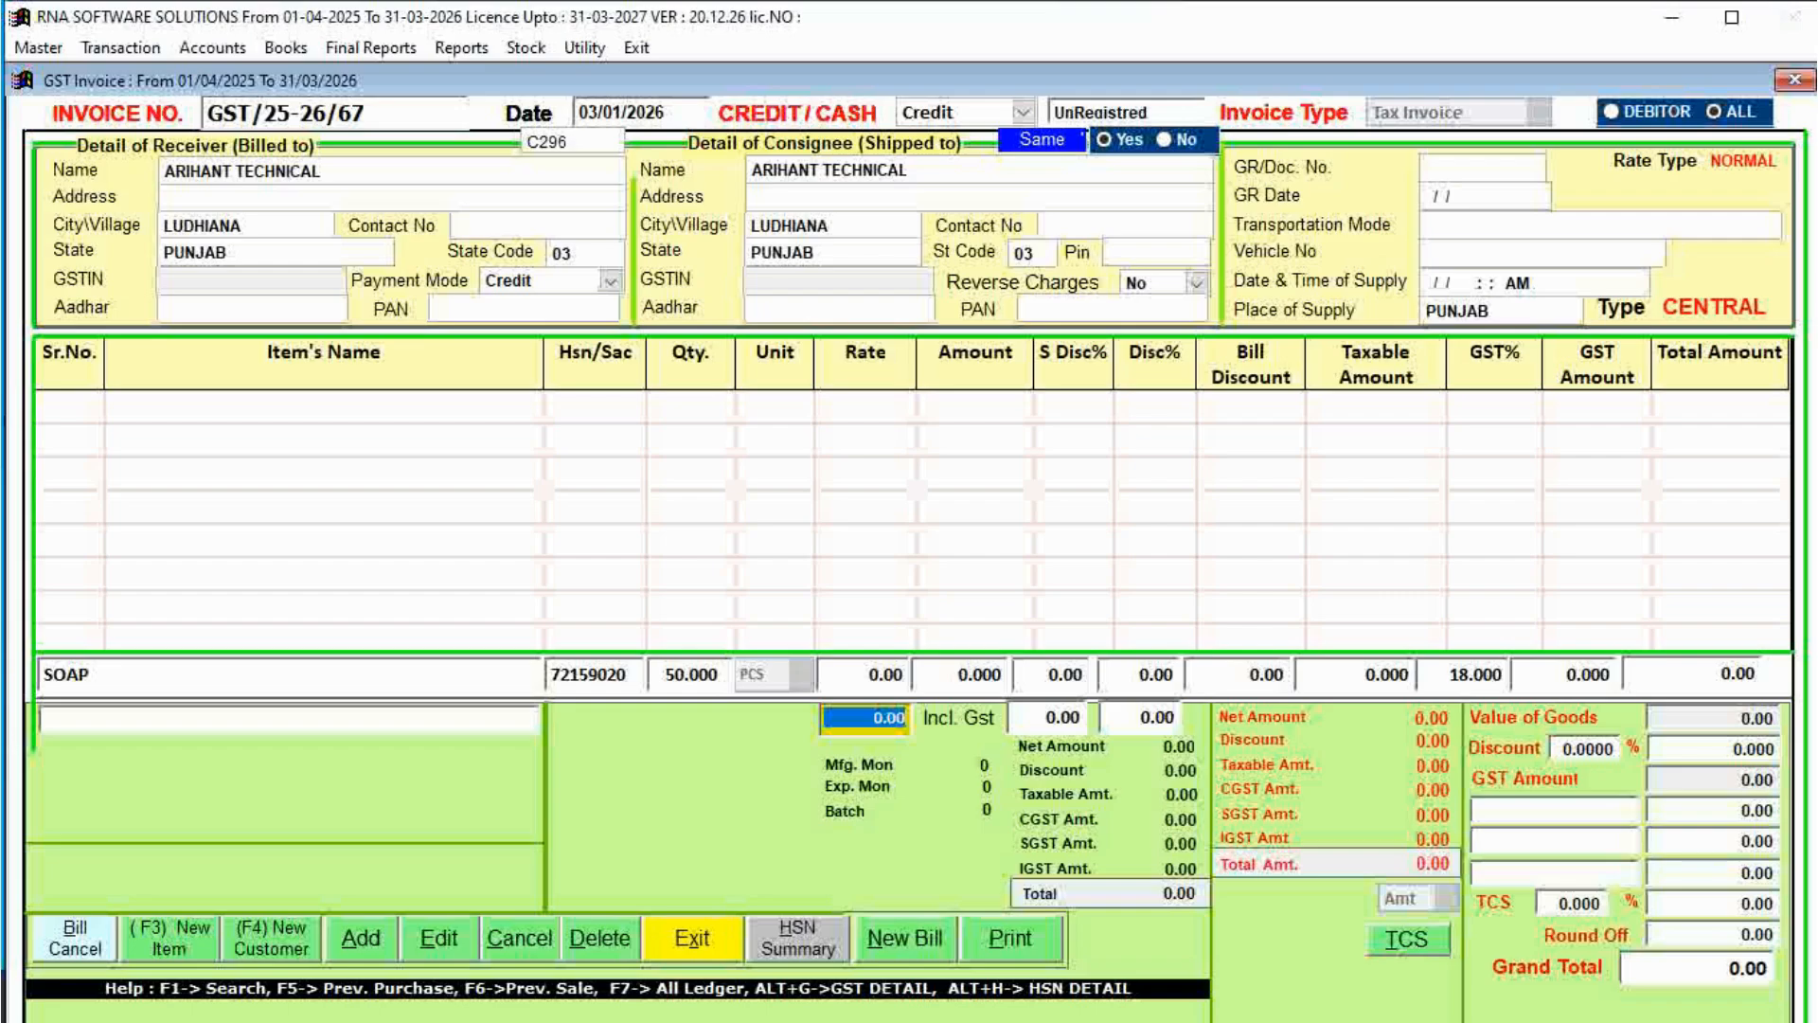
Apply a GST-inclusive rate of 6.00, giving 5.08 per piece, and add the SOAP line.
text(6 .)
key(Return)
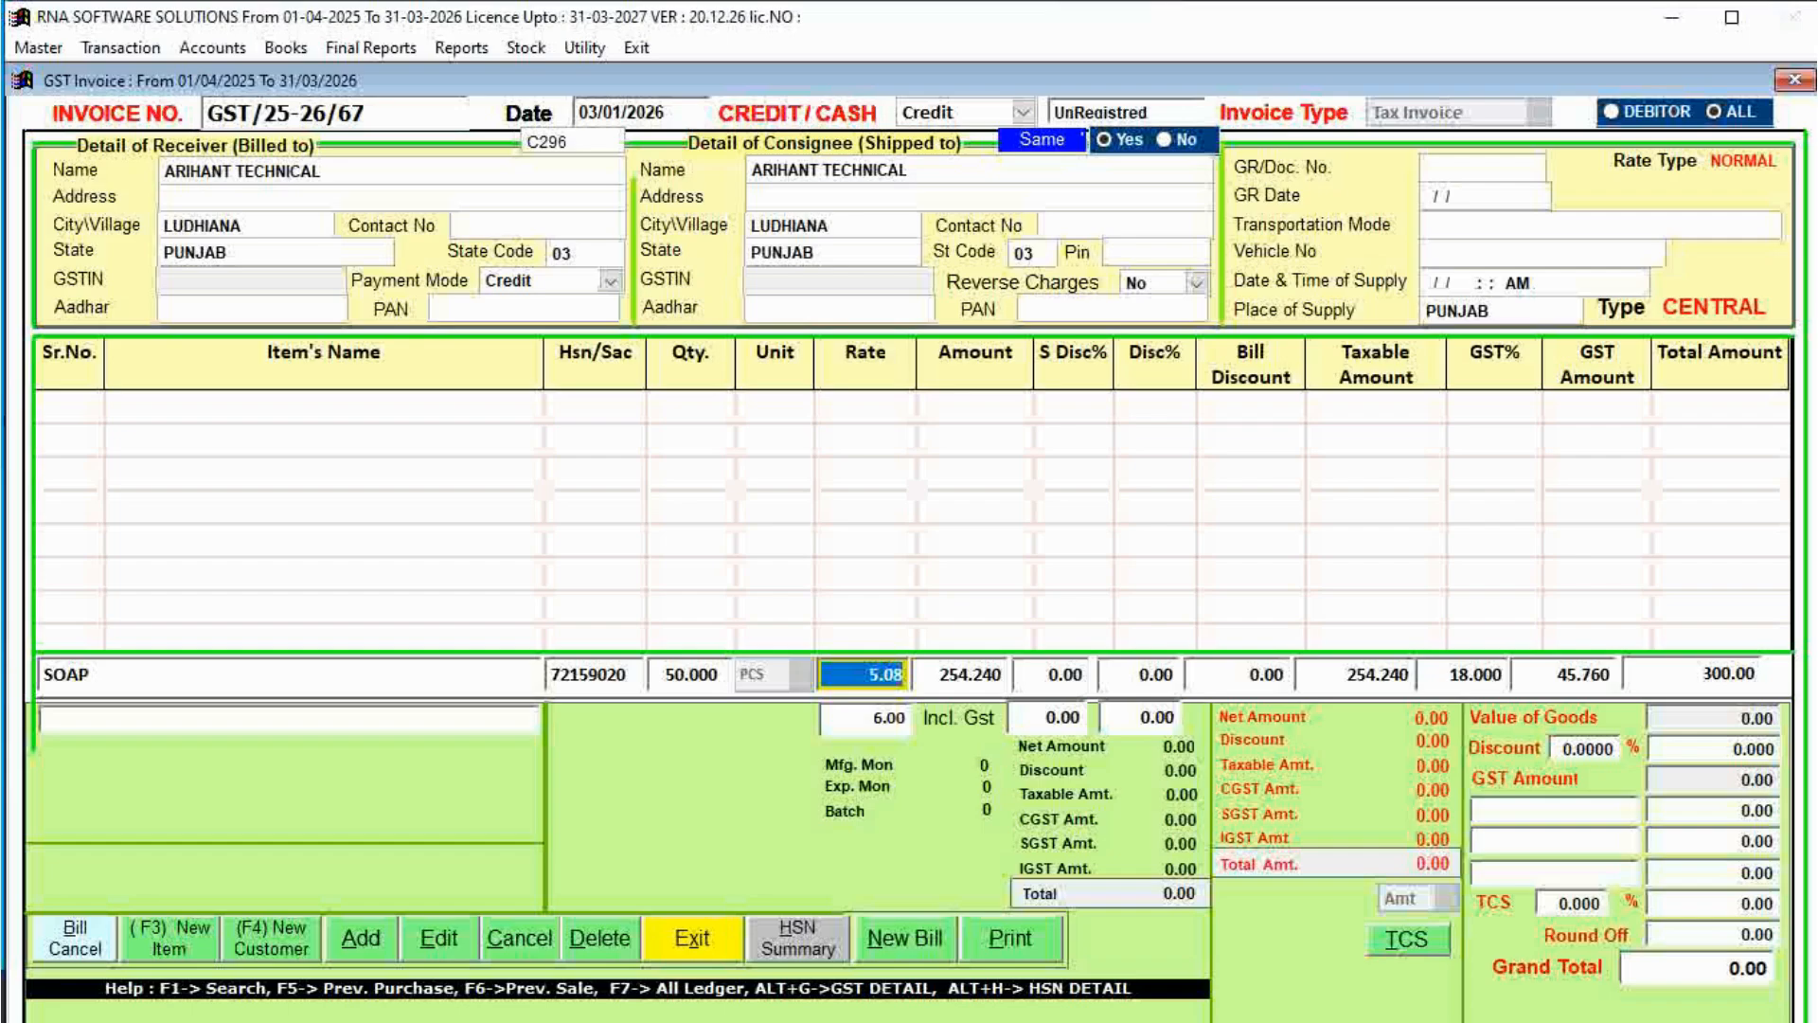
text(6 .)
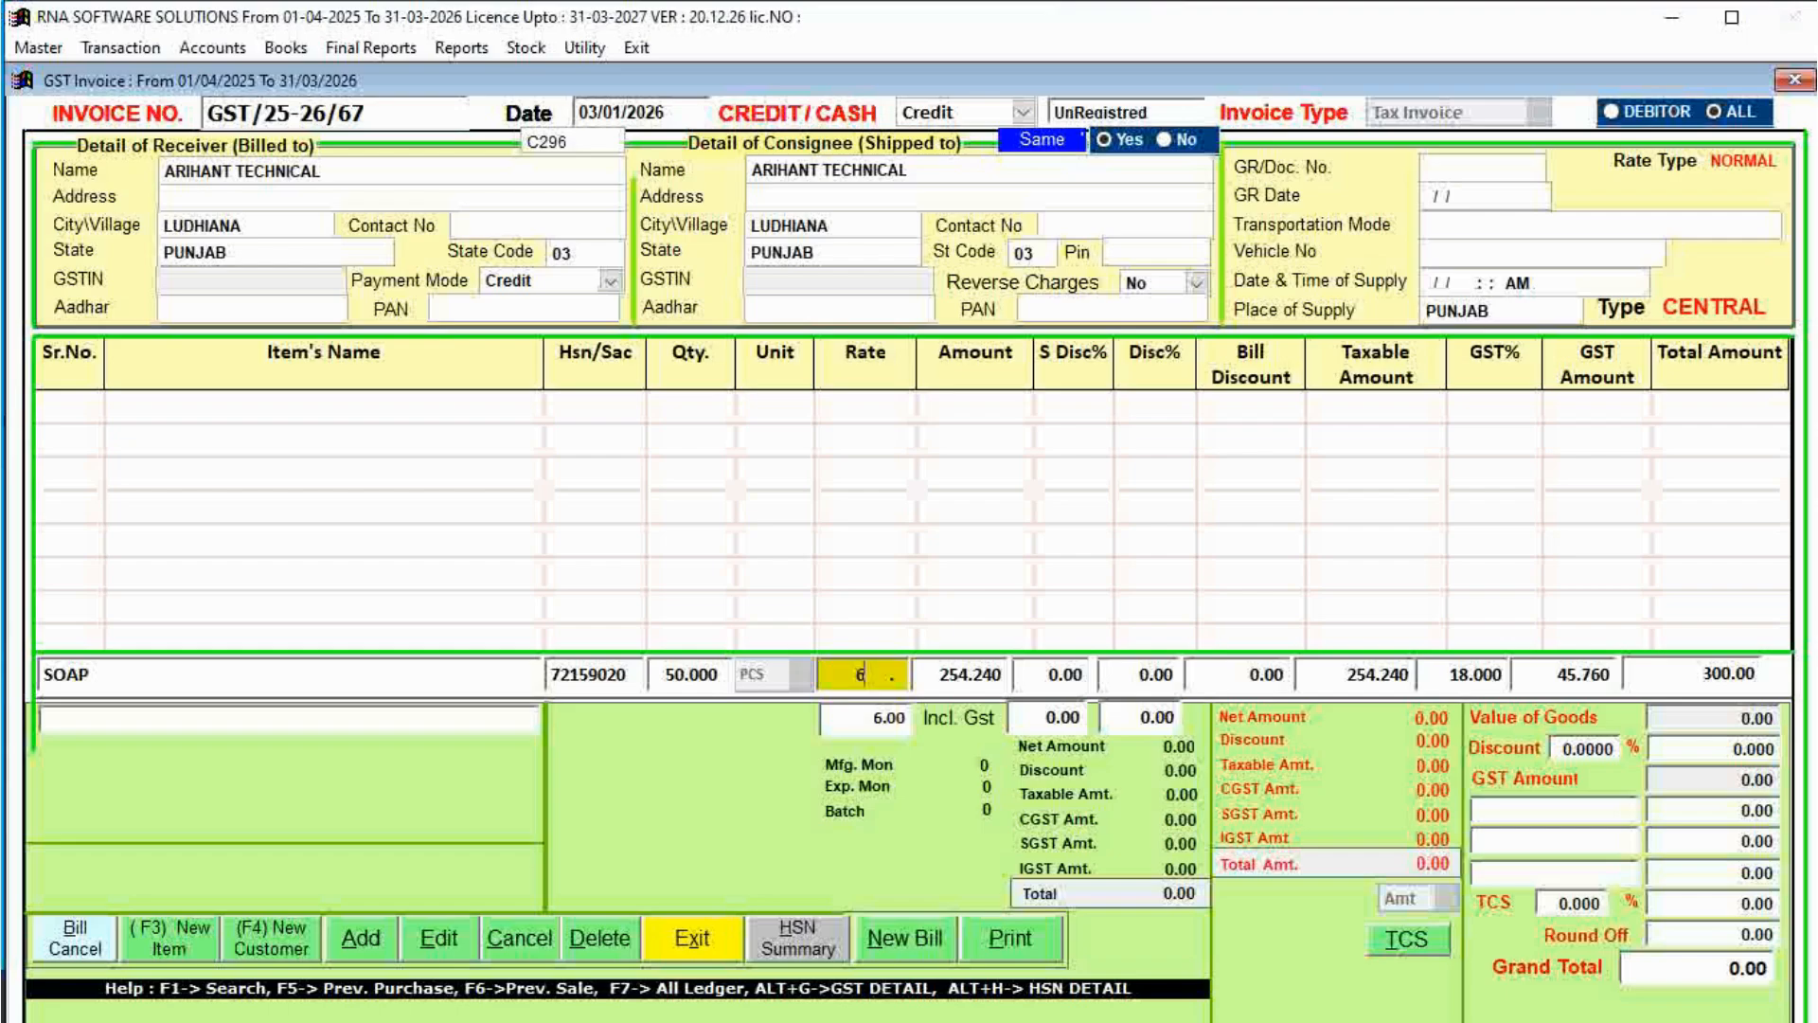
key(Return)
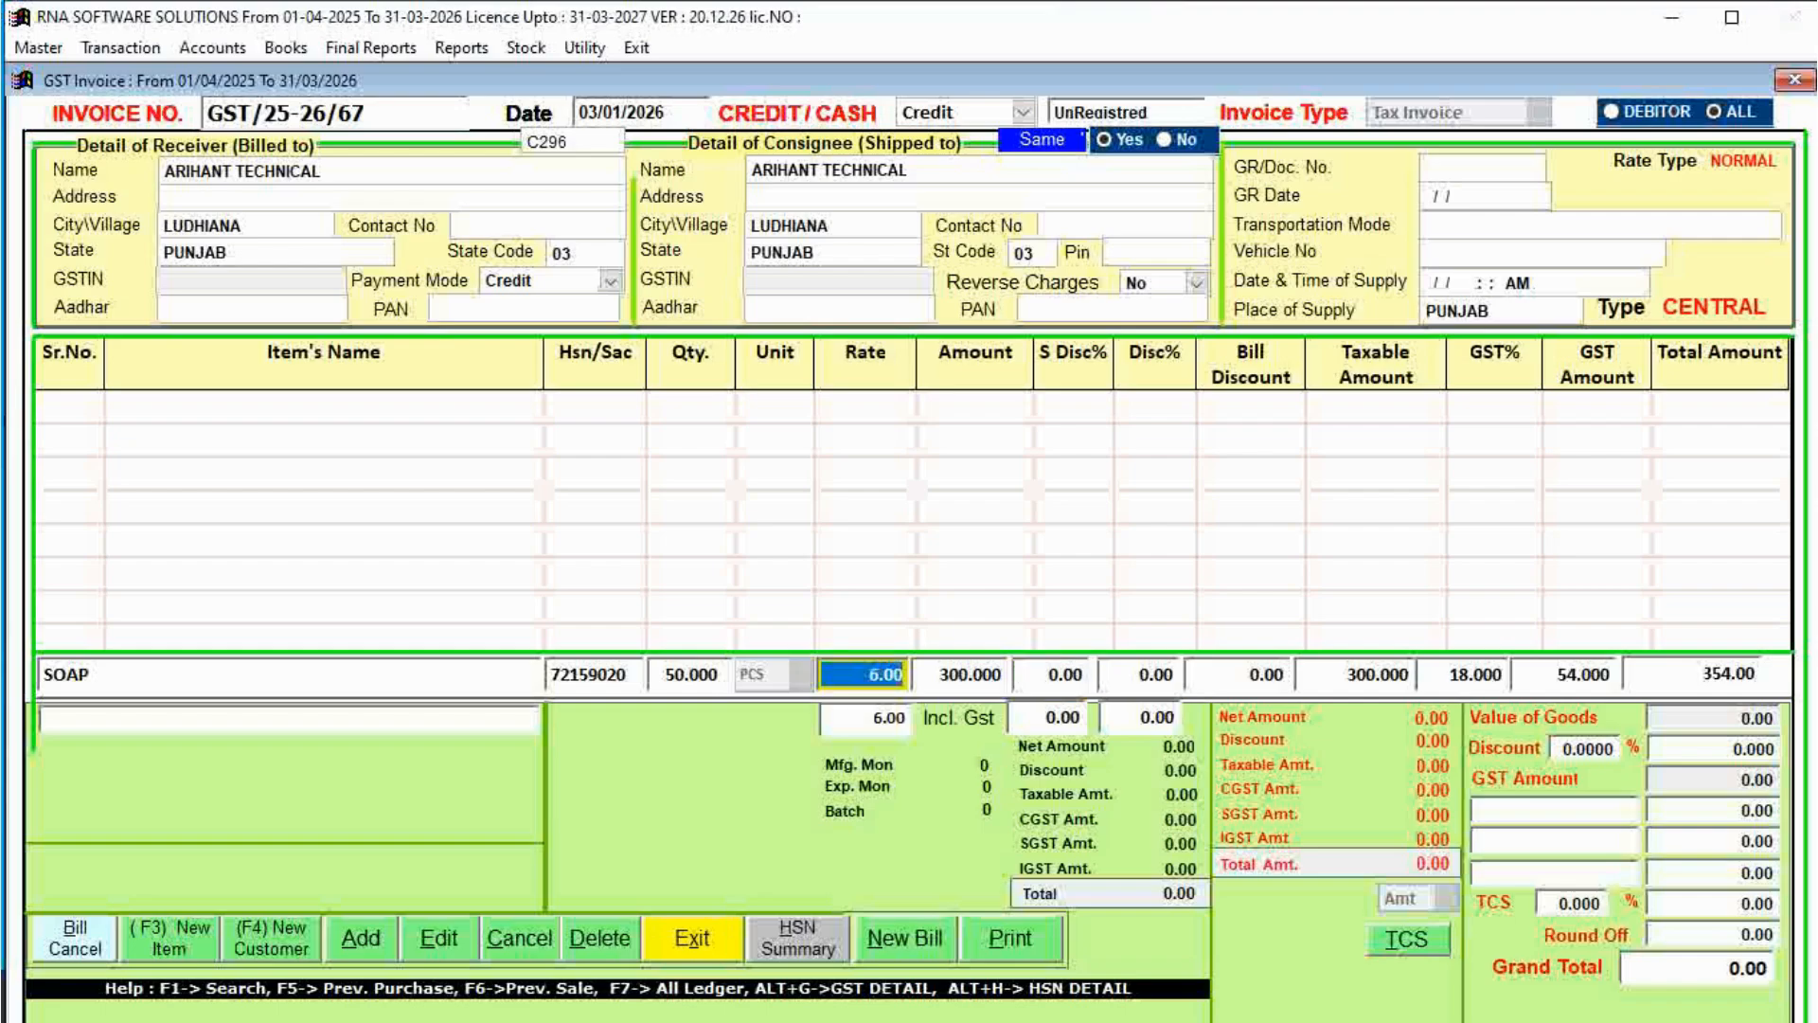
key(Return)
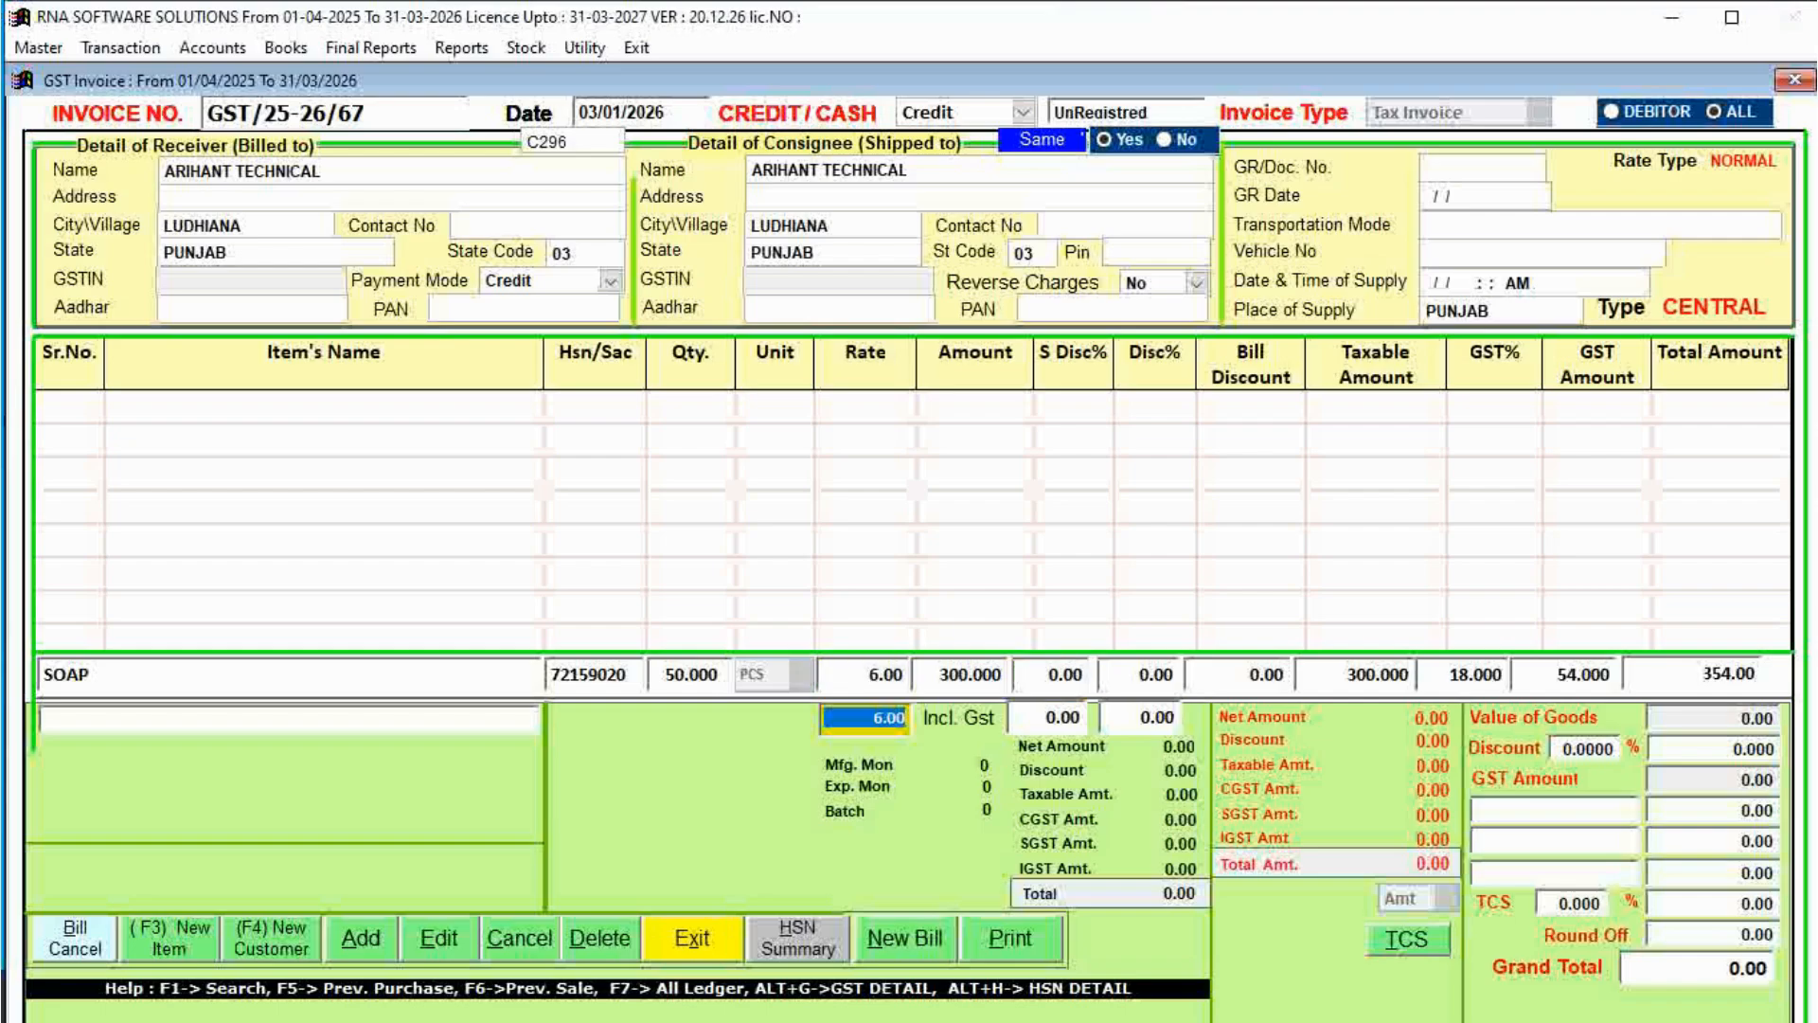
key(Return)
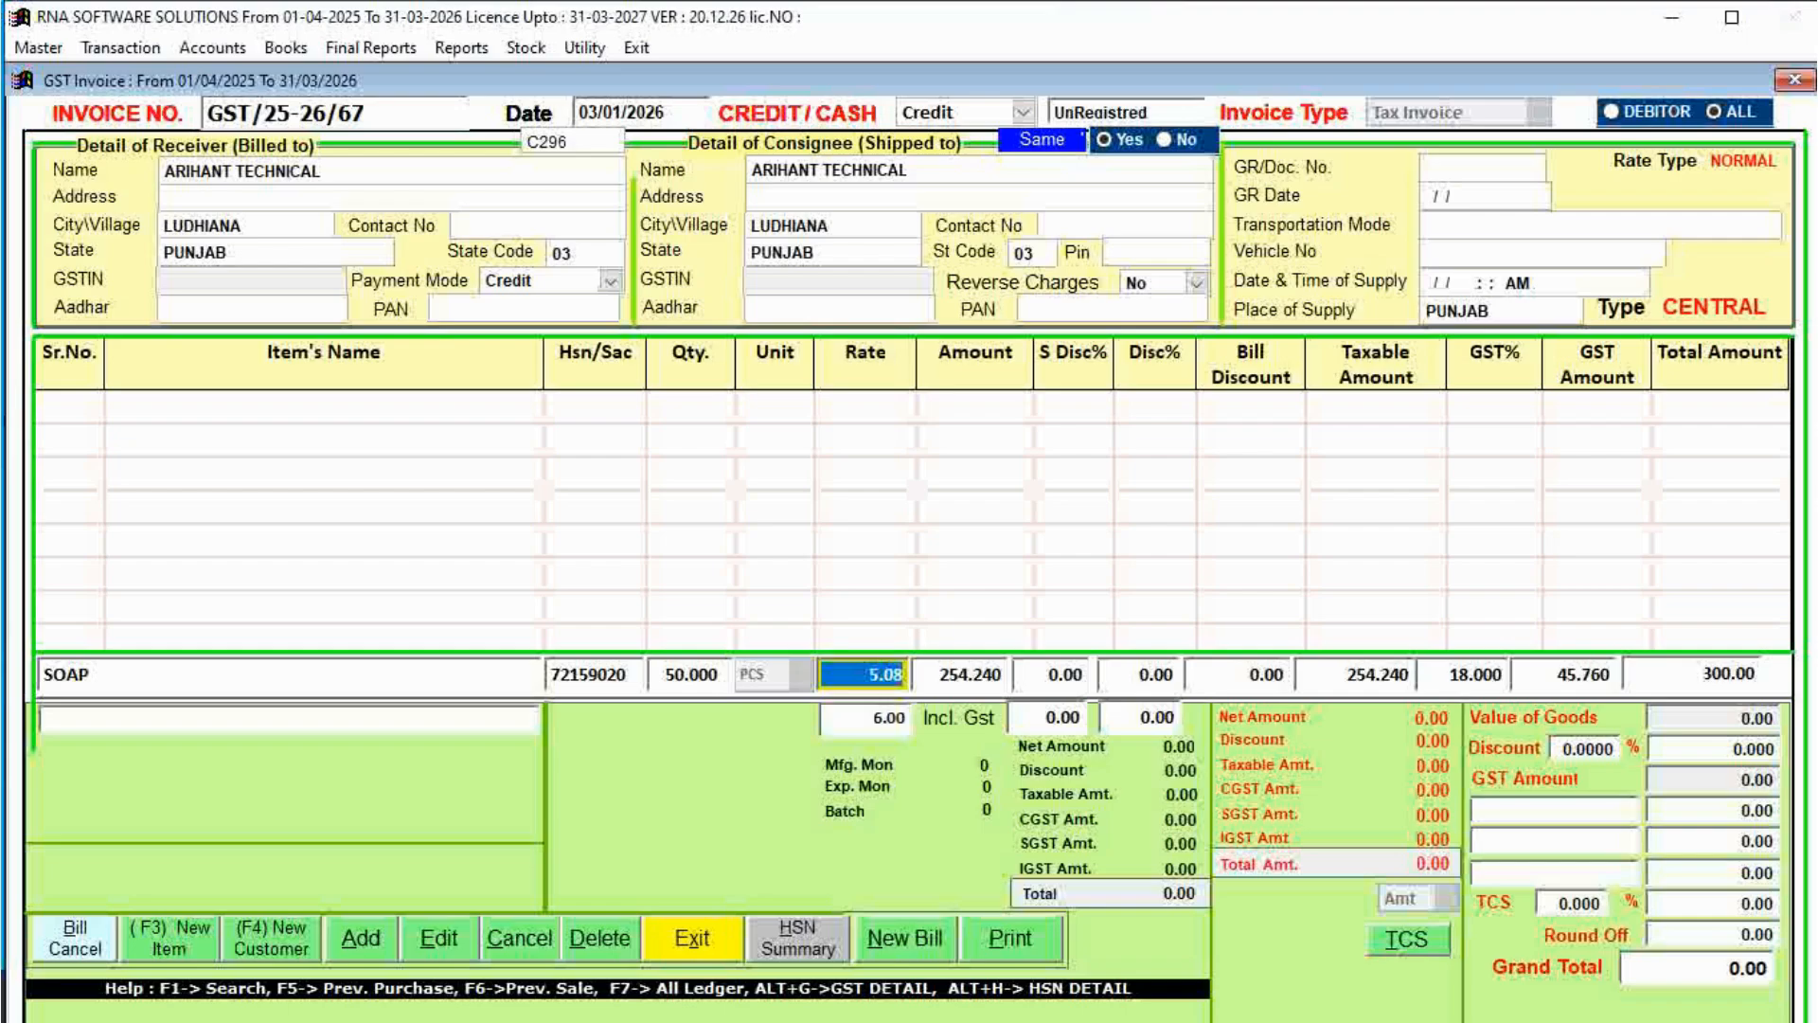
key(Return)
key(Return)
key(Return)
key(Return)
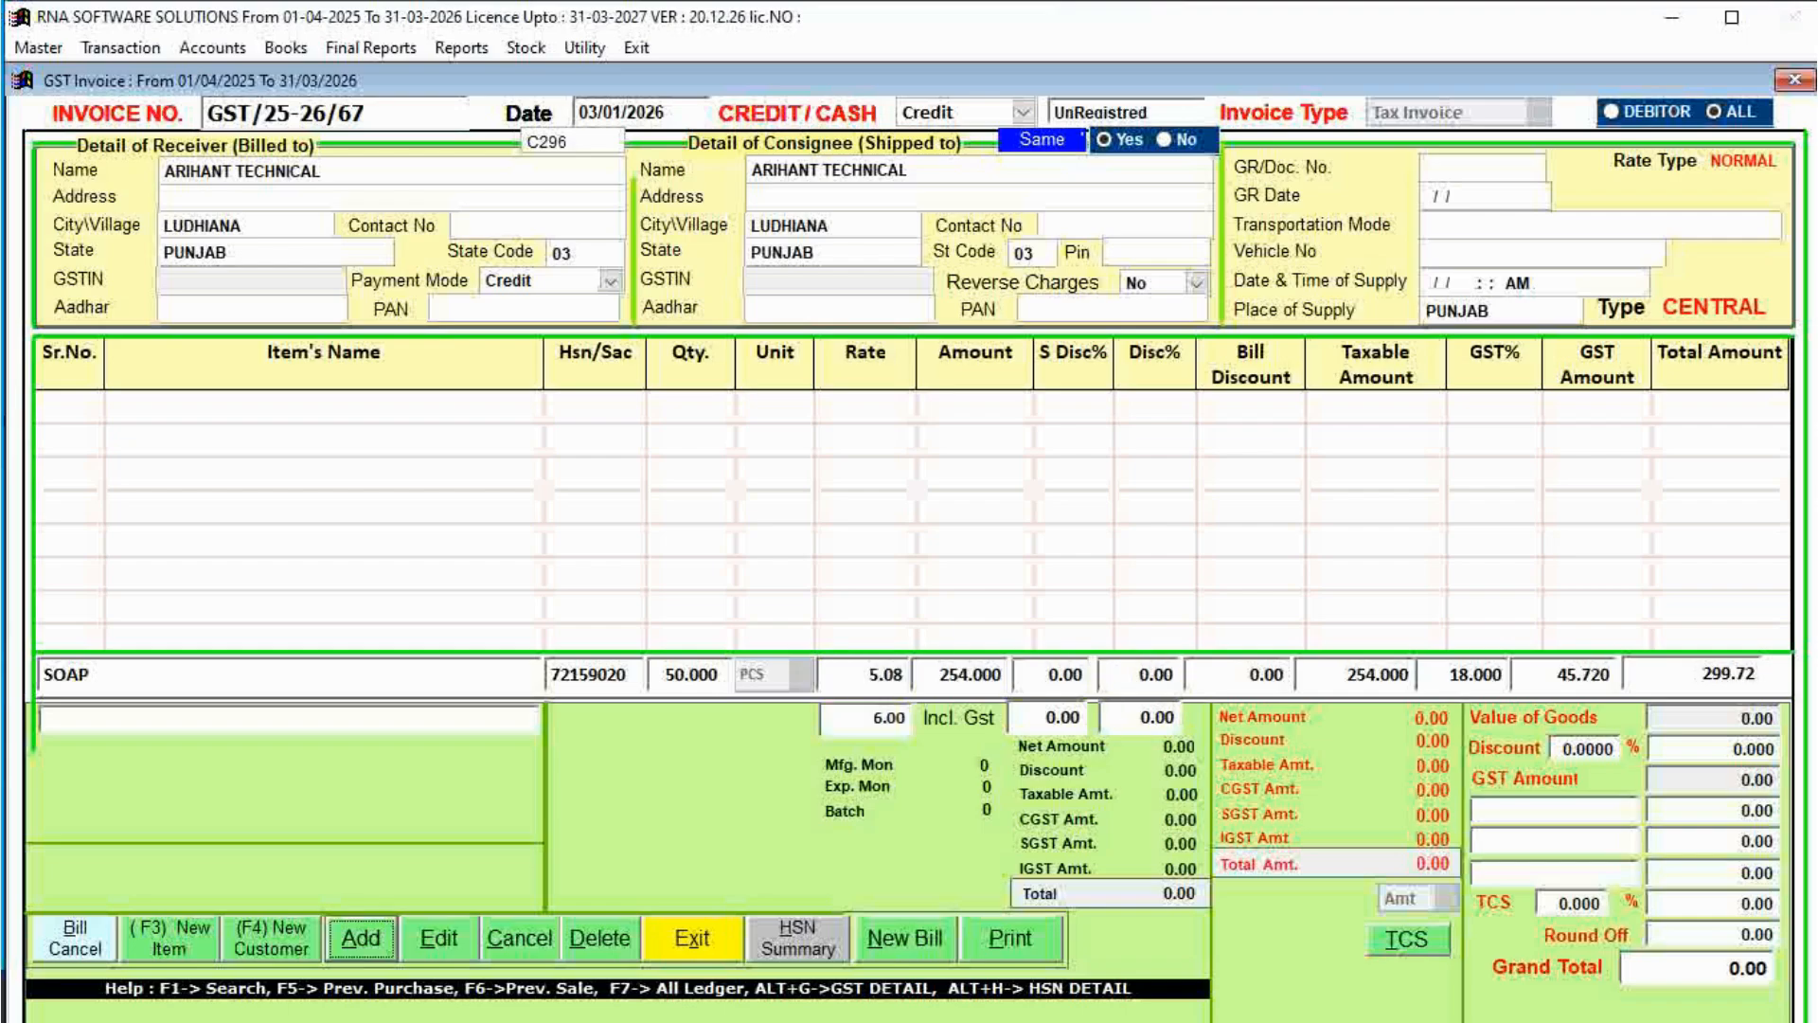
key(Return)
key(Return)
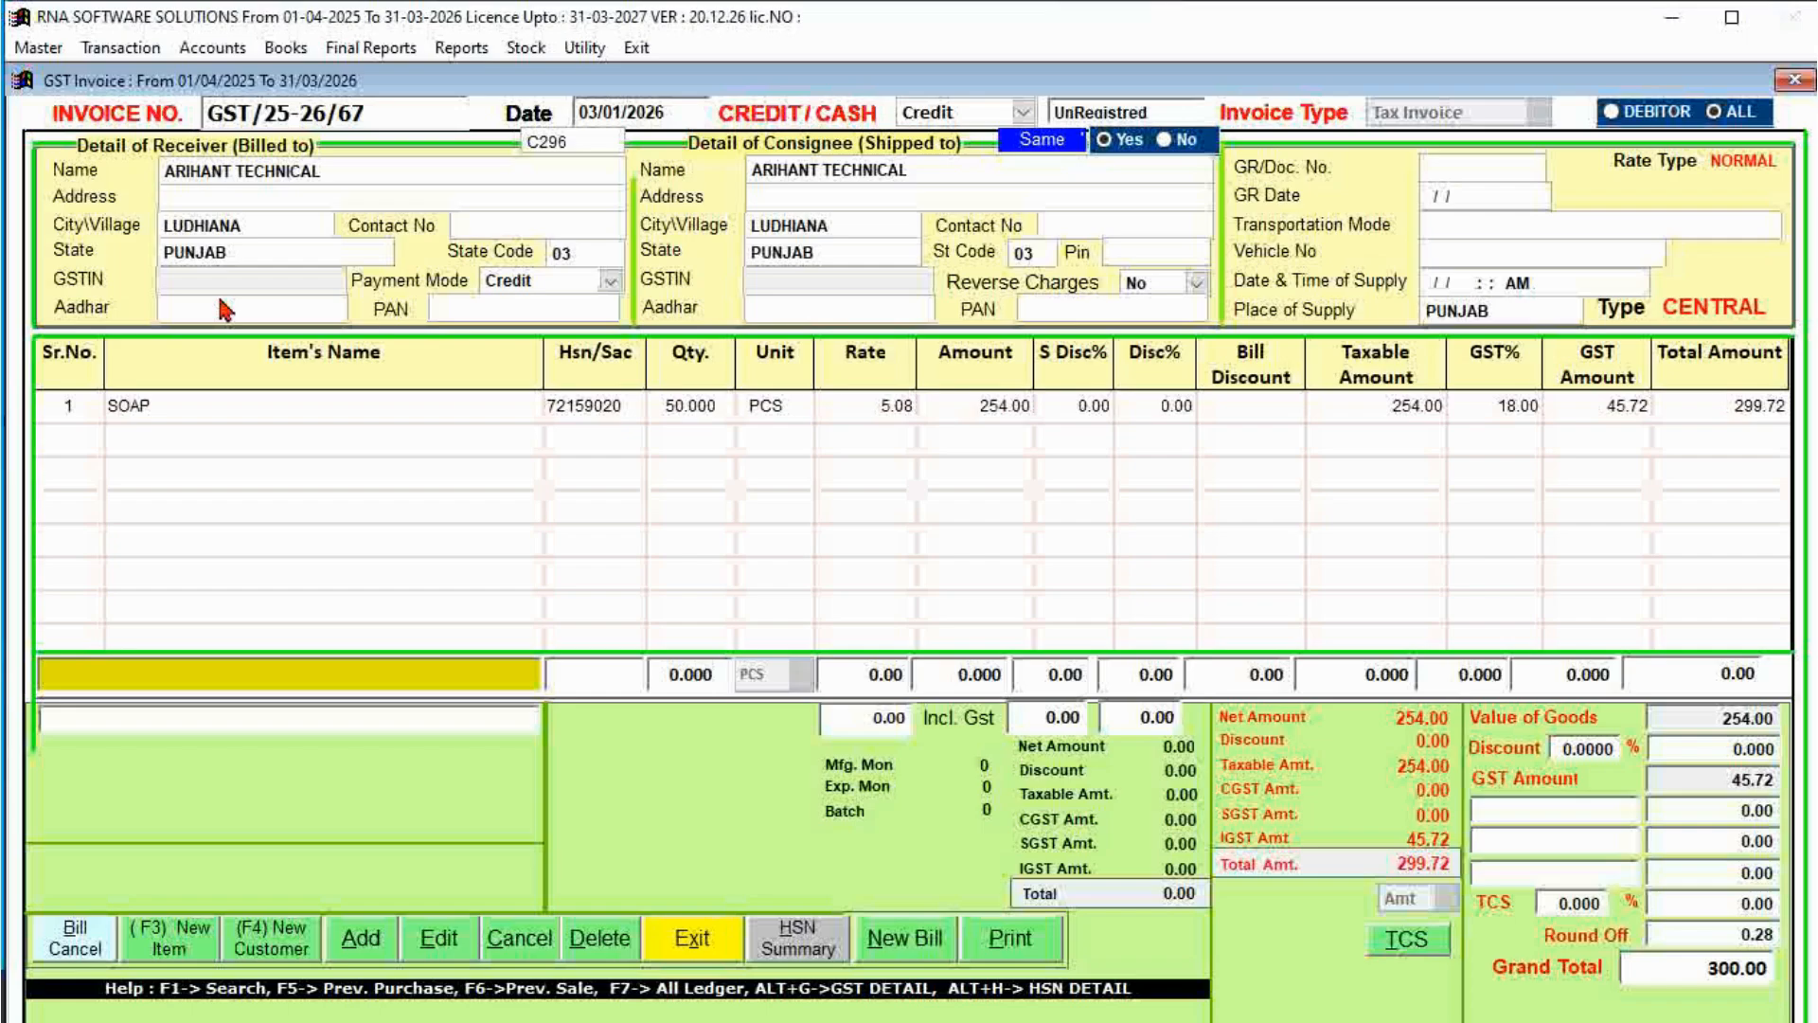
Add BARRING, 100 SET at GST-inclusive rate 150 (127.11 net), to the invoice.
text(A)
key(Down)
key(Down)
key(Down)
key(Down)
key(Down)
key(Return)
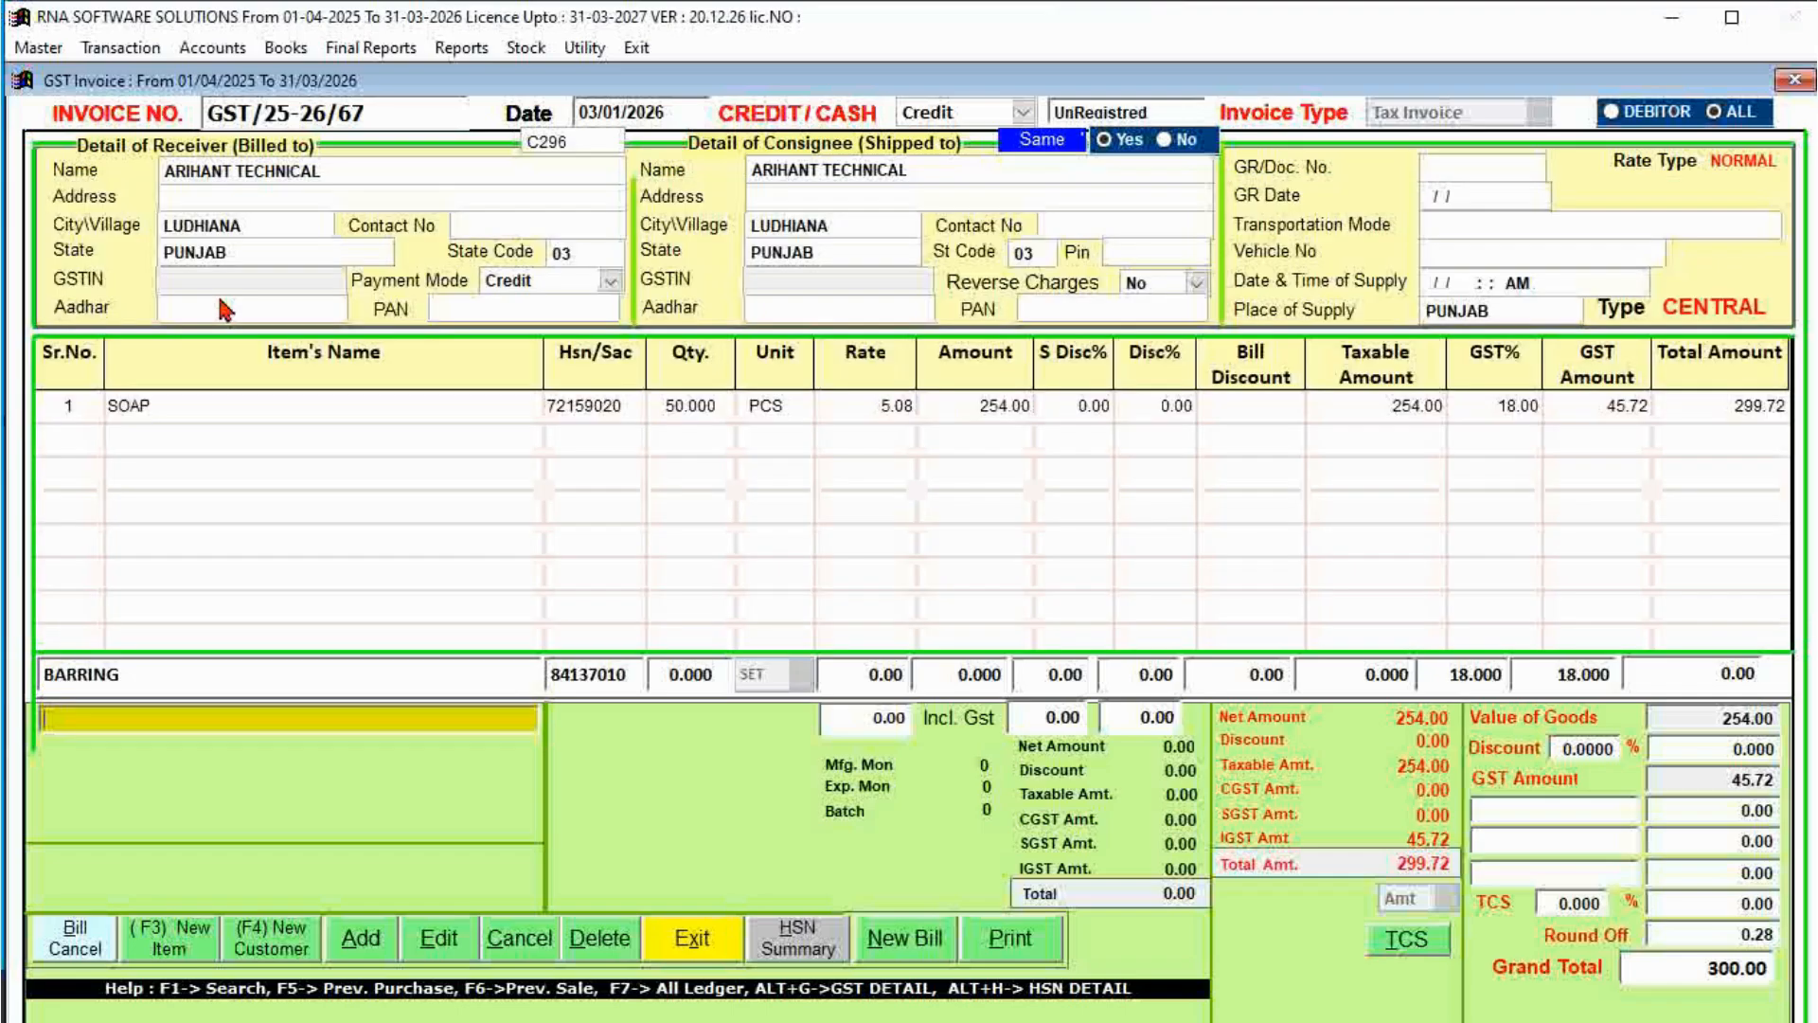
key(Return)
text(100)
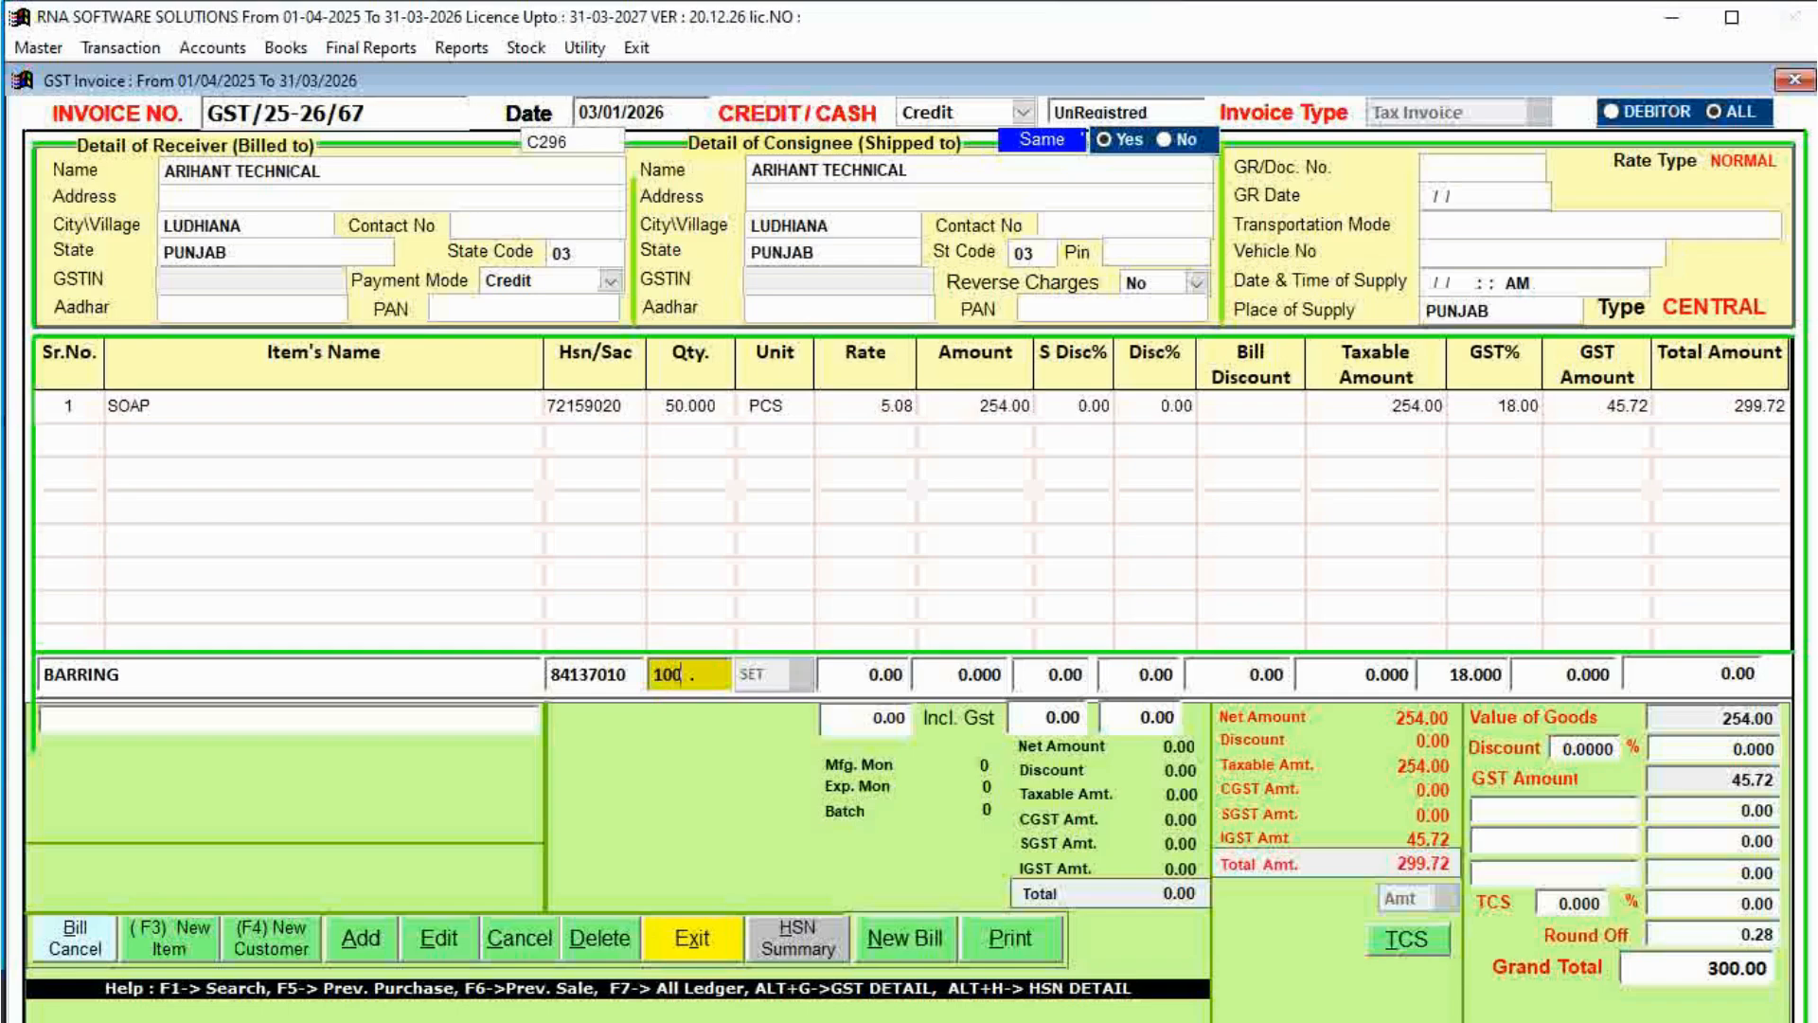
key(Return)
key(Return)
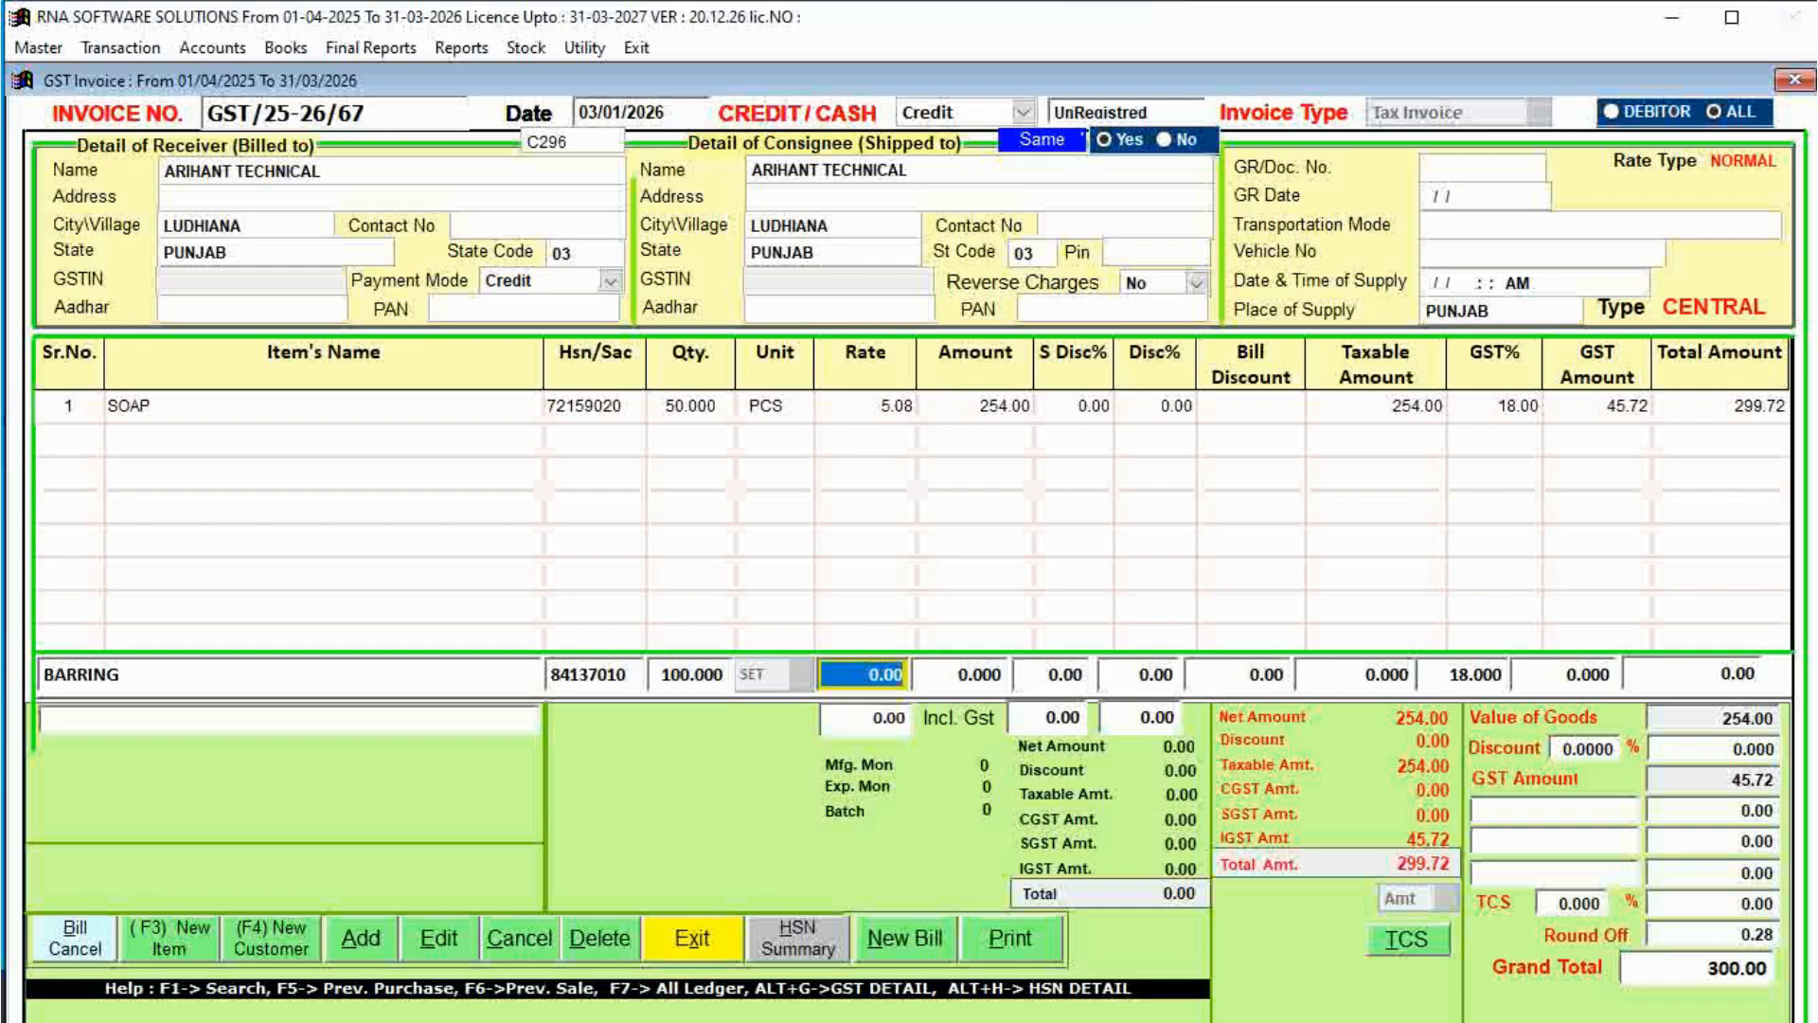
key(Return)
text(150)
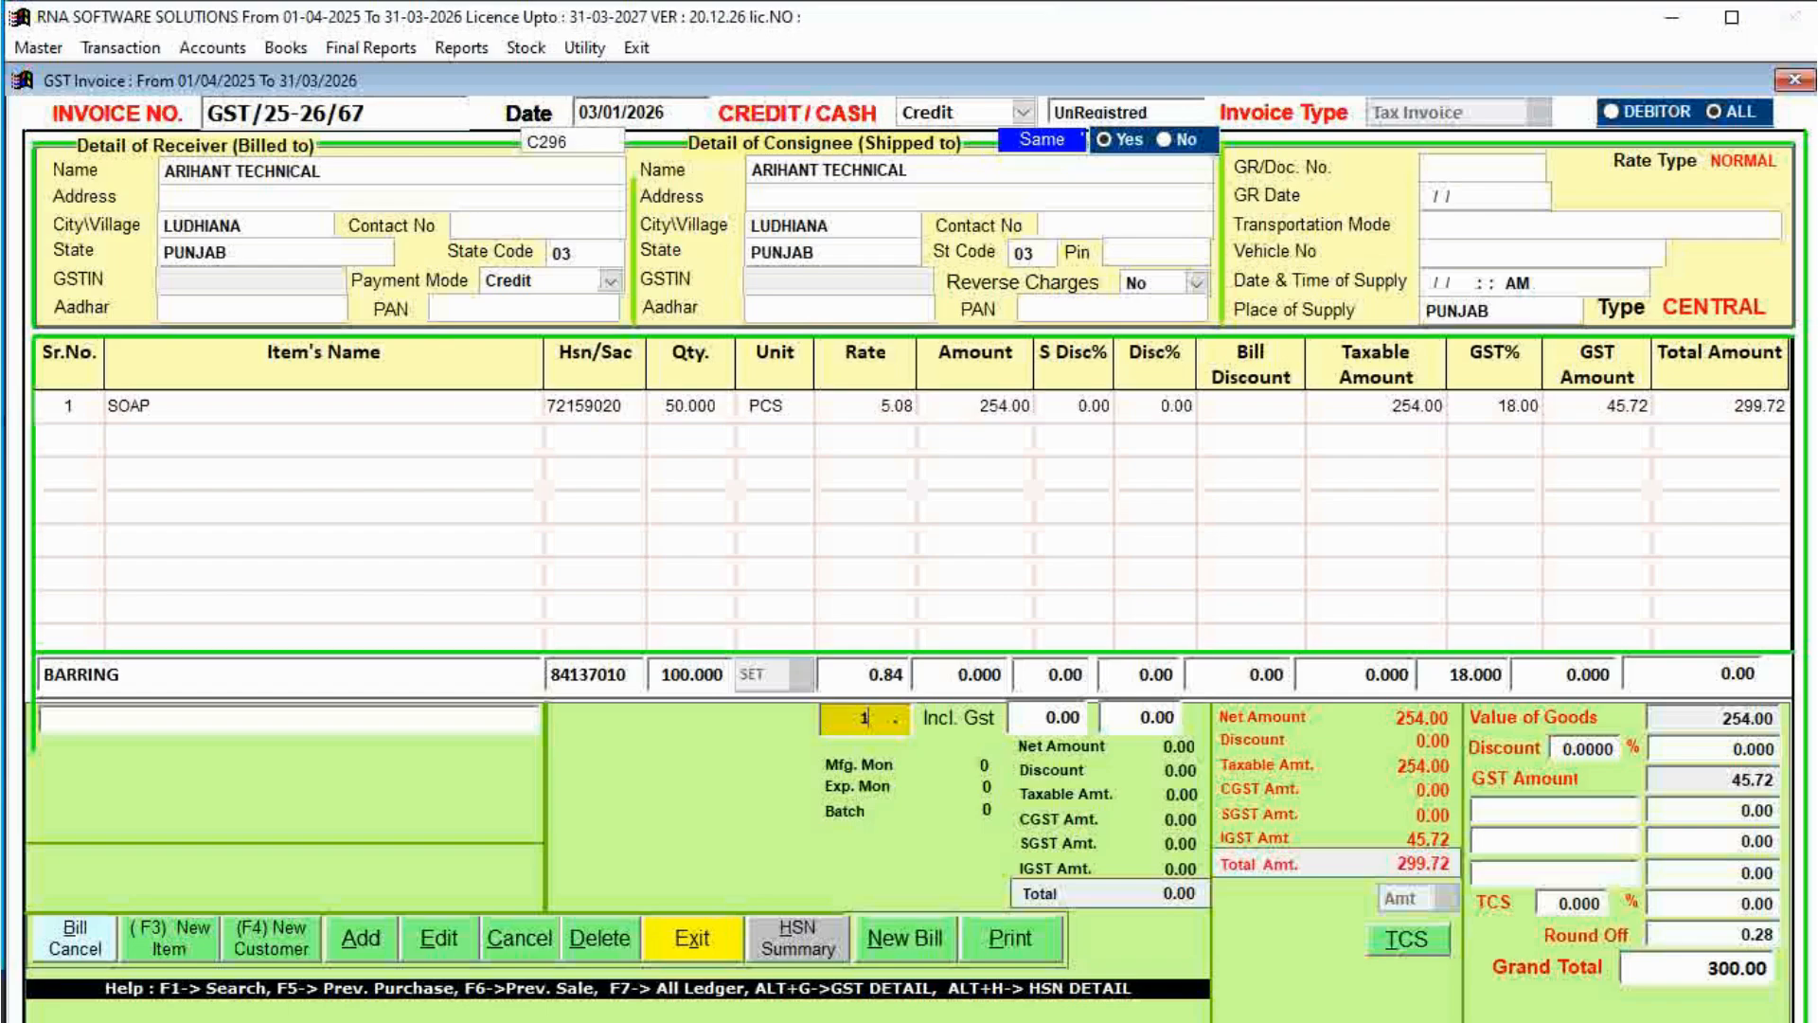
key(Return)
key(Return)
key(Return)
key(Return)
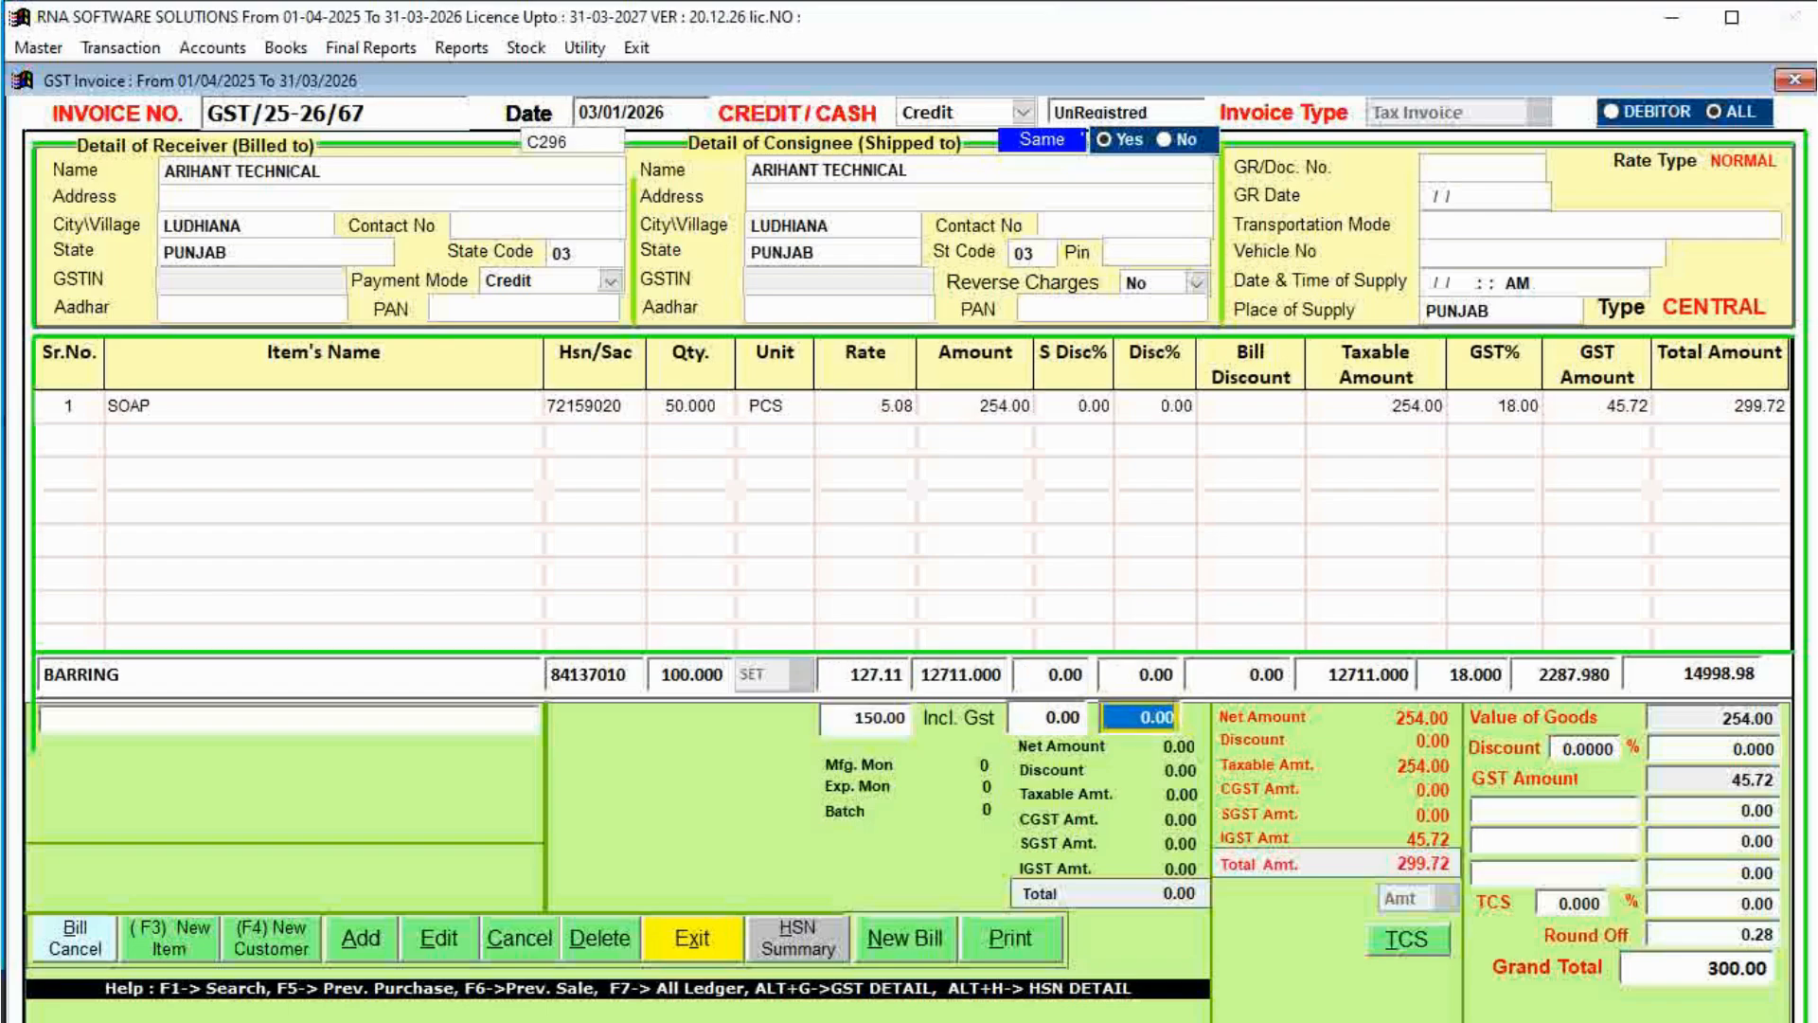
key(Return)
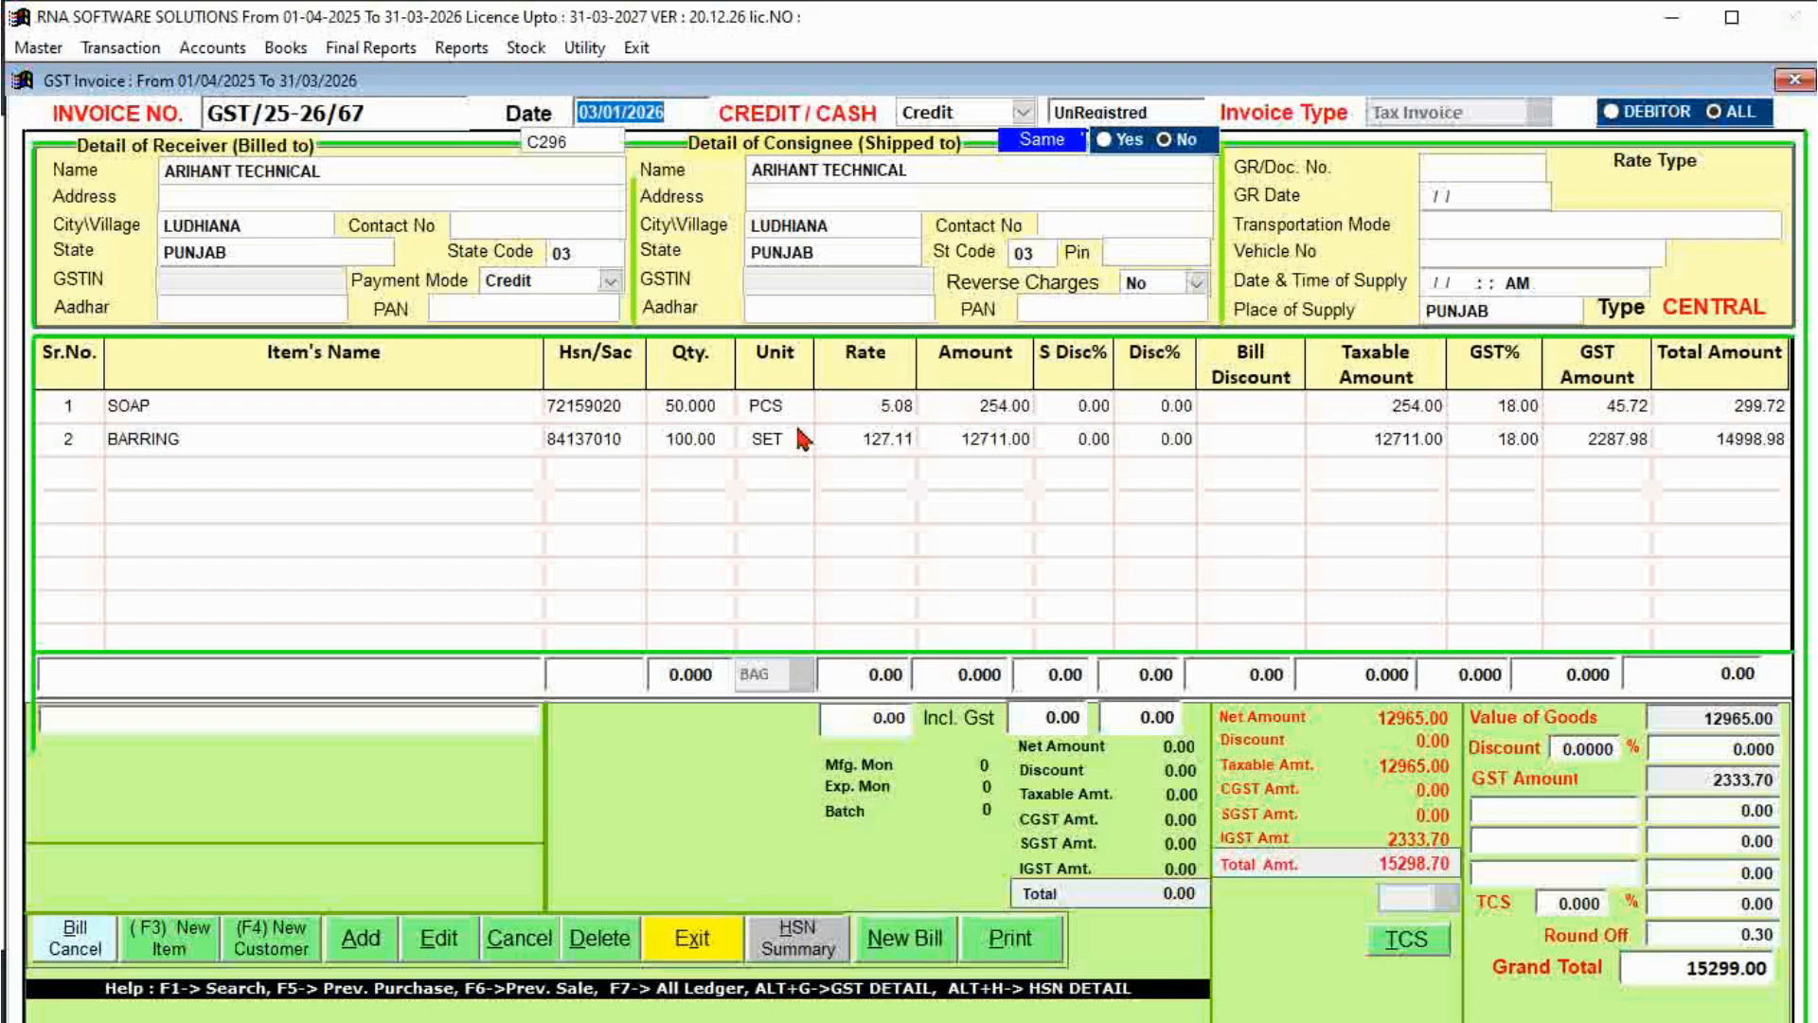
click(837, 407)
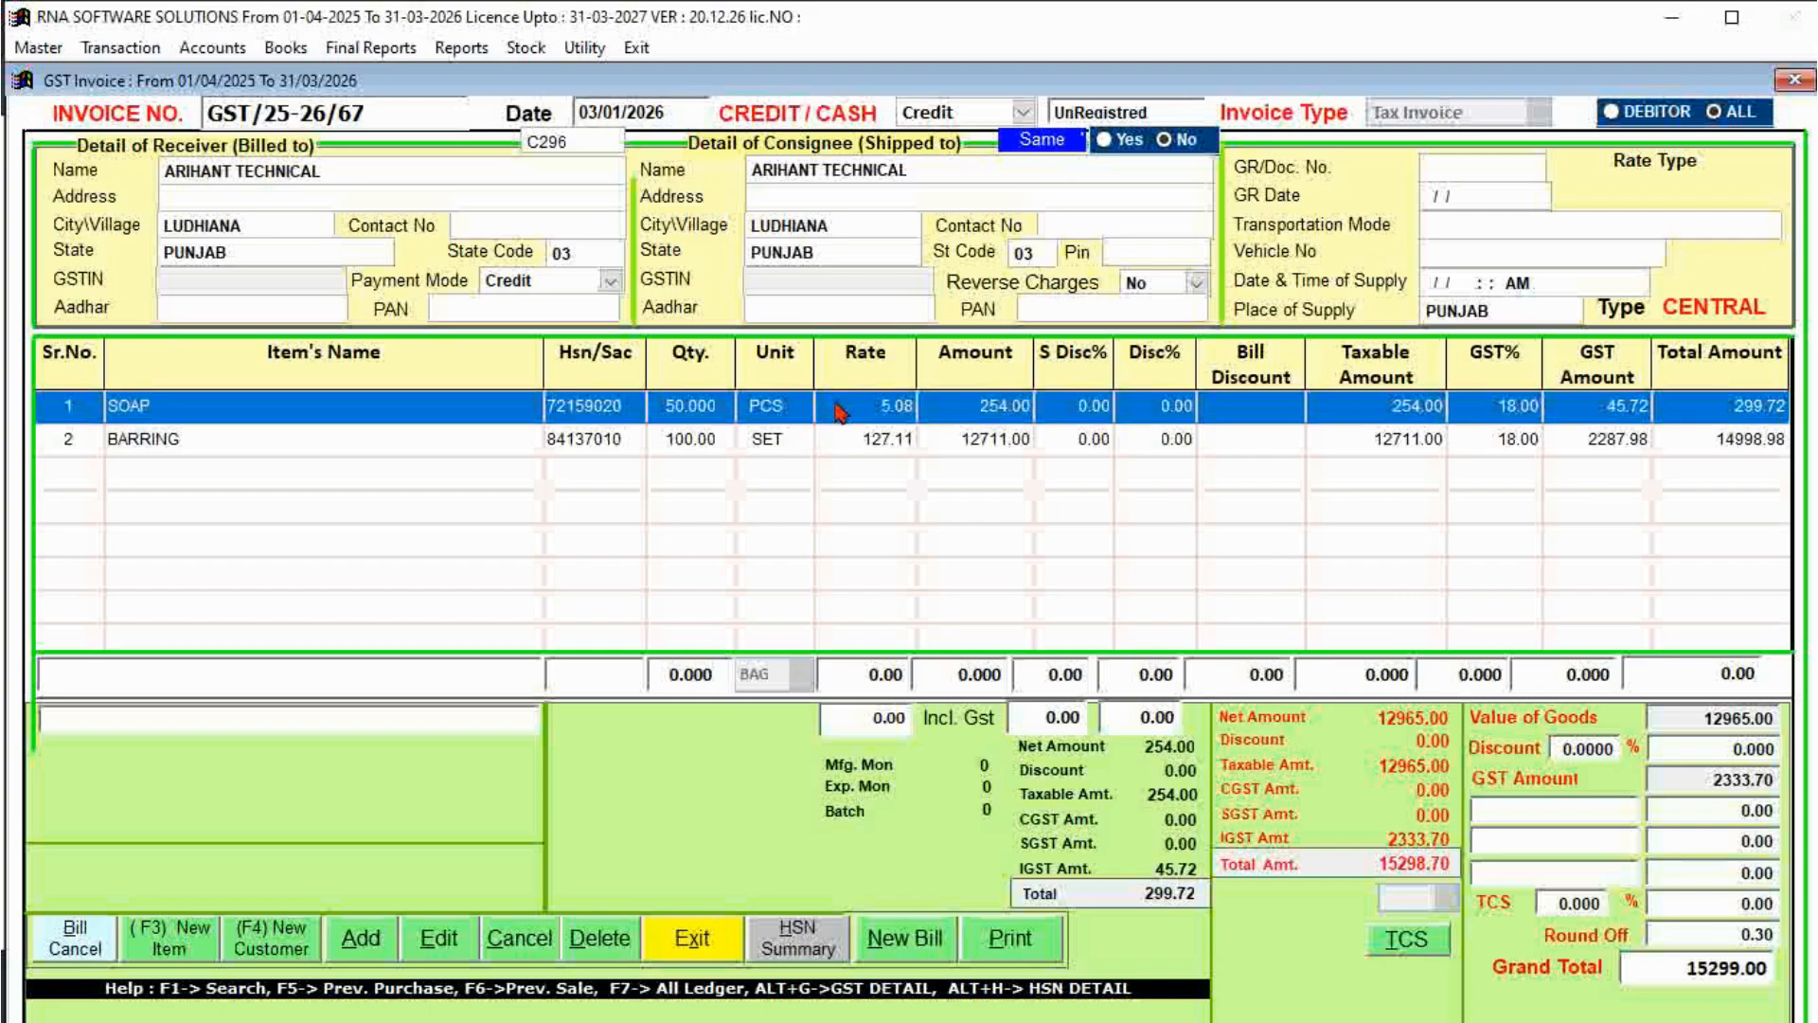
click(857, 438)
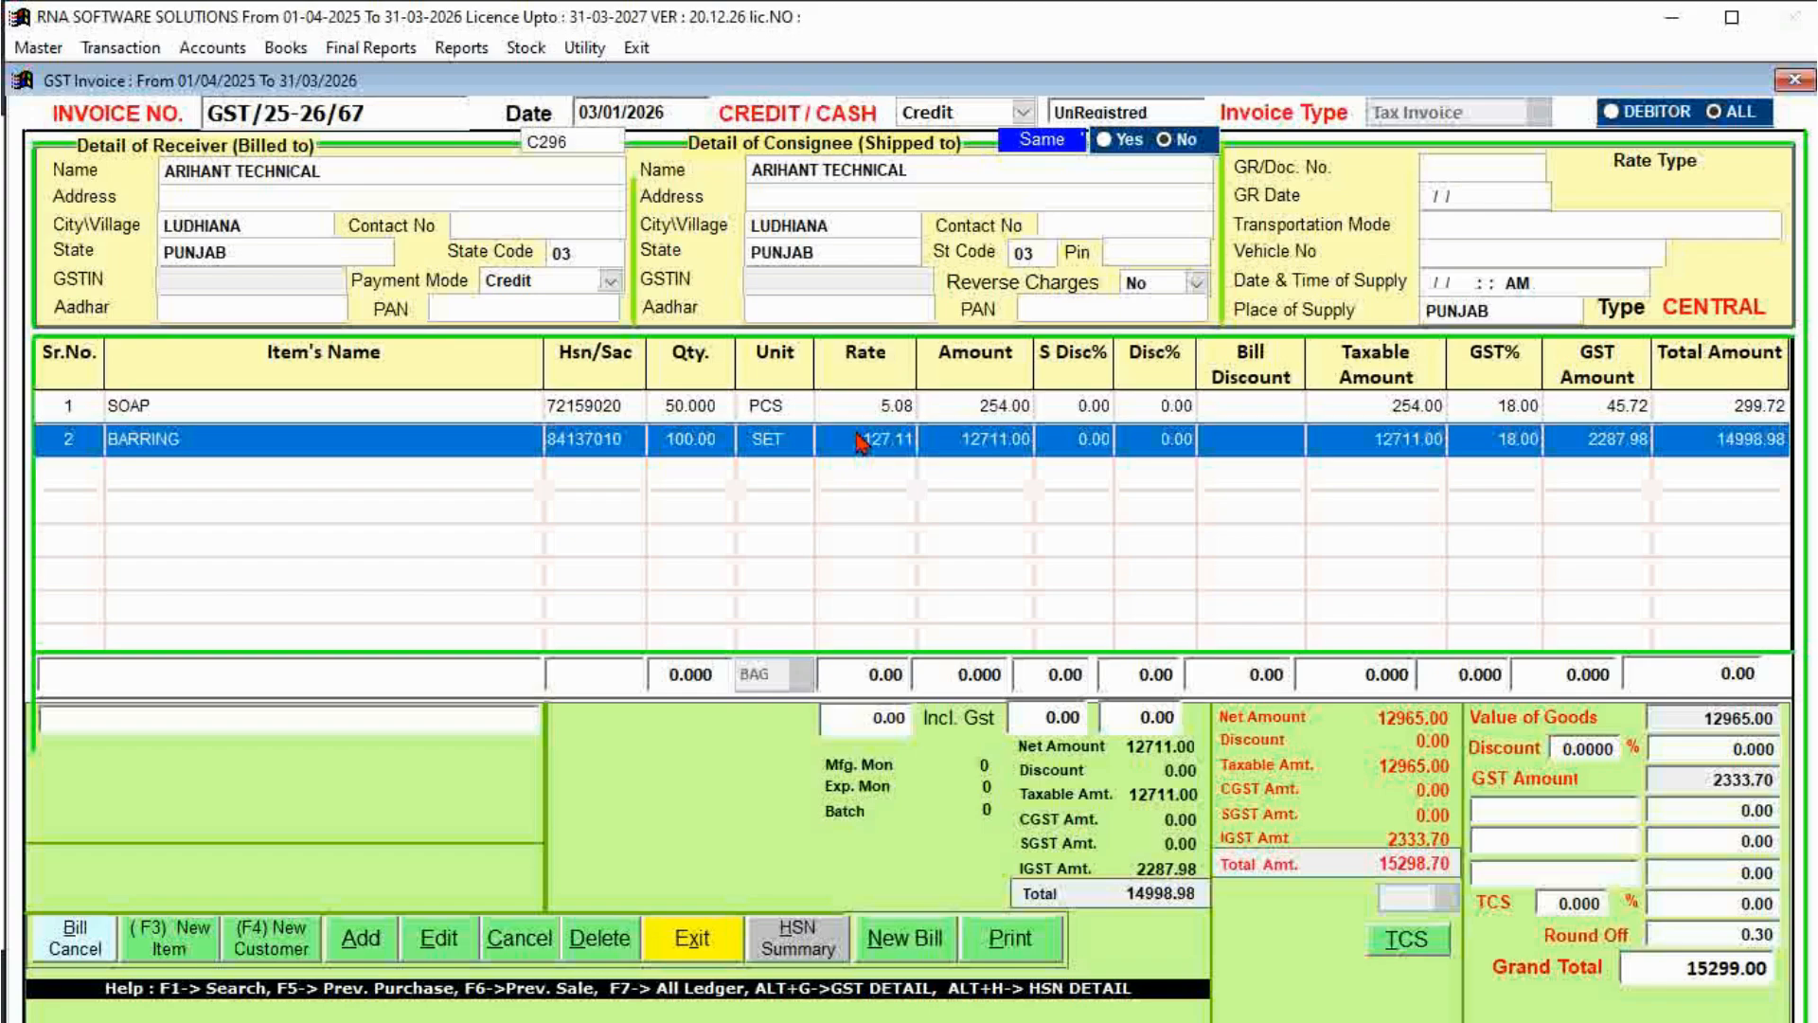
click(857, 414)
click(858, 428)
click(1097, 406)
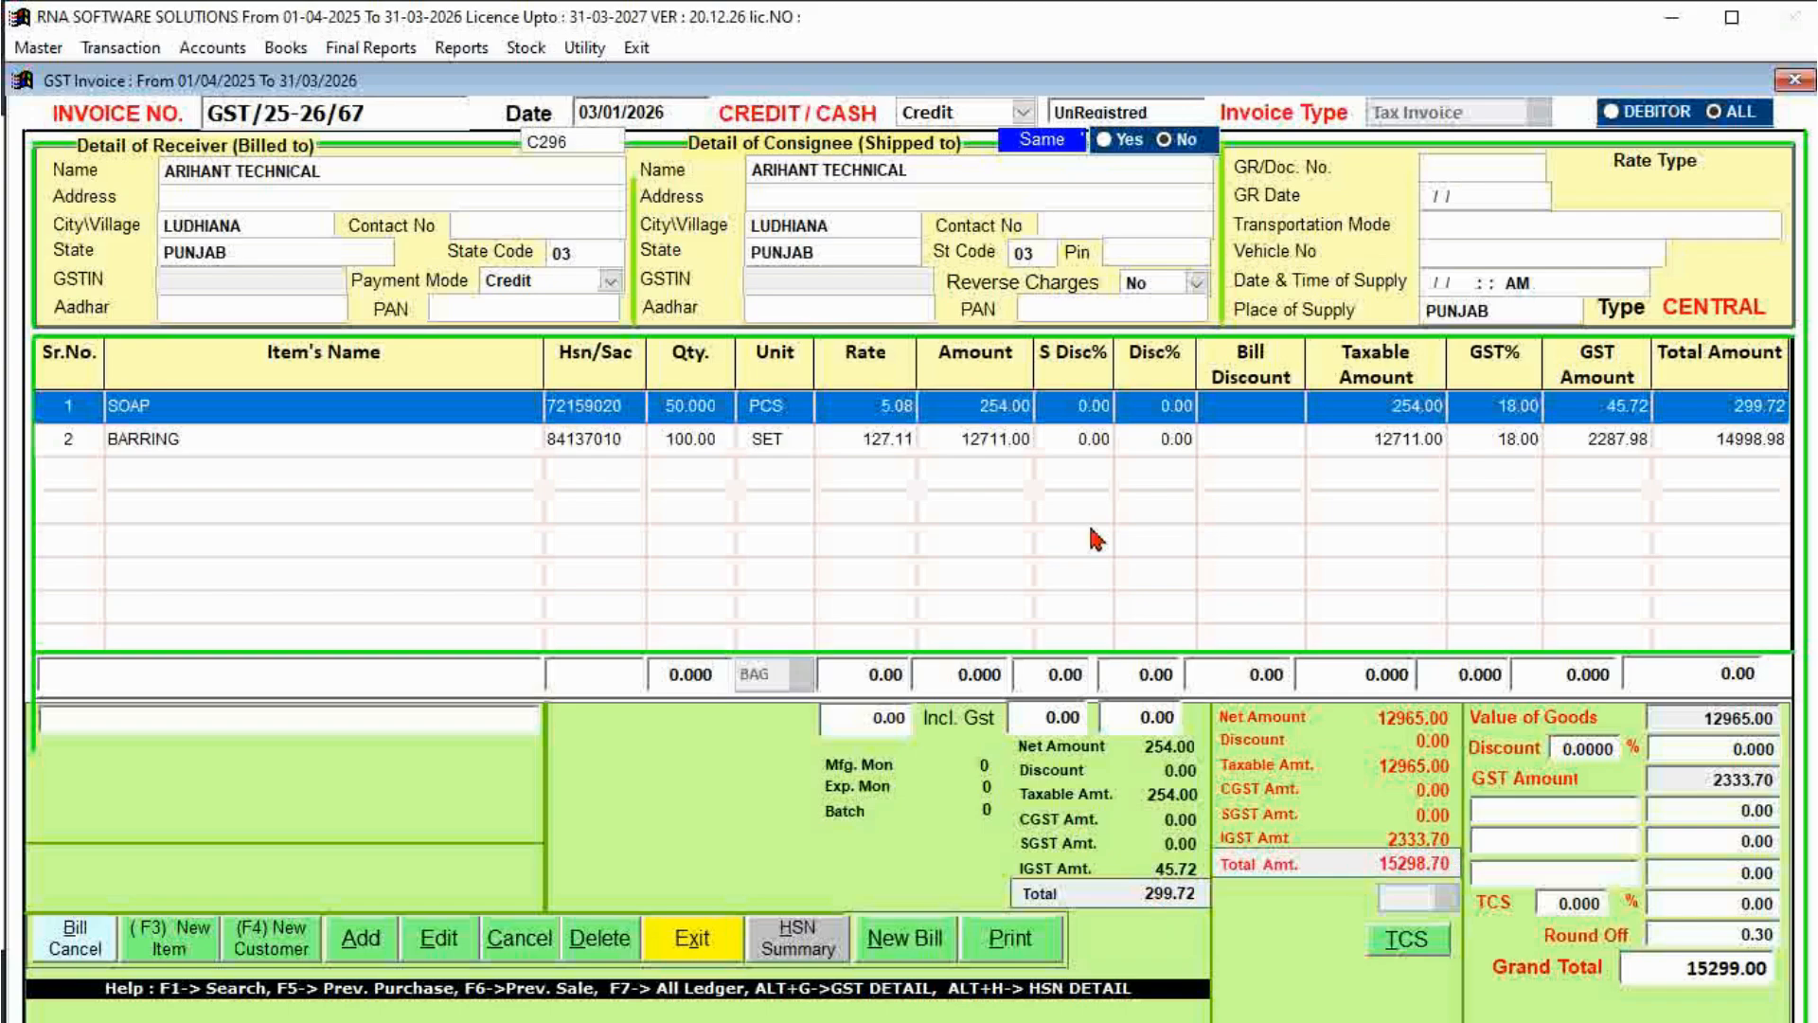
click(1045, 443)
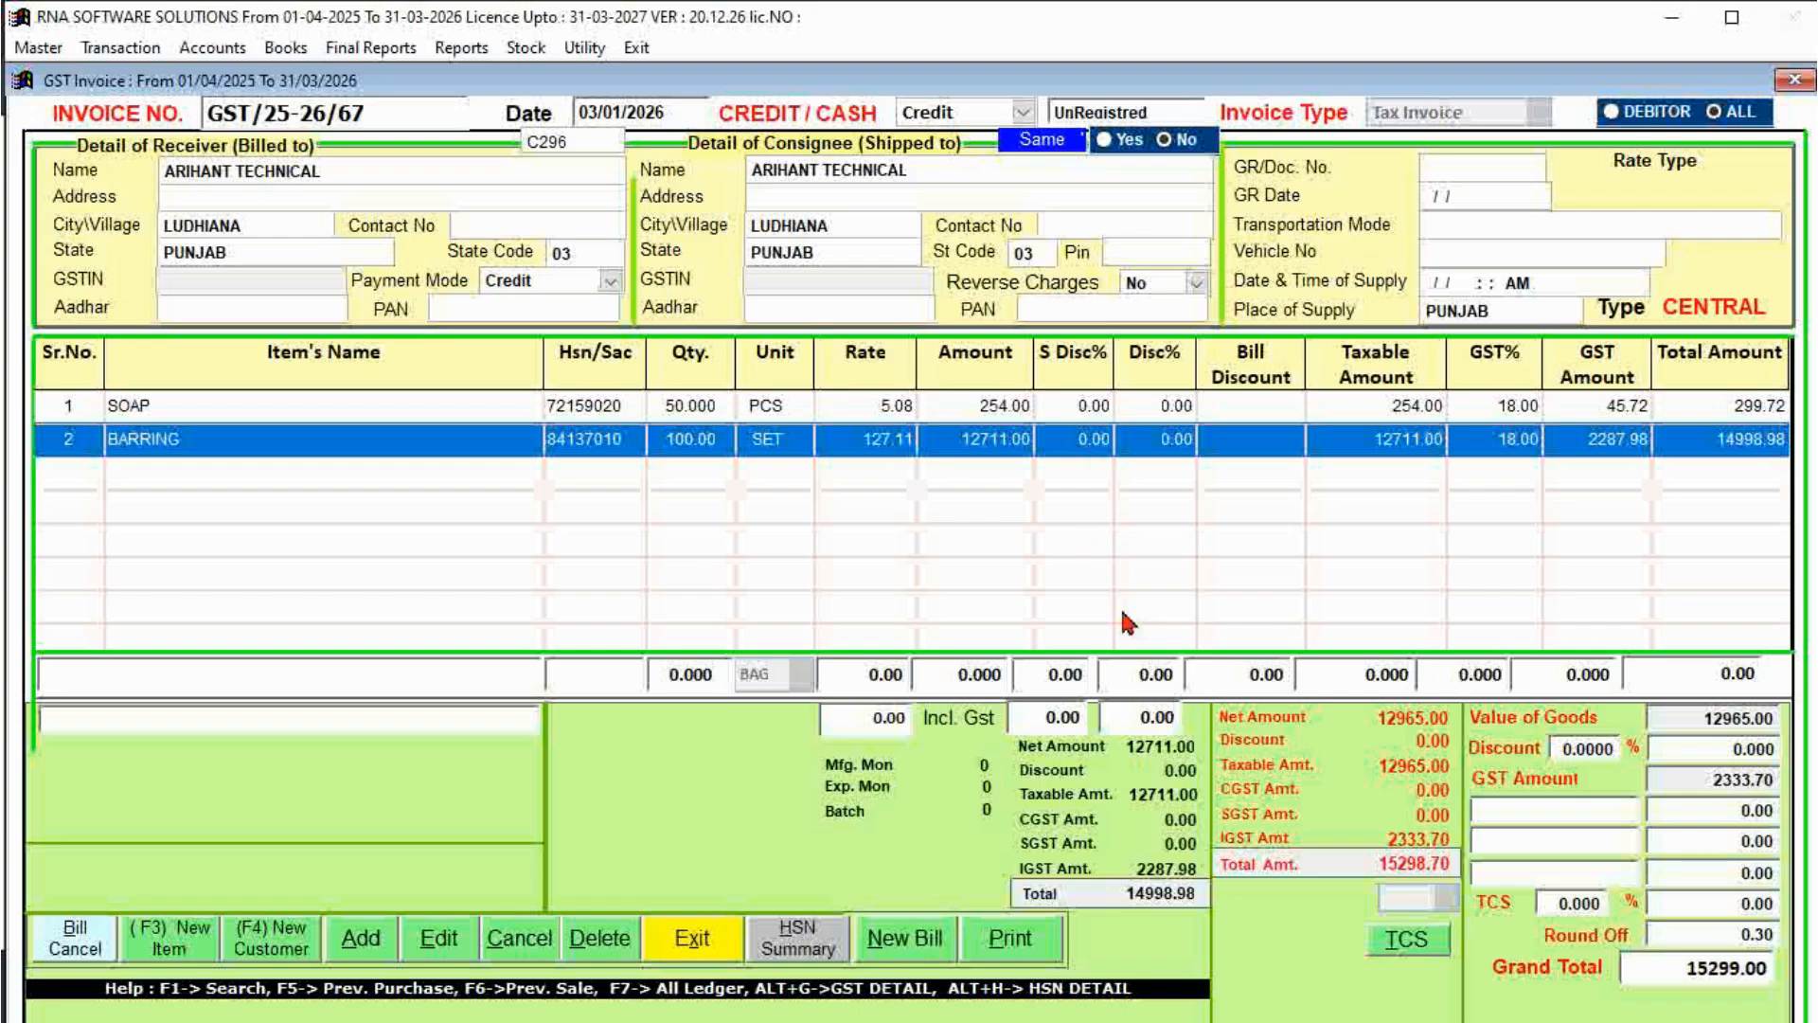
Preview the invoice's Original Copy from the print options.
click(1030, 947)
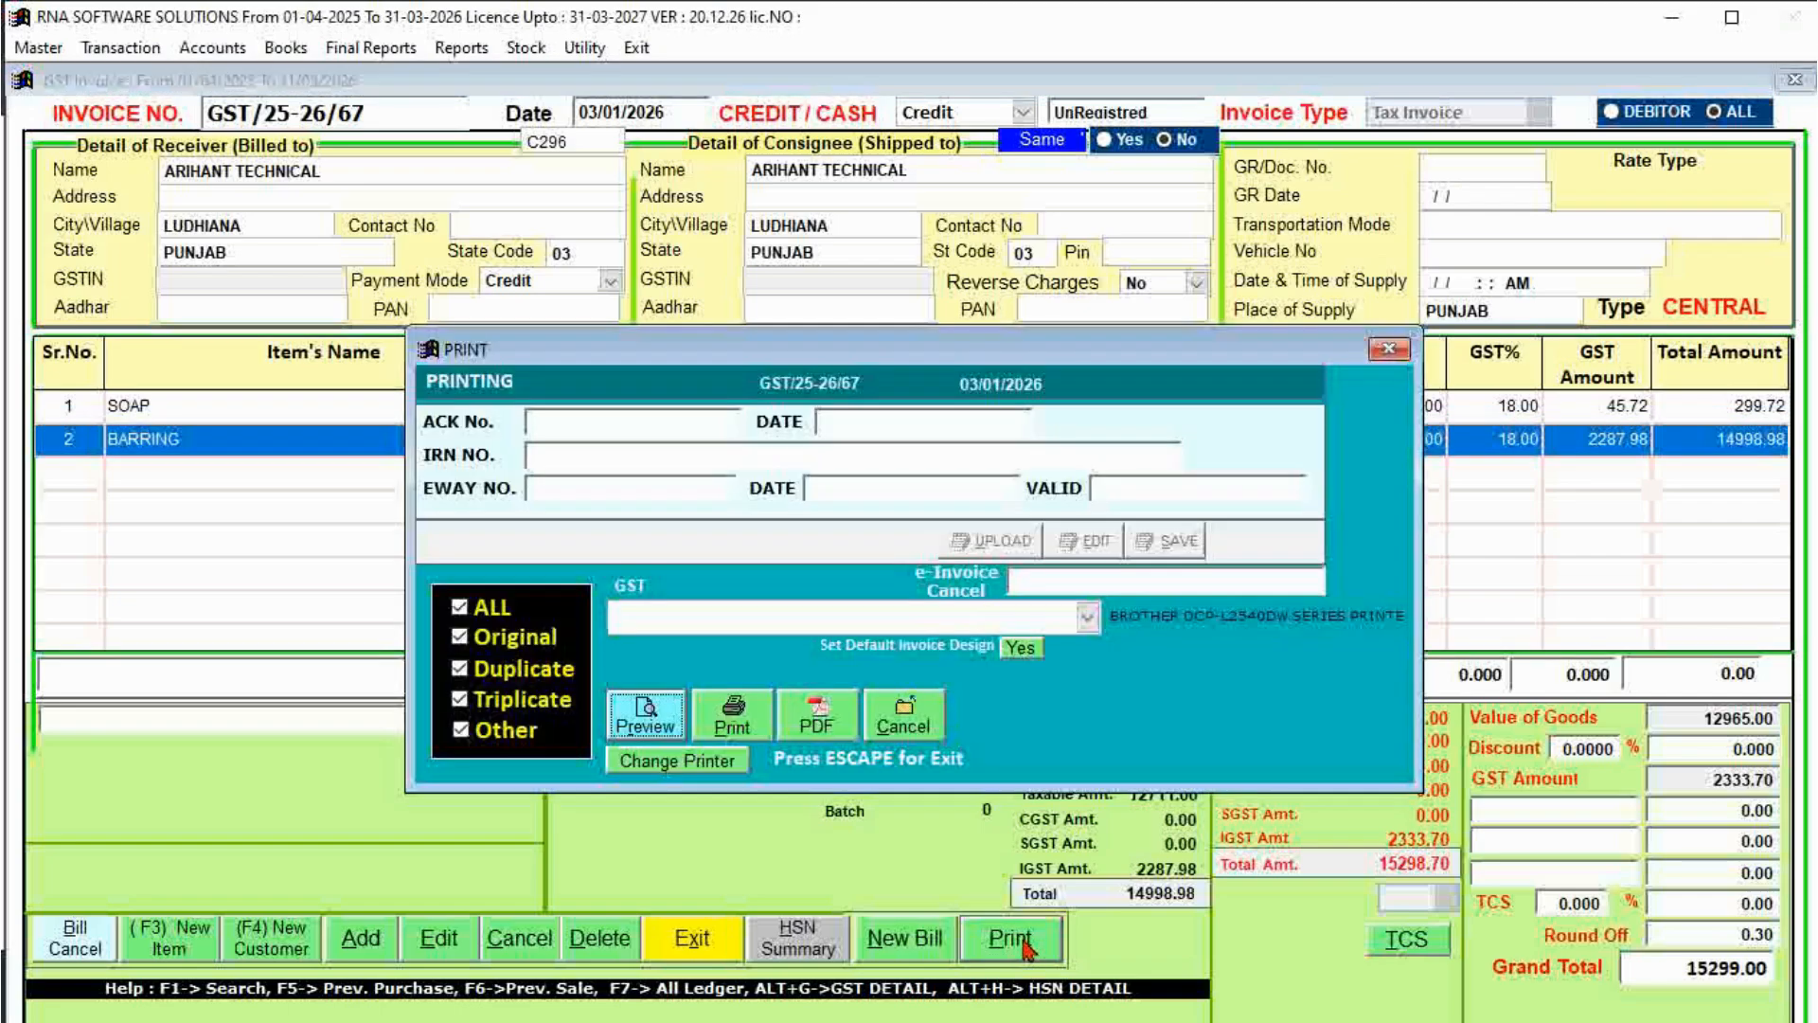
click(640, 720)
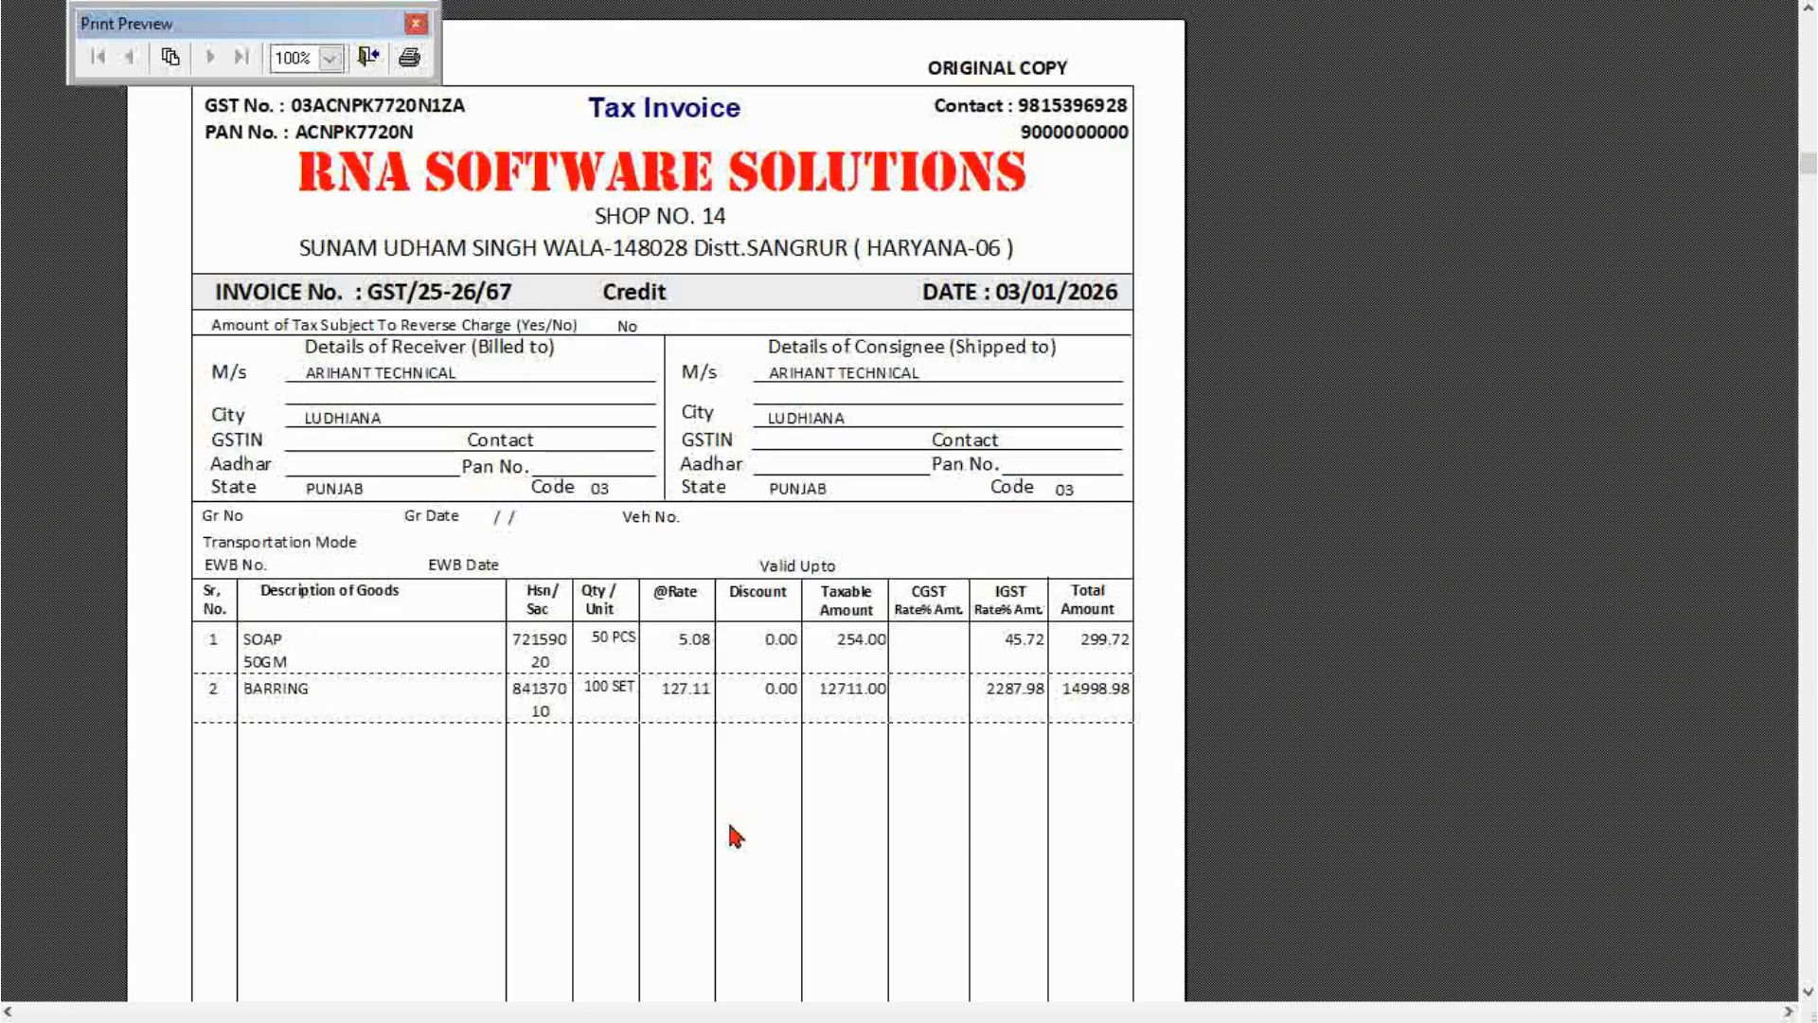
Review the whole Original Copy preview, zooming out and back, then advance through the Office Copy.
scroll(730, 825, down, 1)
click(874, 841)
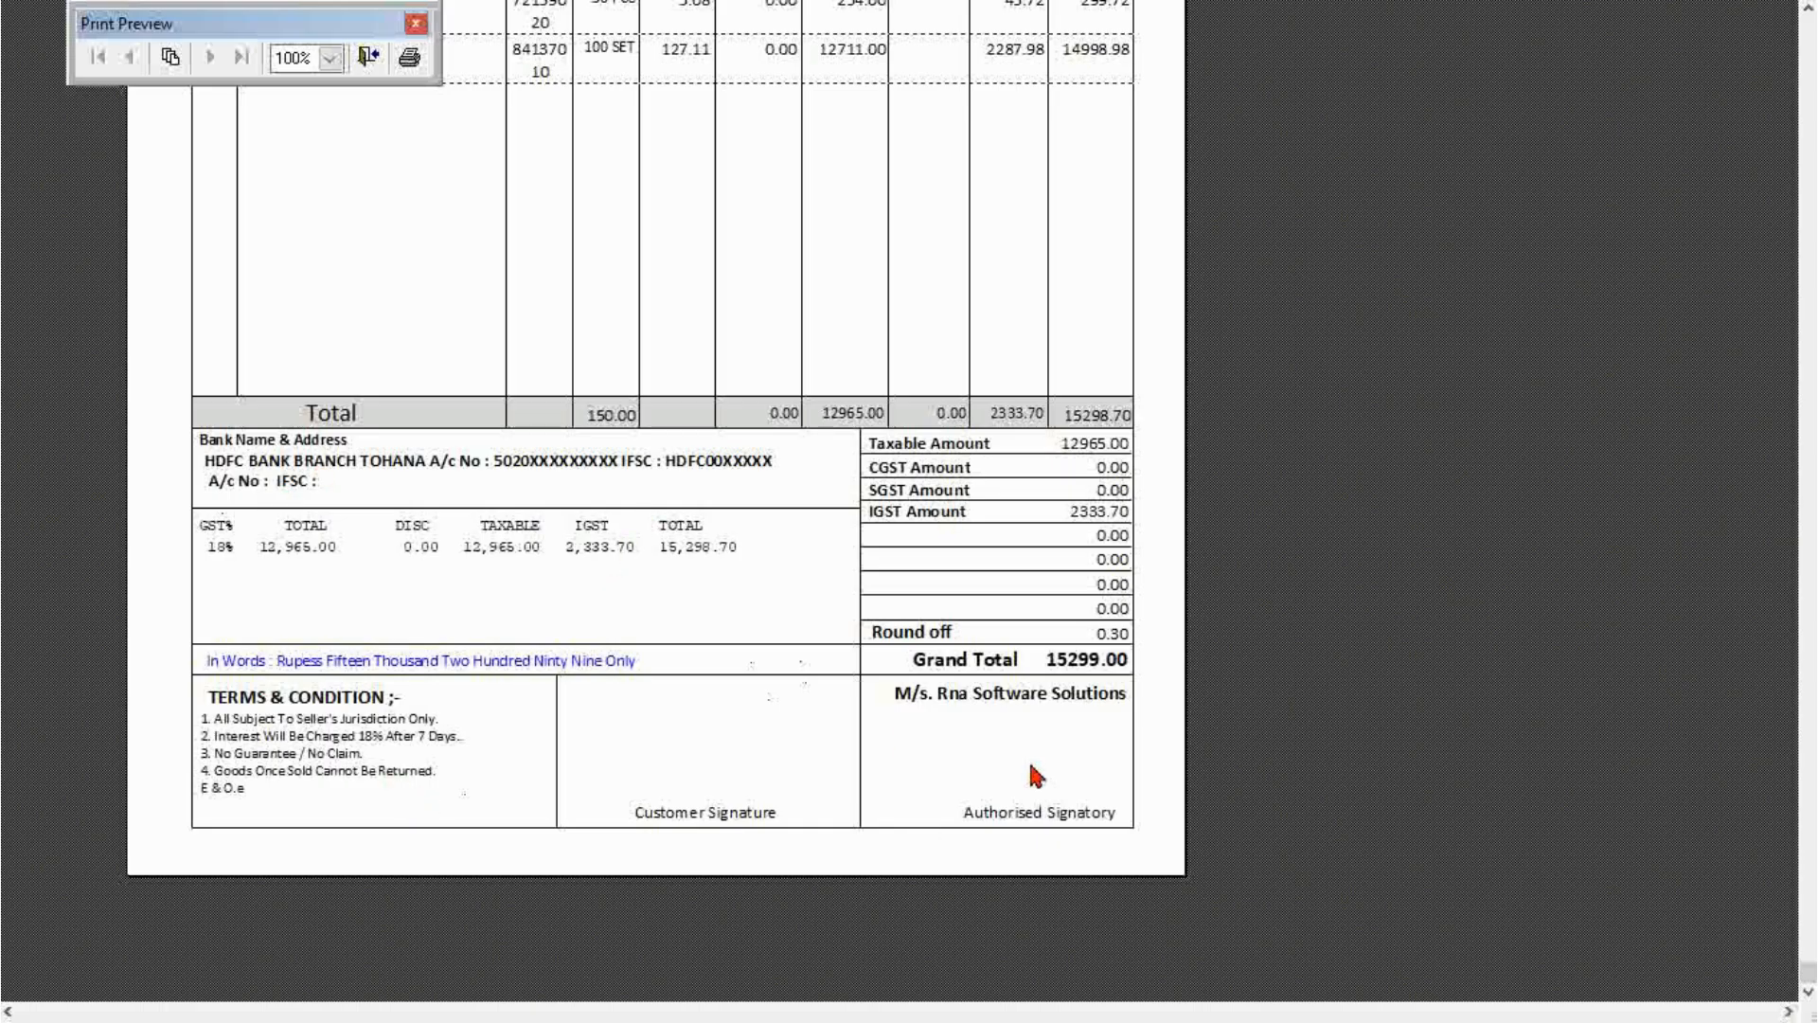
scroll(884, 751, up, 1)
click(812, 524)
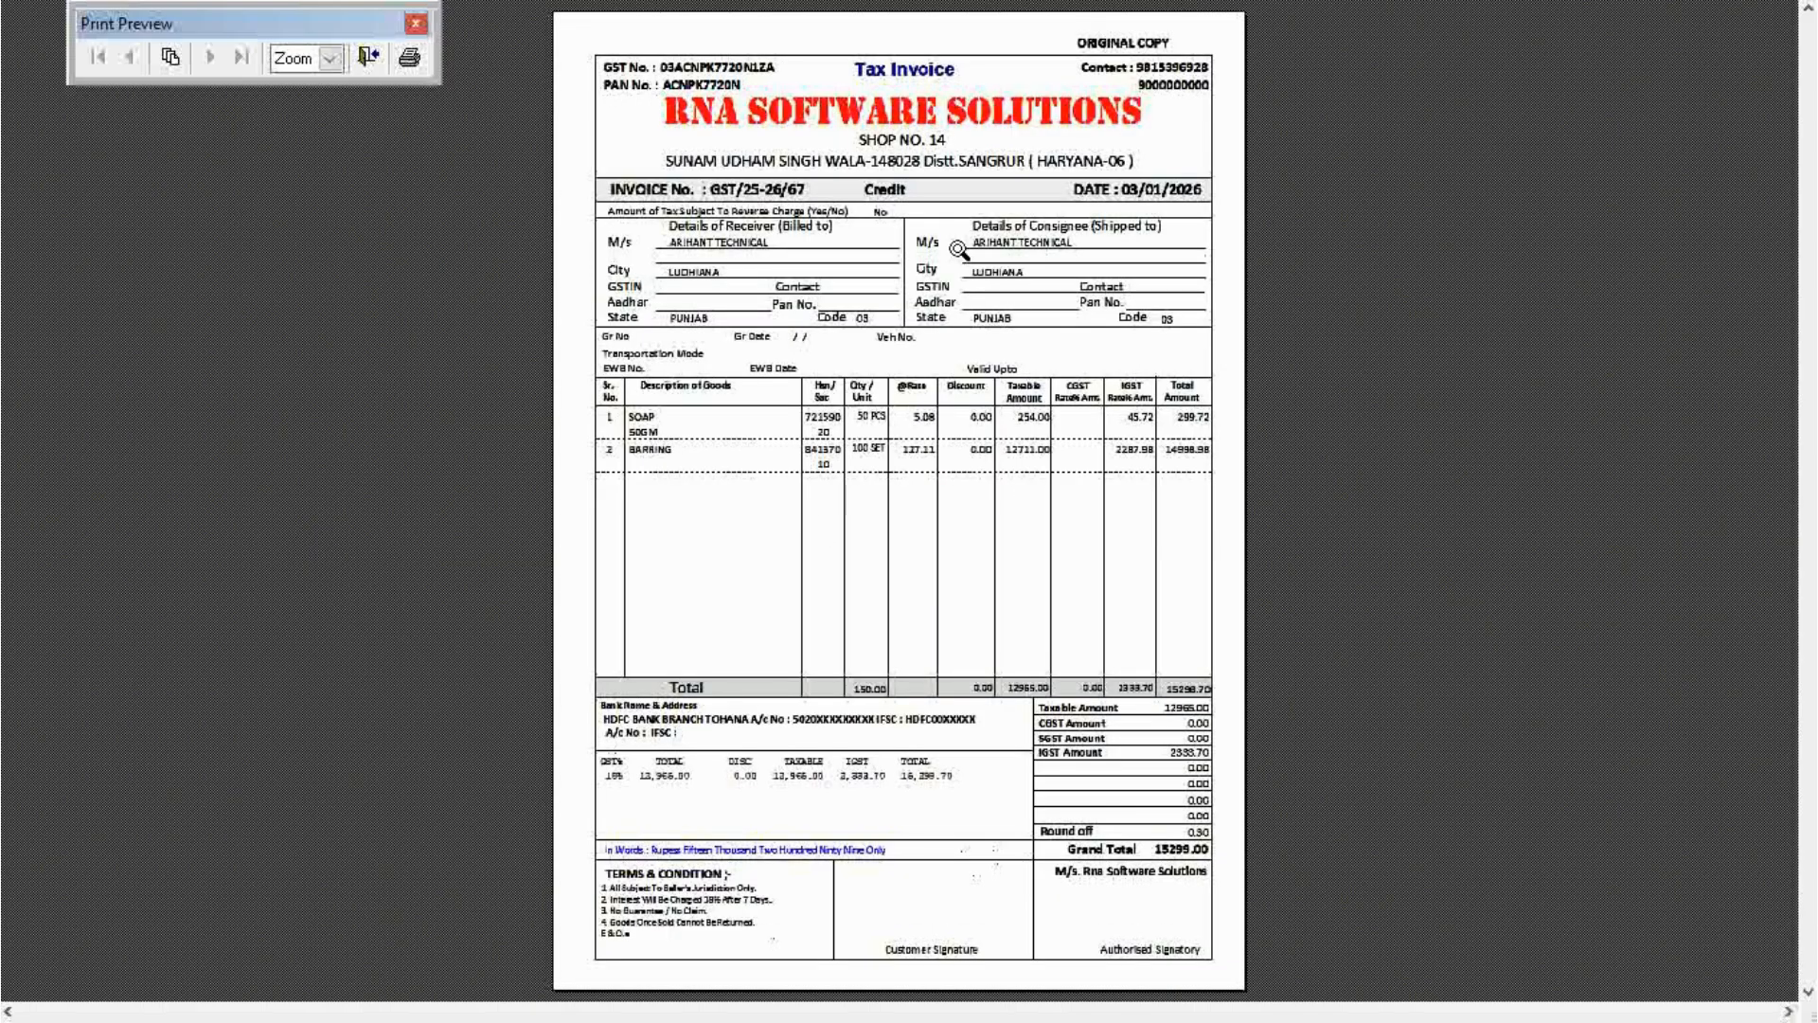
click(940, 264)
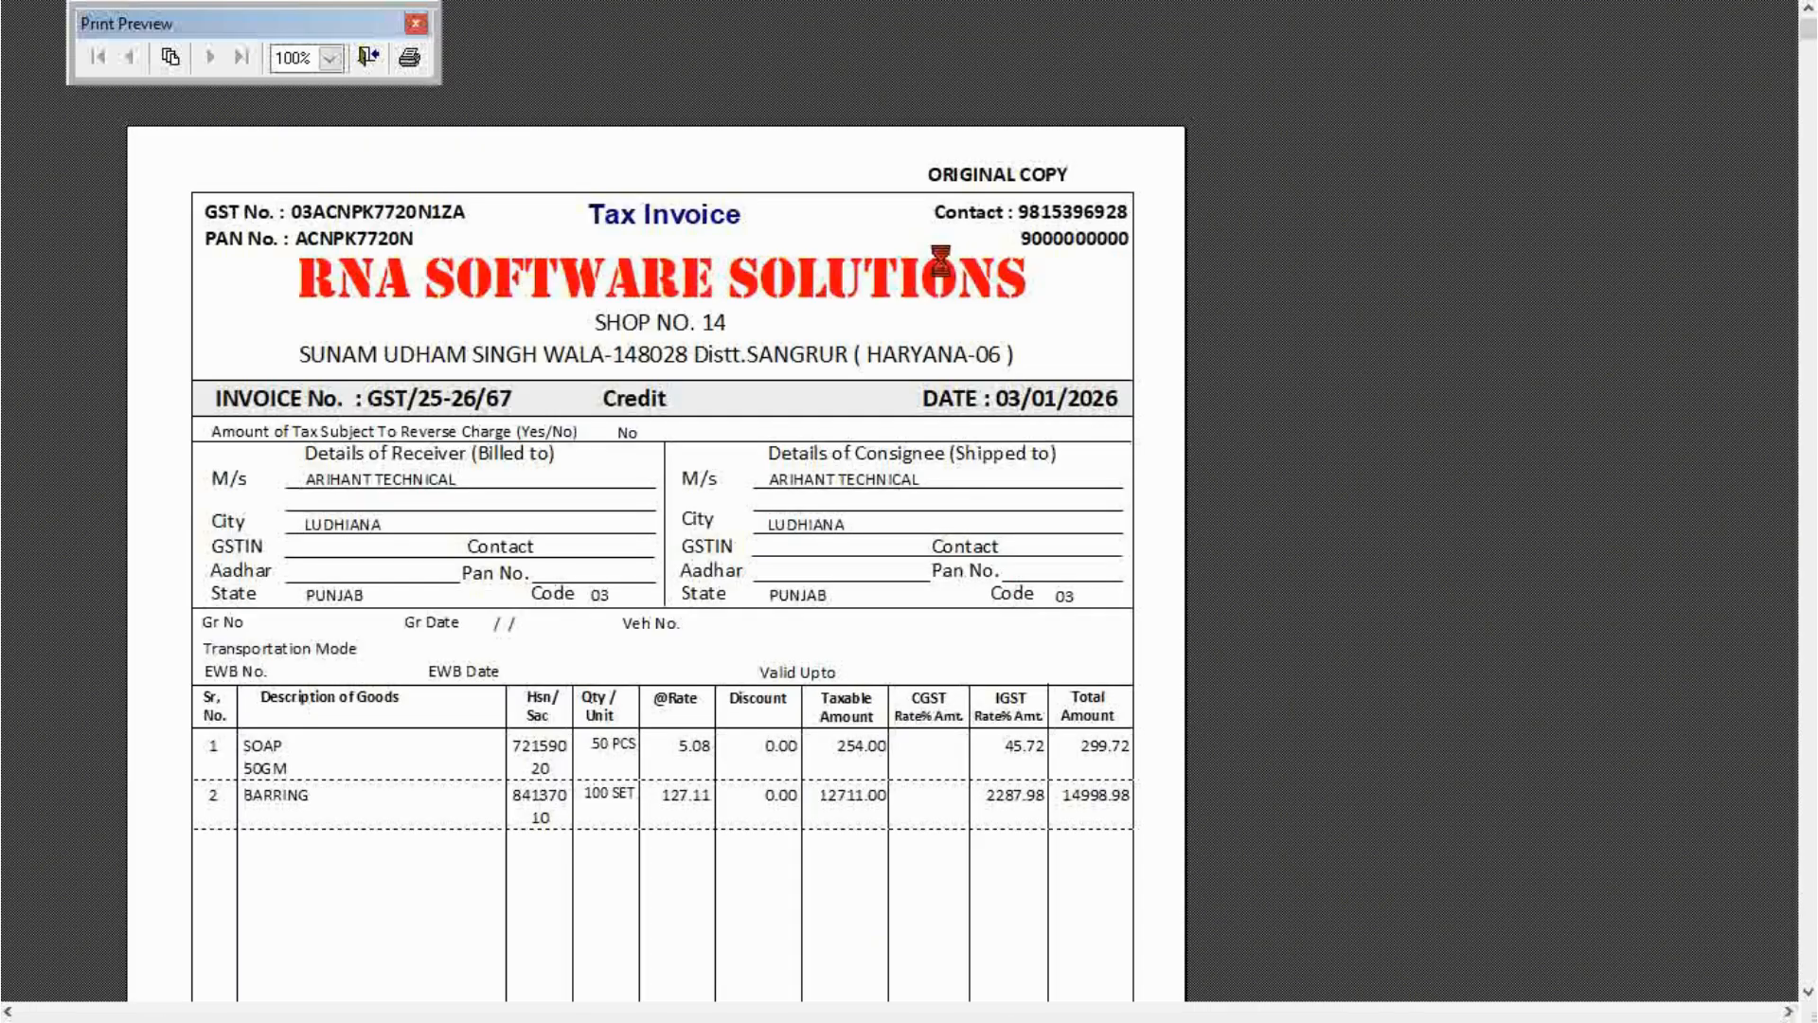
click(369, 59)
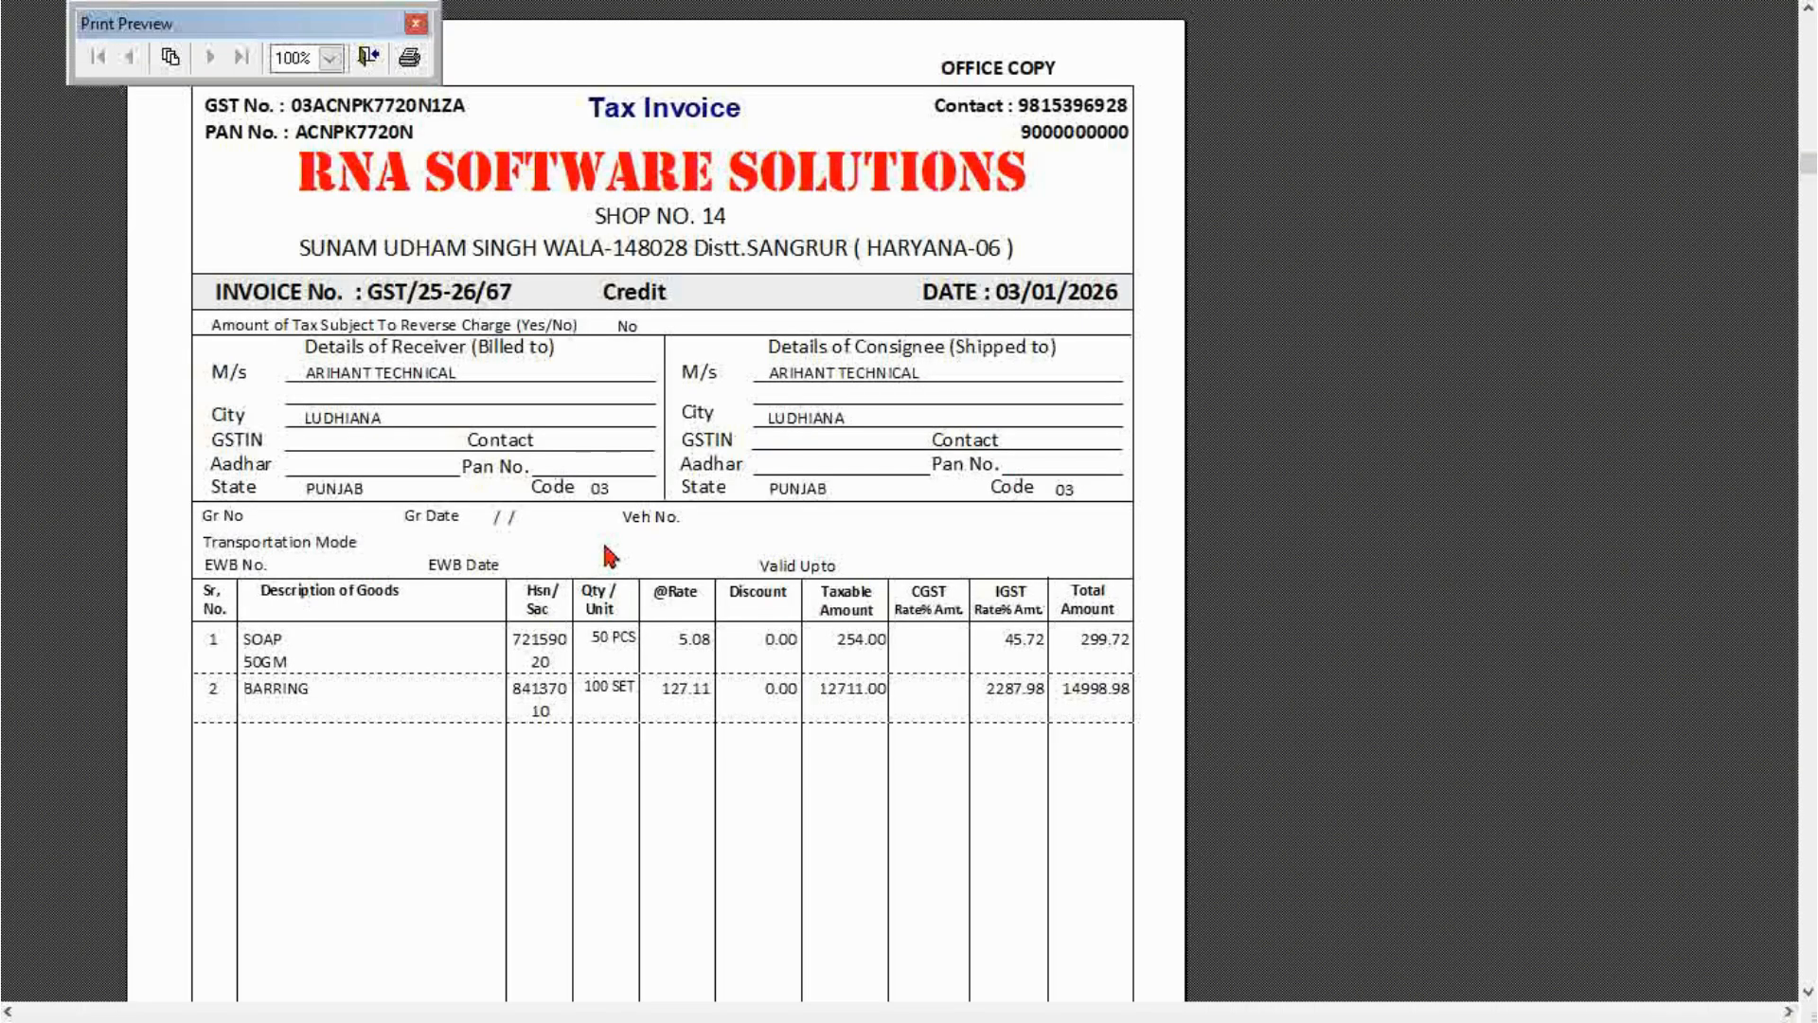
key(Escape)
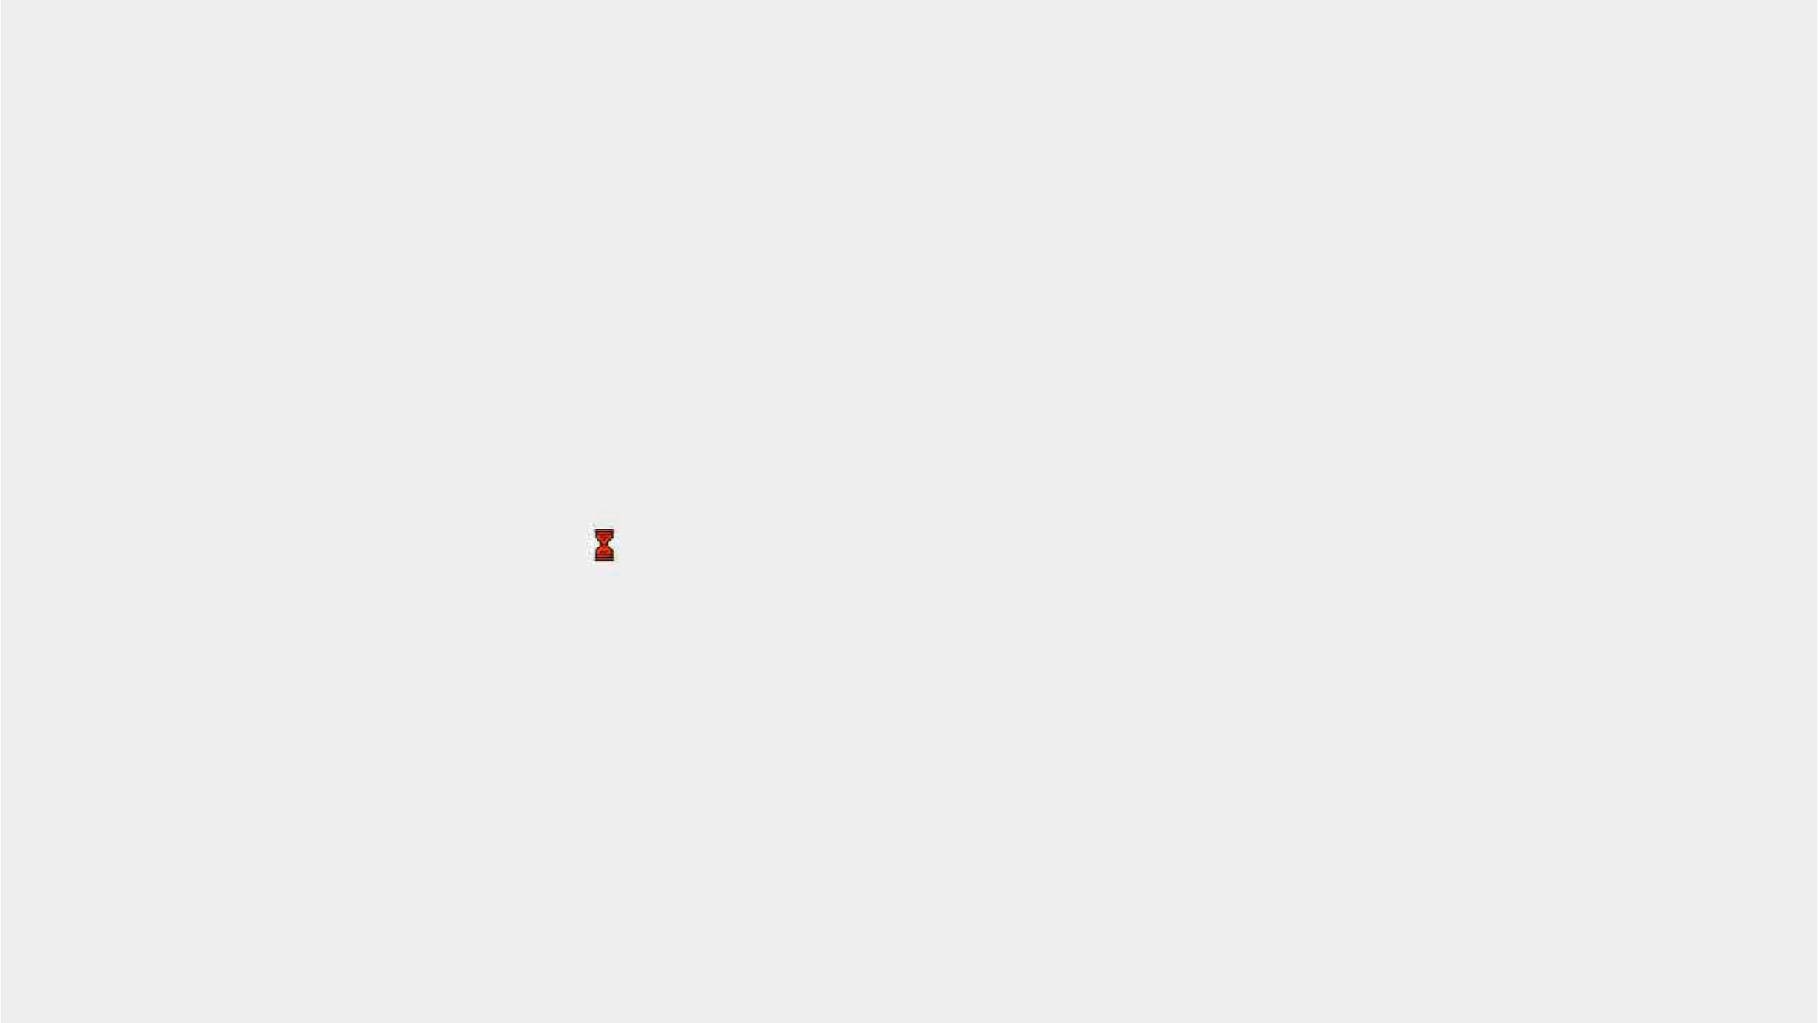
Untick ALL, tick only the Original copy, and preview it before closing the preview.
key(Escape)
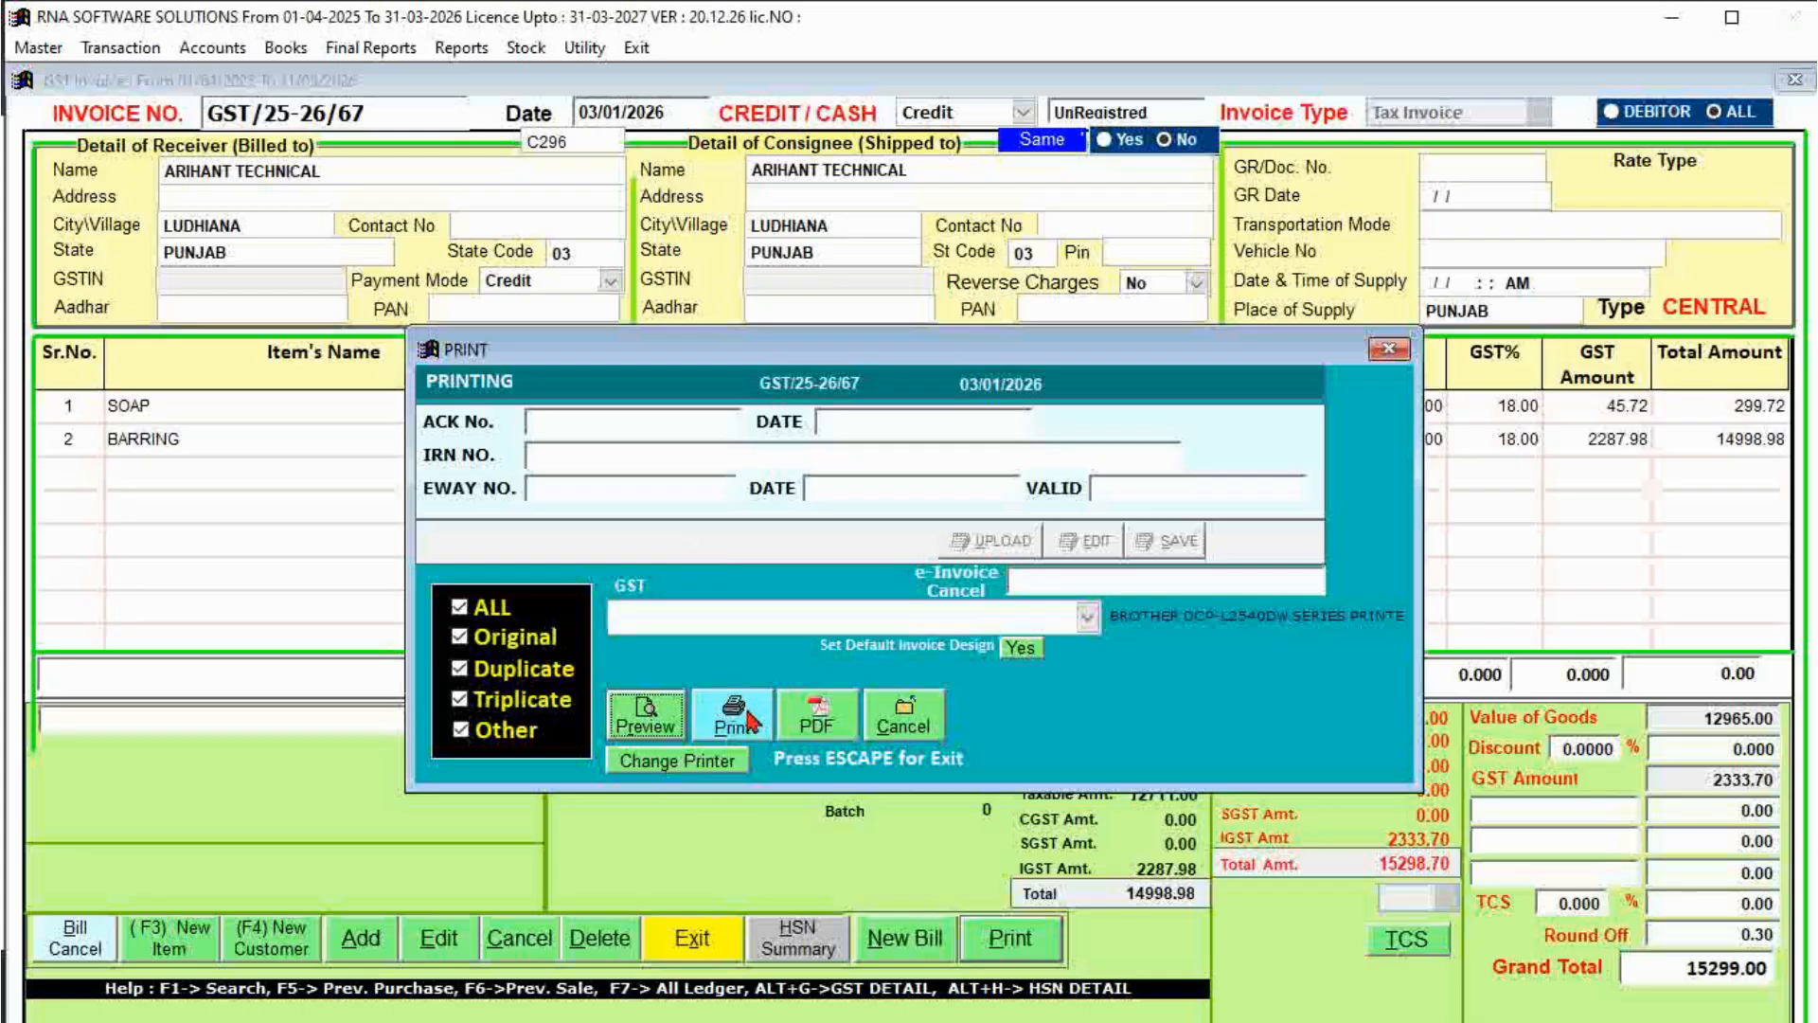
click(500, 611)
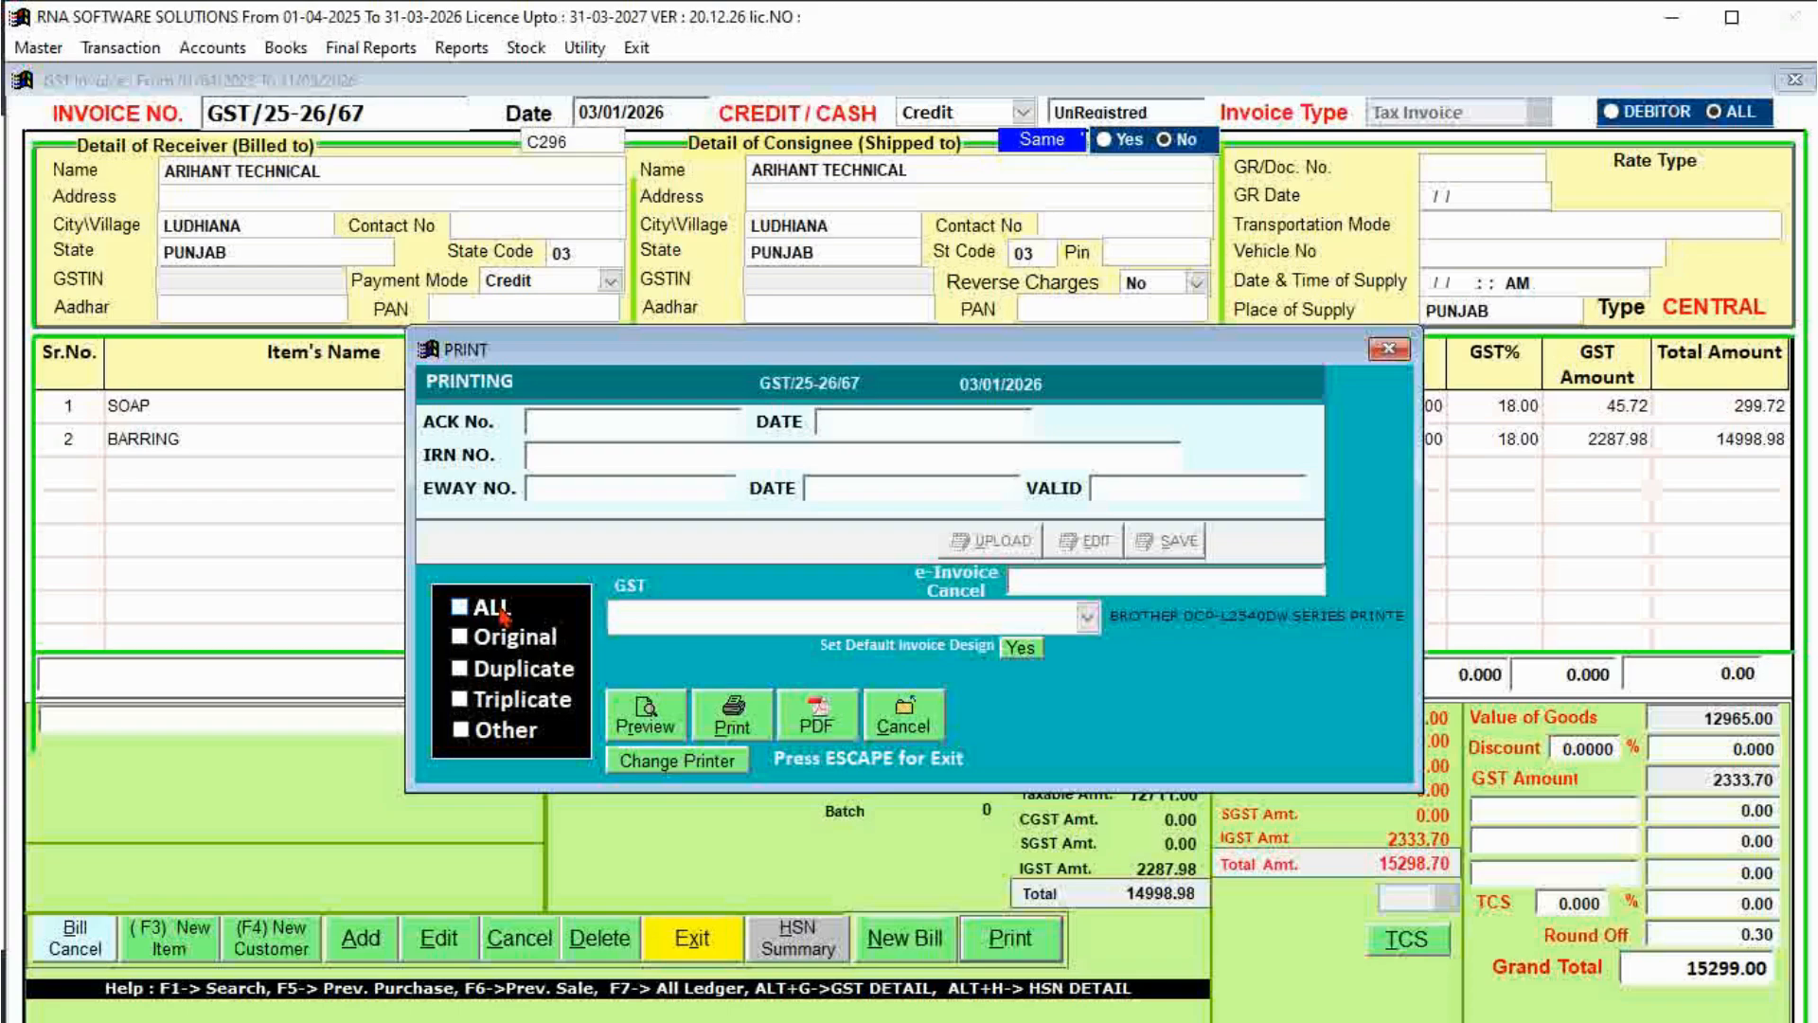
click(494, 644)
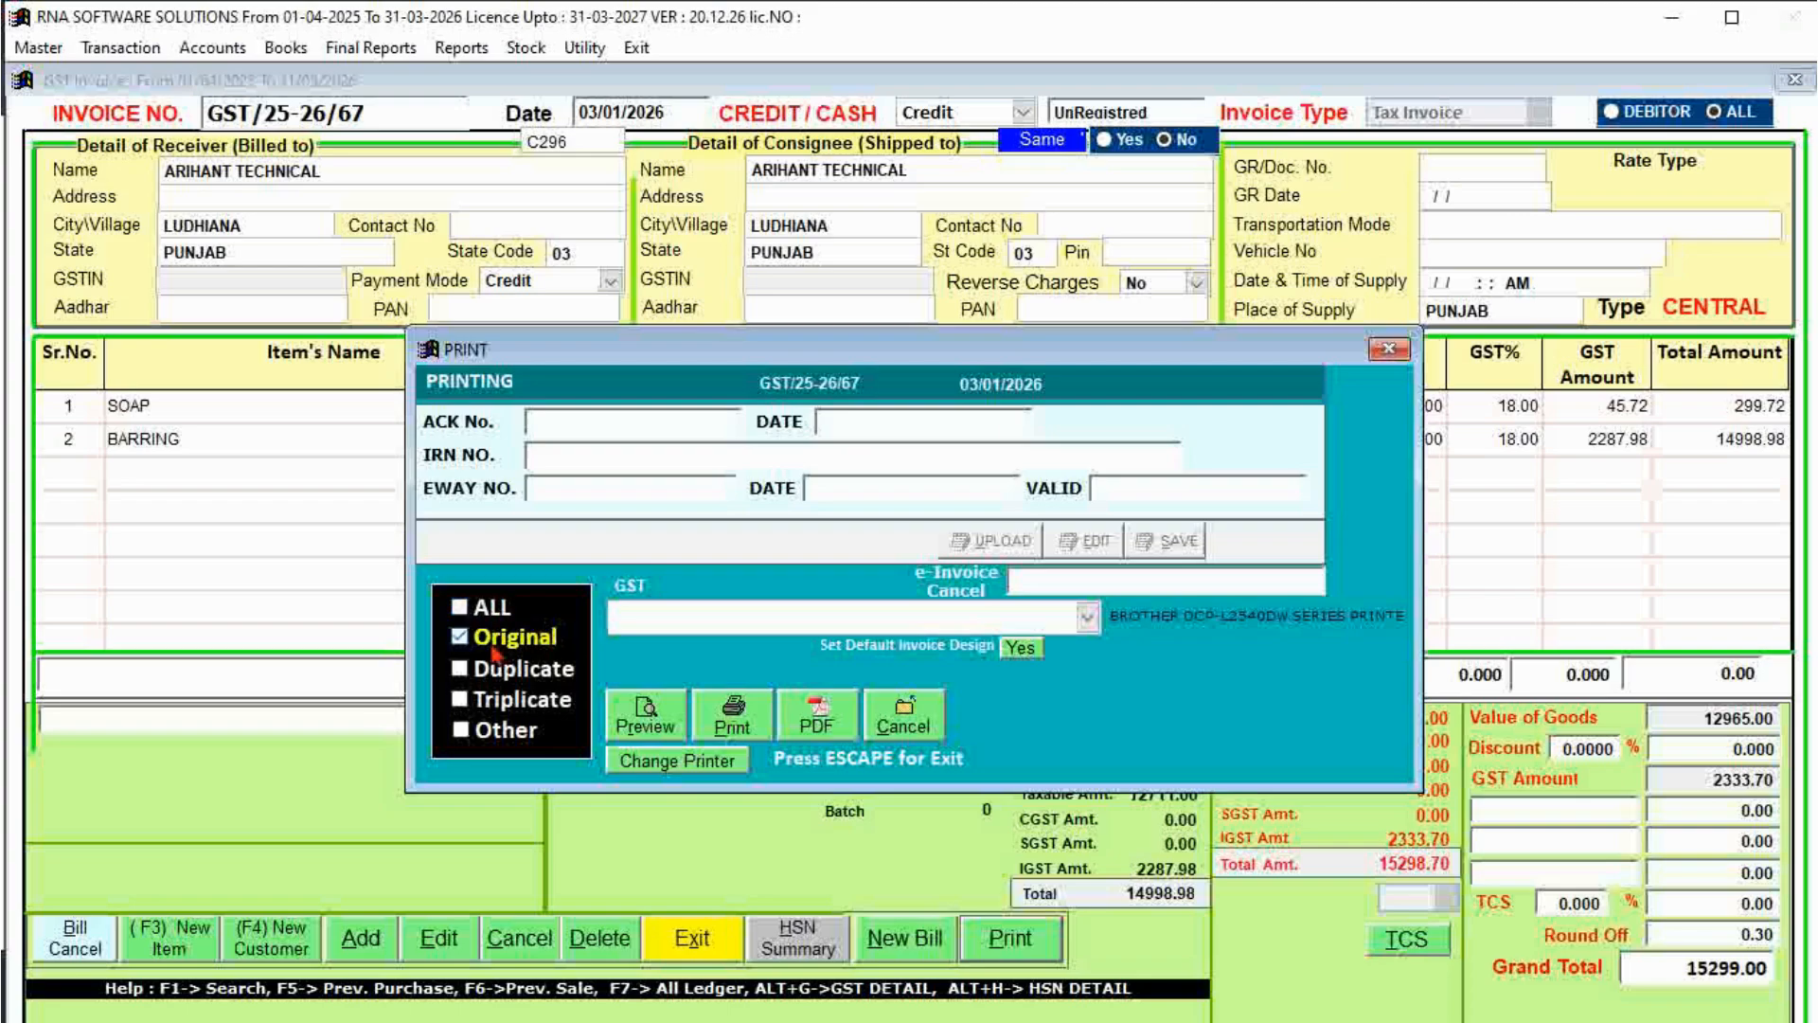
click(644, 722)
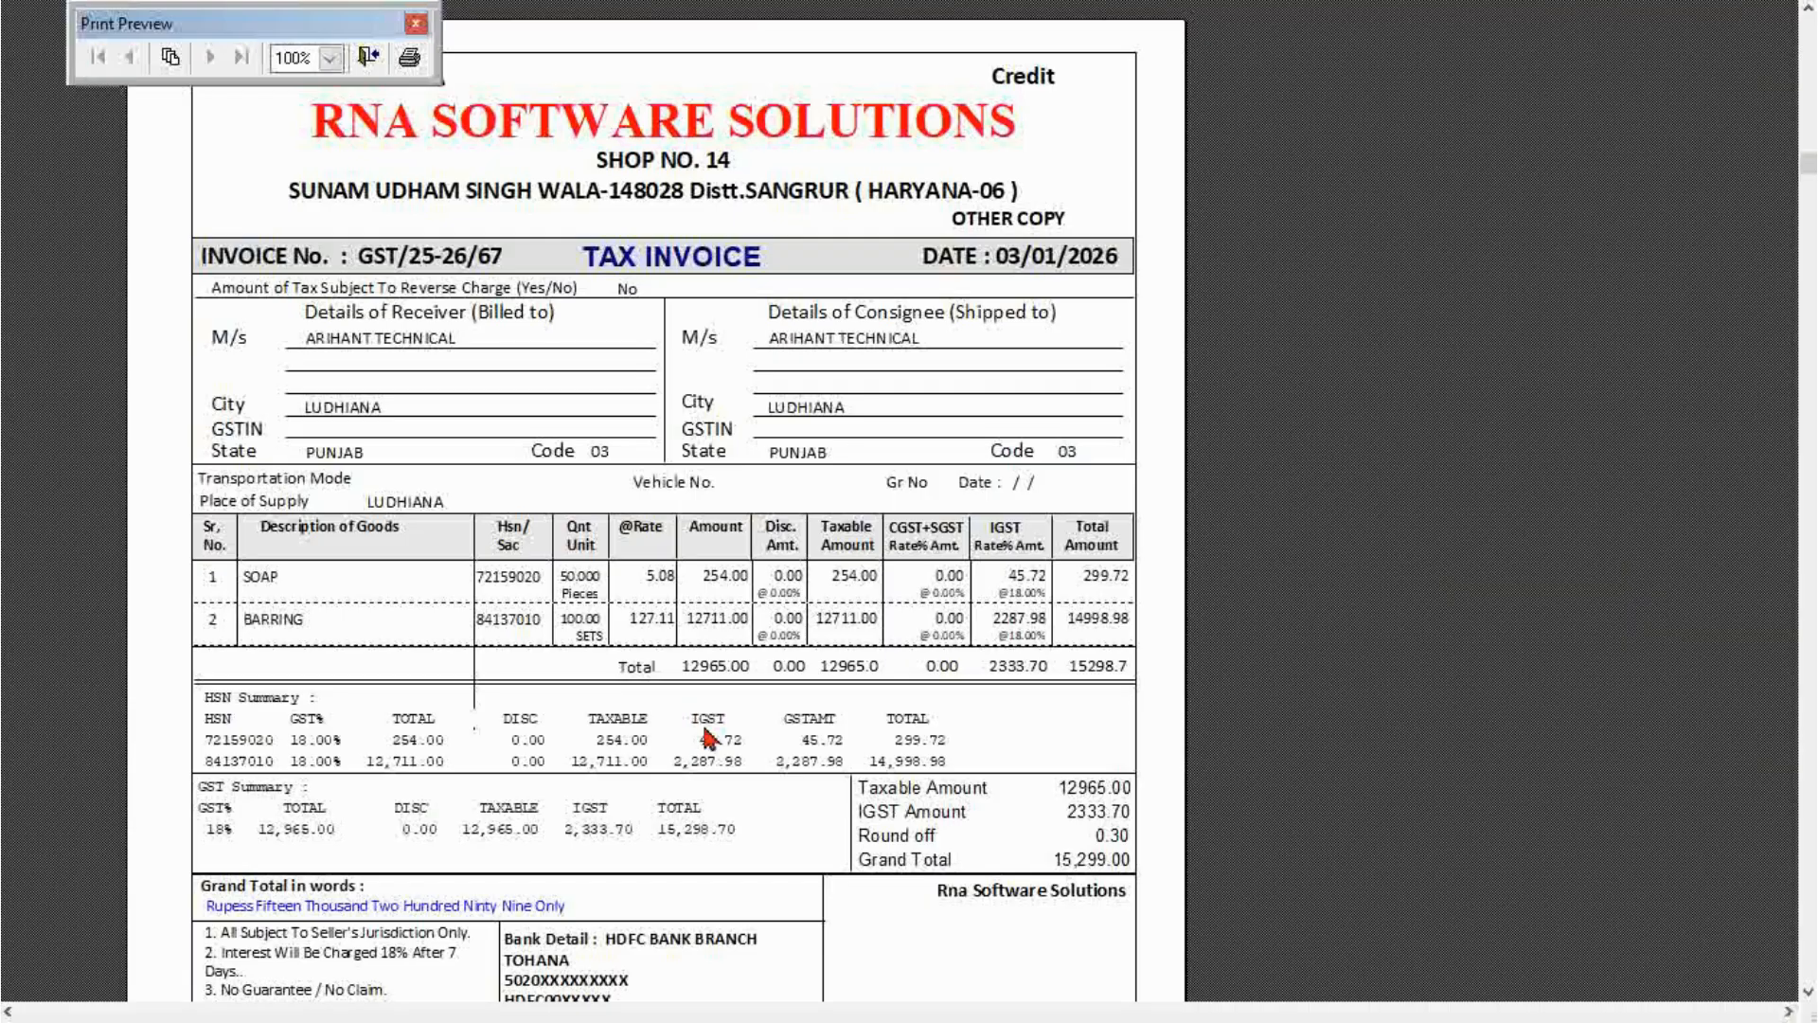
key(Escape)
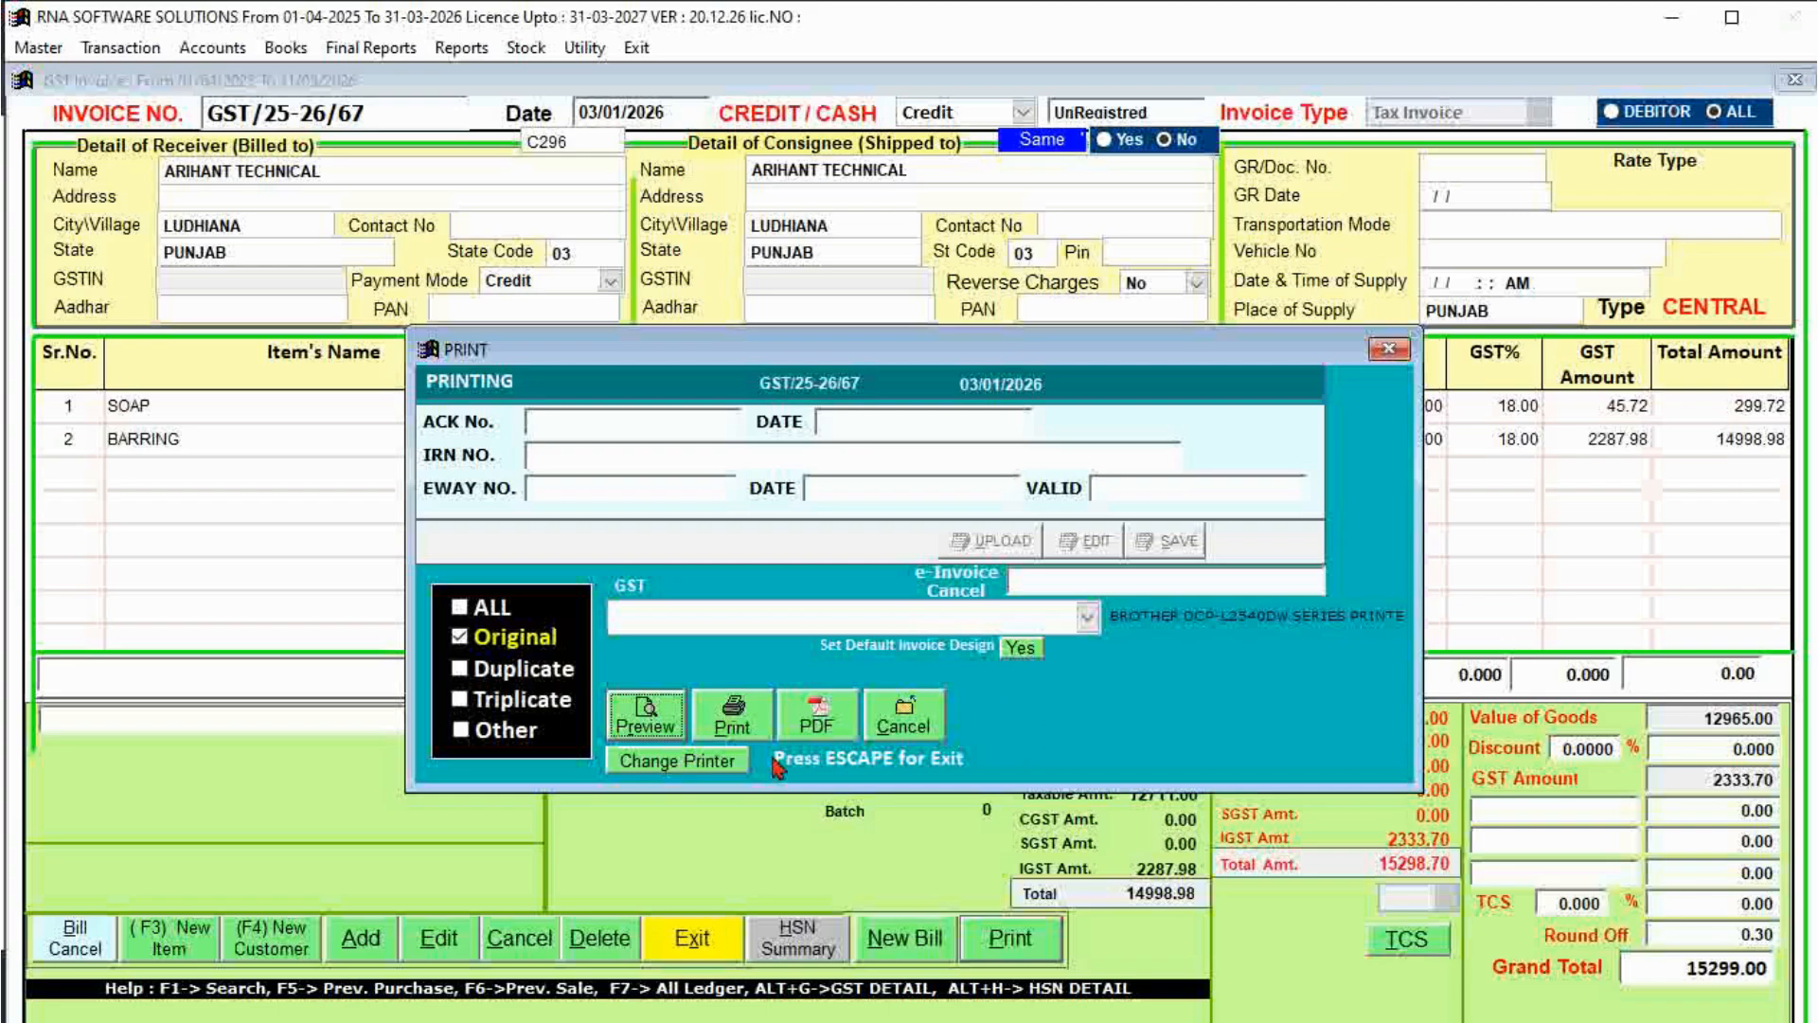
Check the printer setup, keep Brother DCP-L2540DW series, and cancel without changes.
click(678, 763)
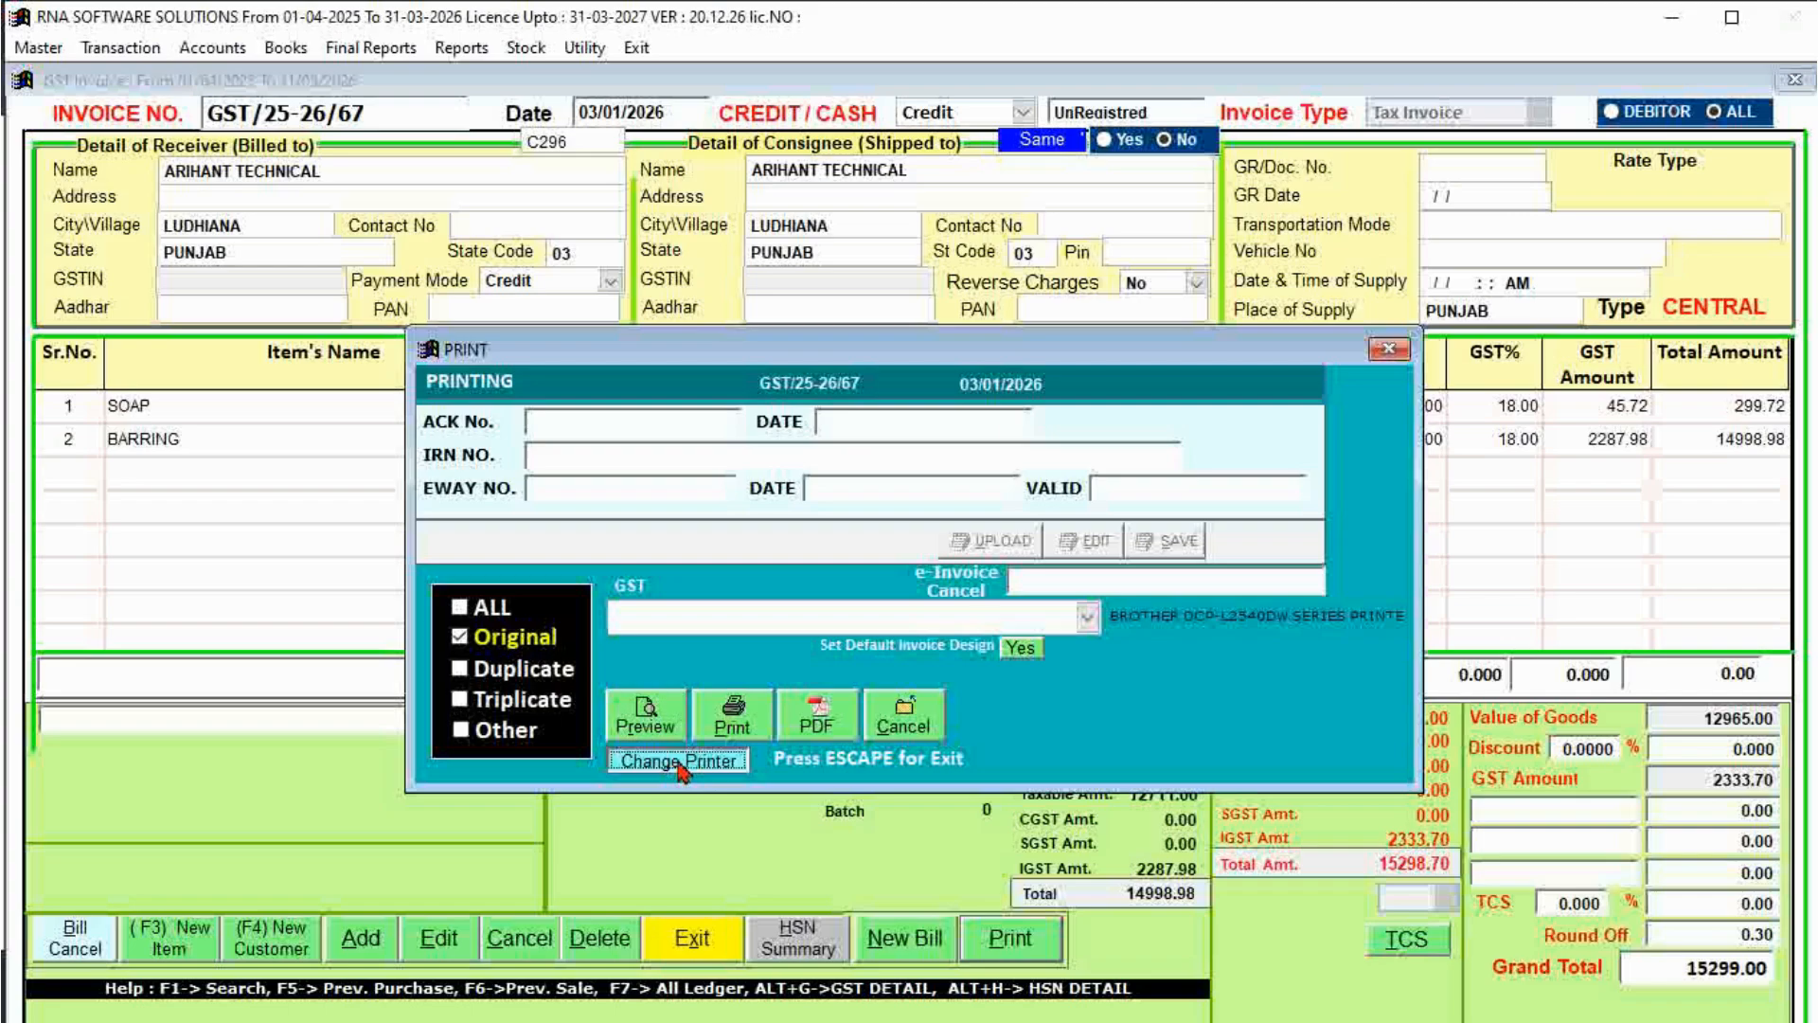
click(442, 218)
click(435, 247)
click(346, 219)
click(345, 224)
click(350, 227)
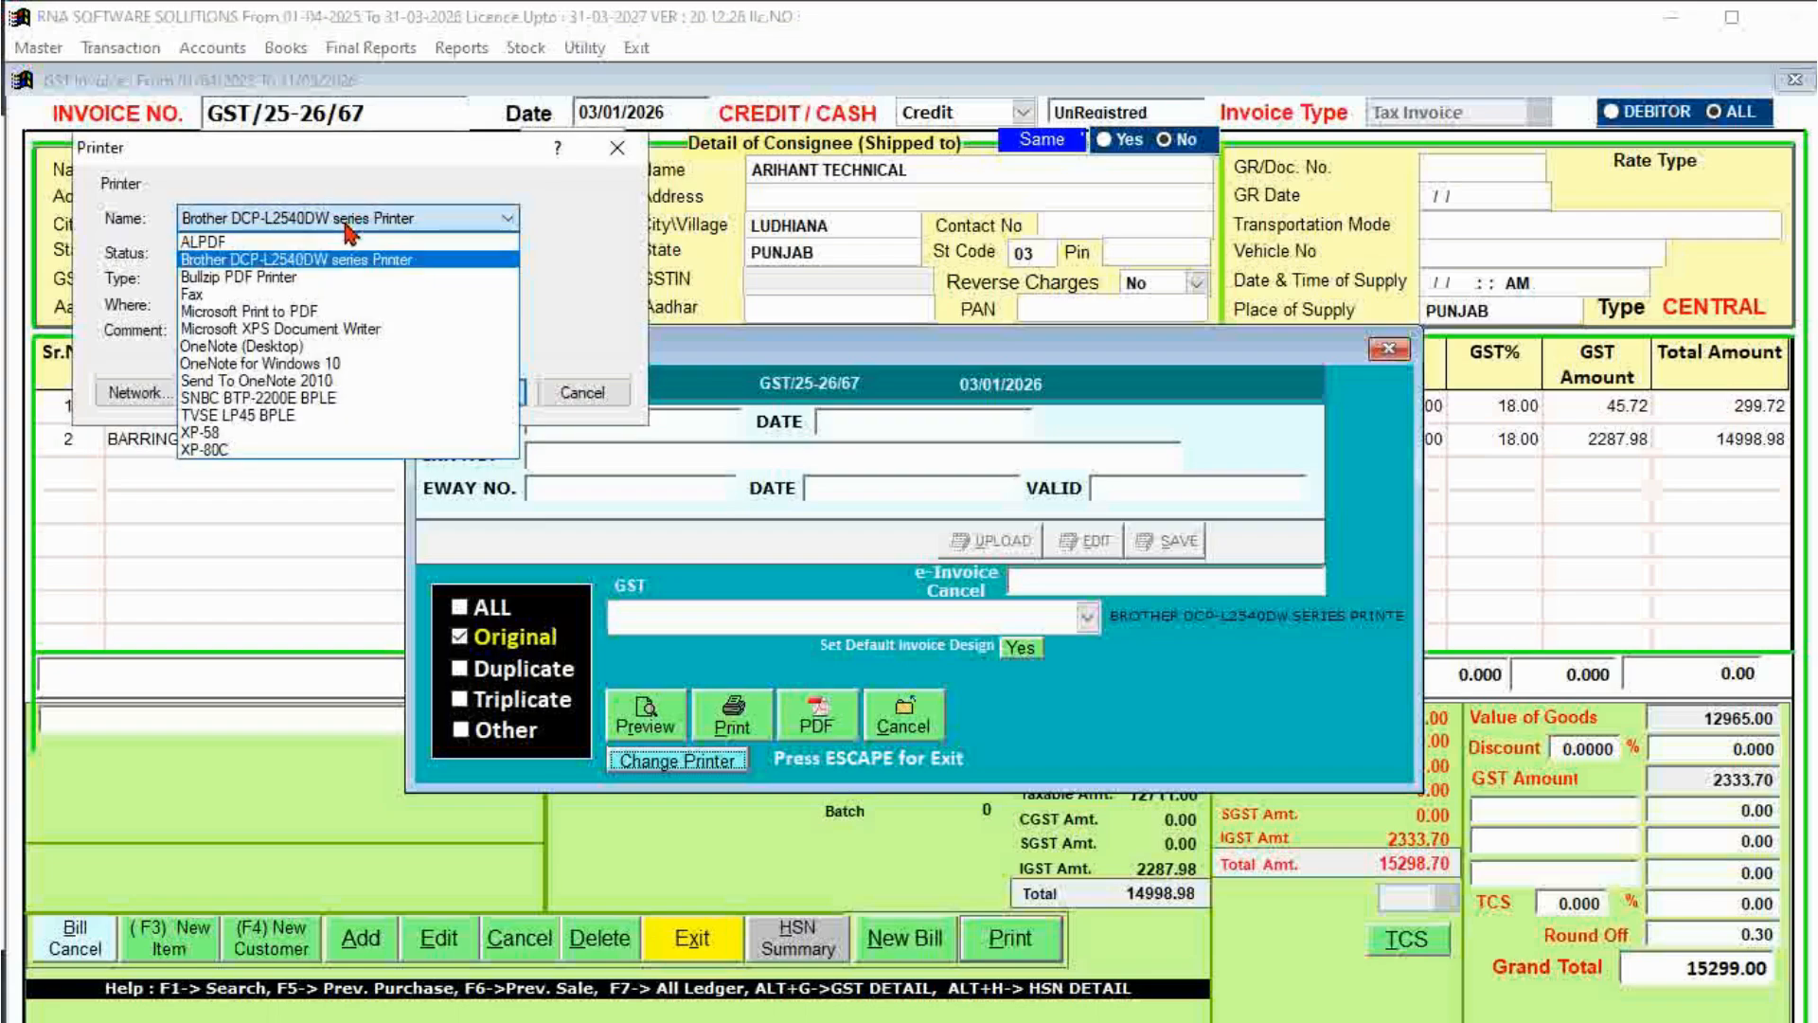
click(614, 268)
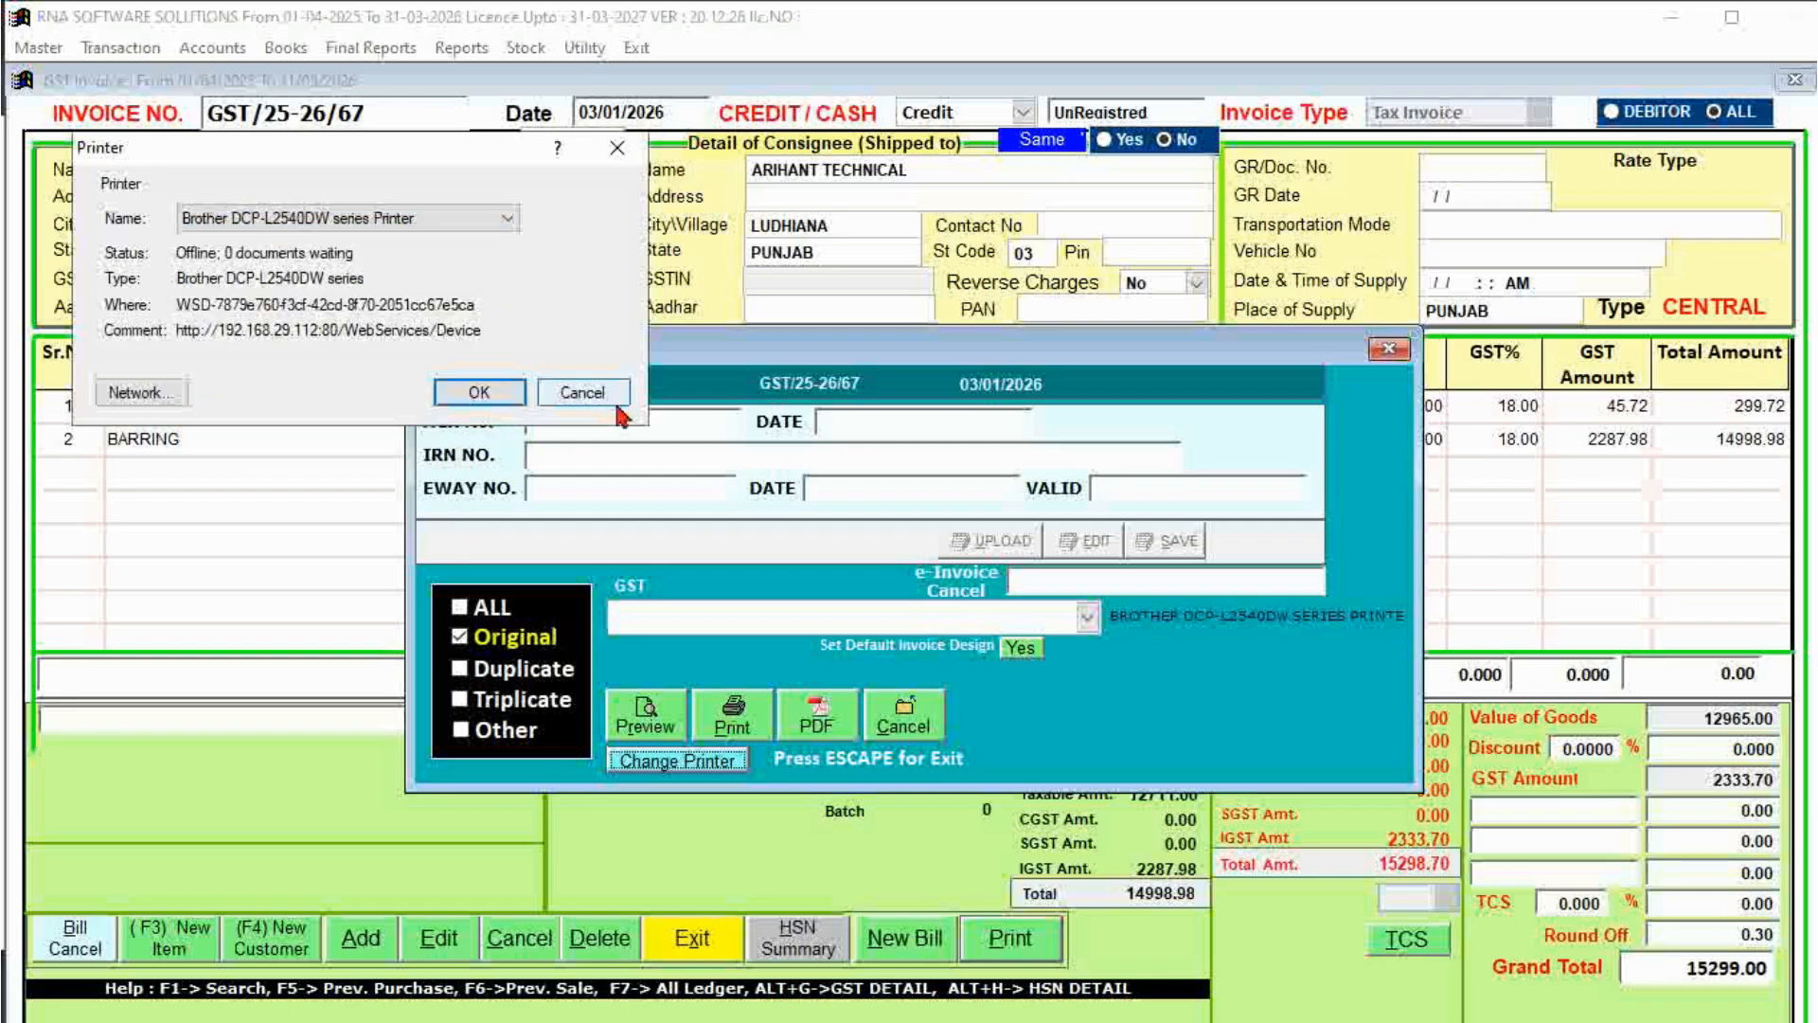
click(615, 397)
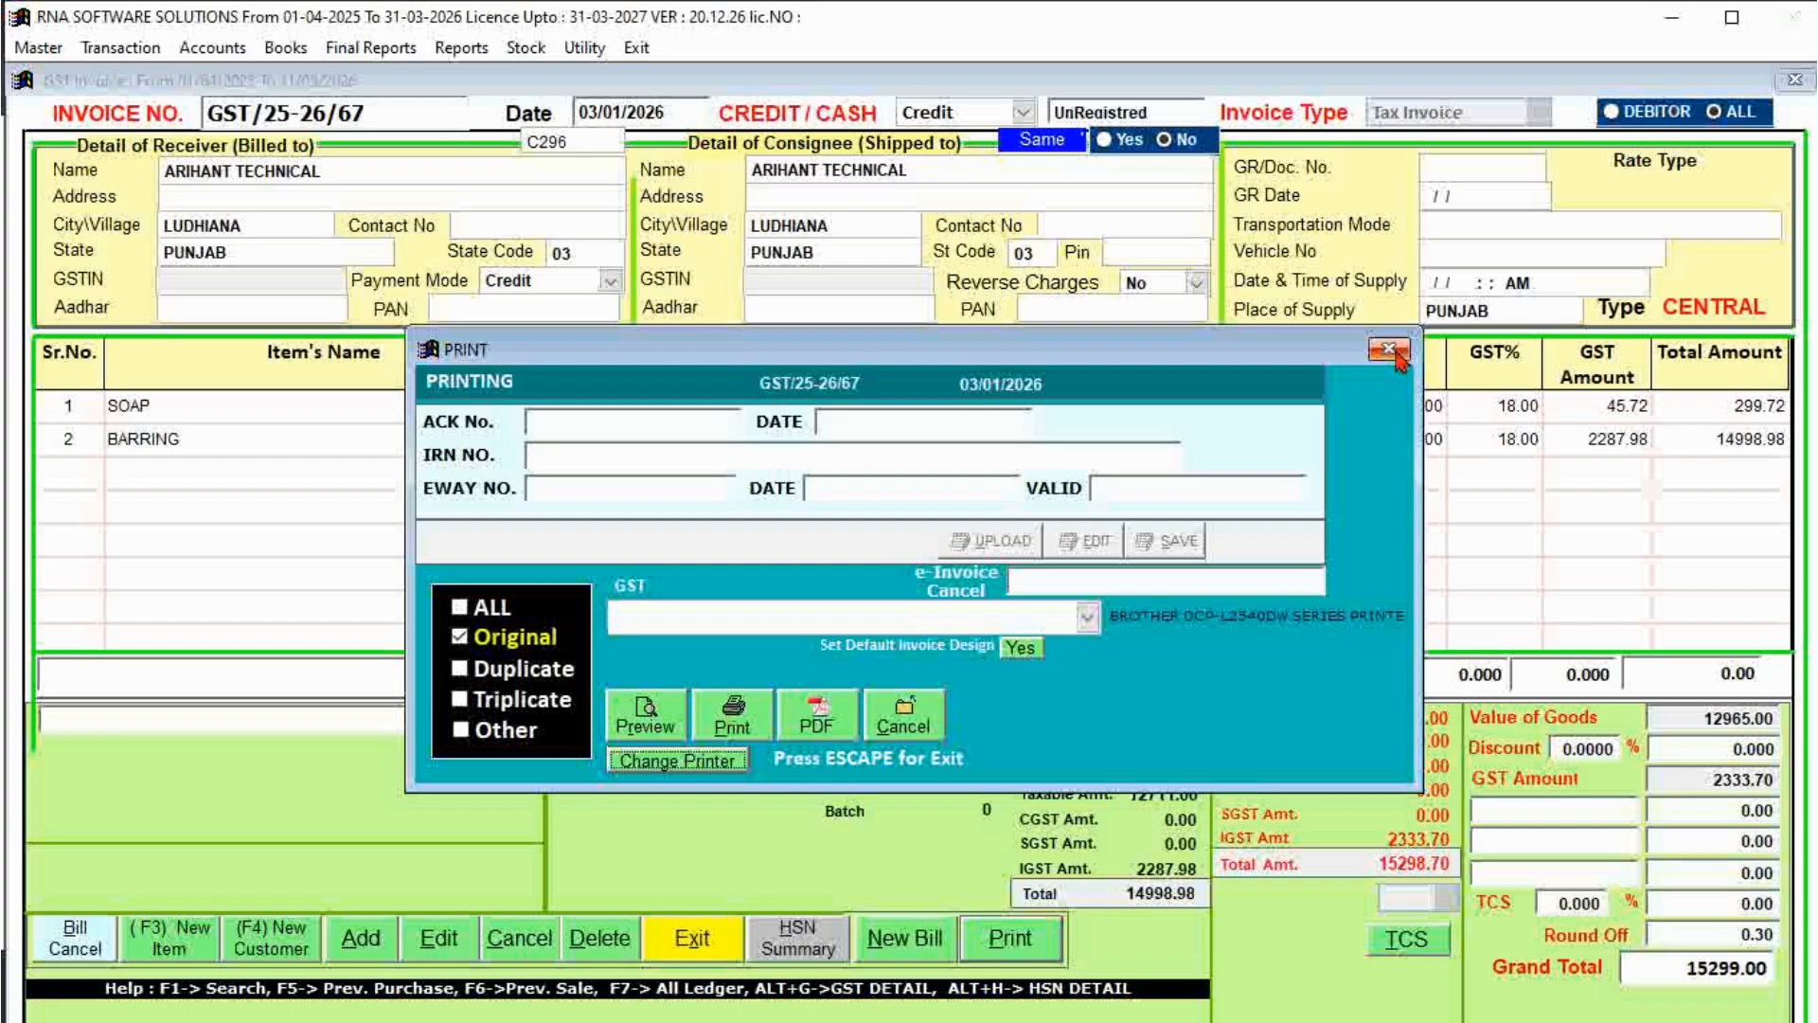
Start new invoice GST/25-26/68 billed to BARETA BOARING STORE.
click(900, 729)
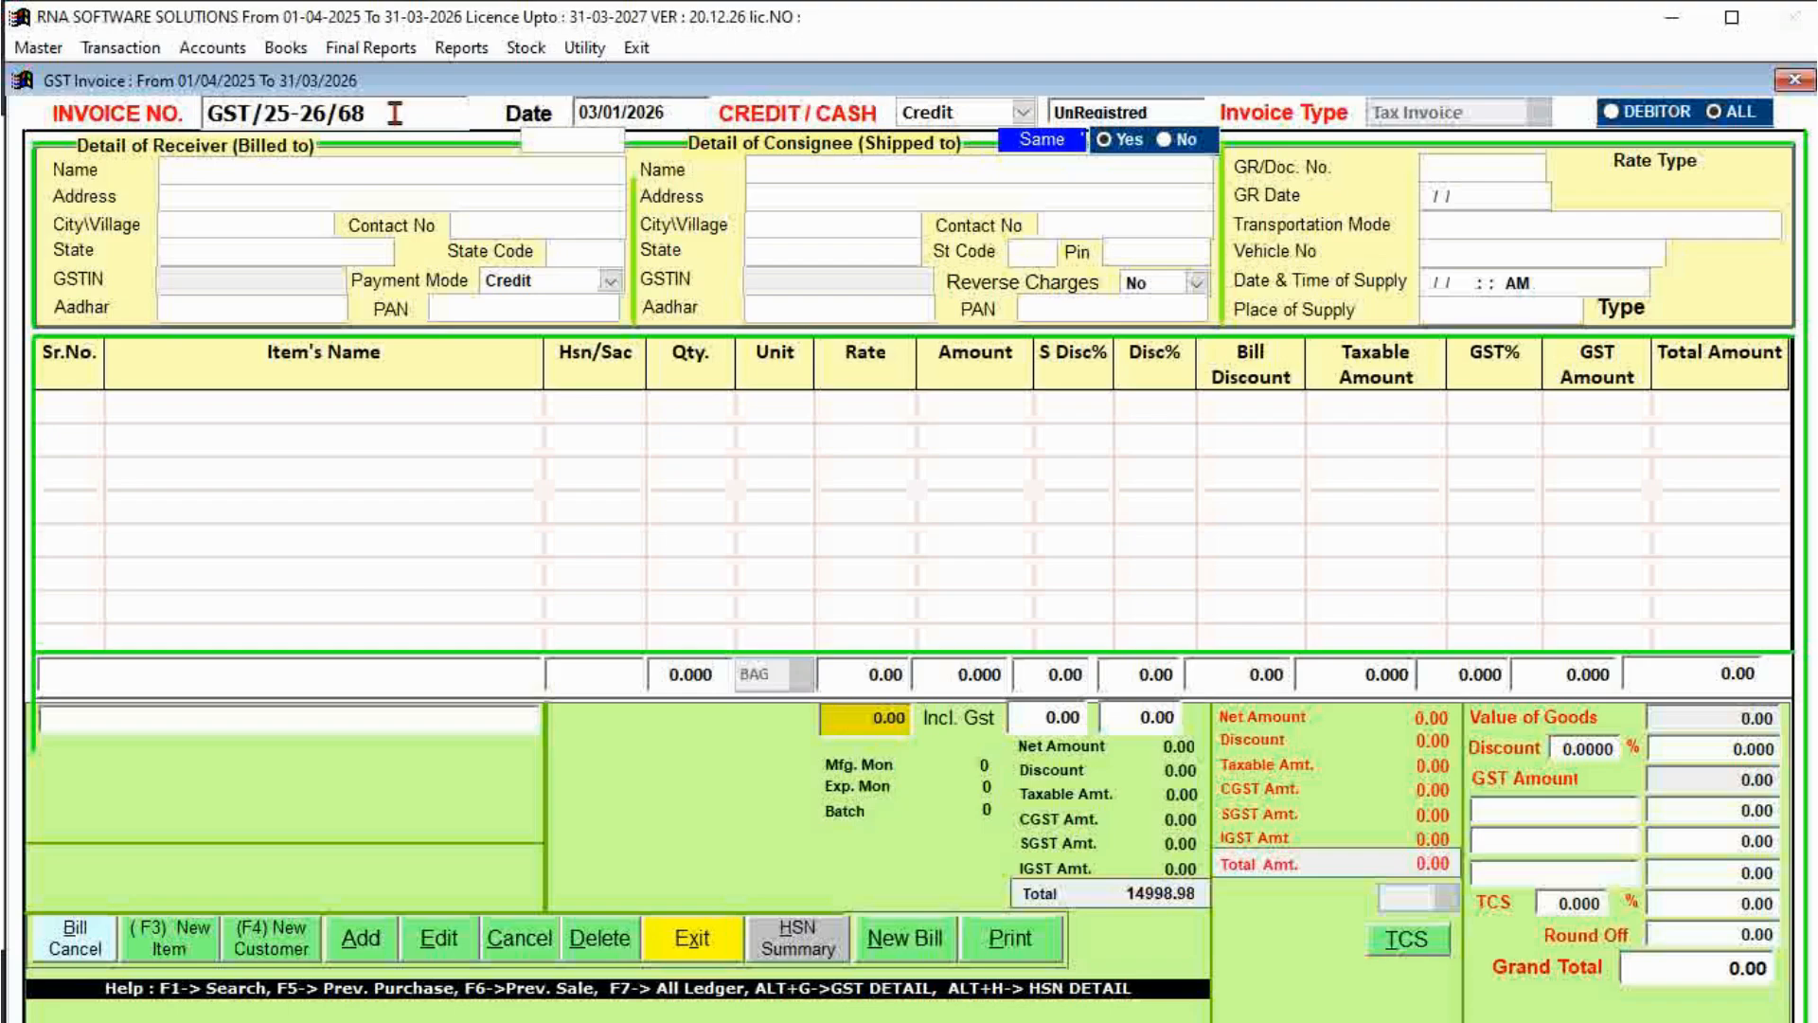
double_click(394, 114)
click(394, 113)
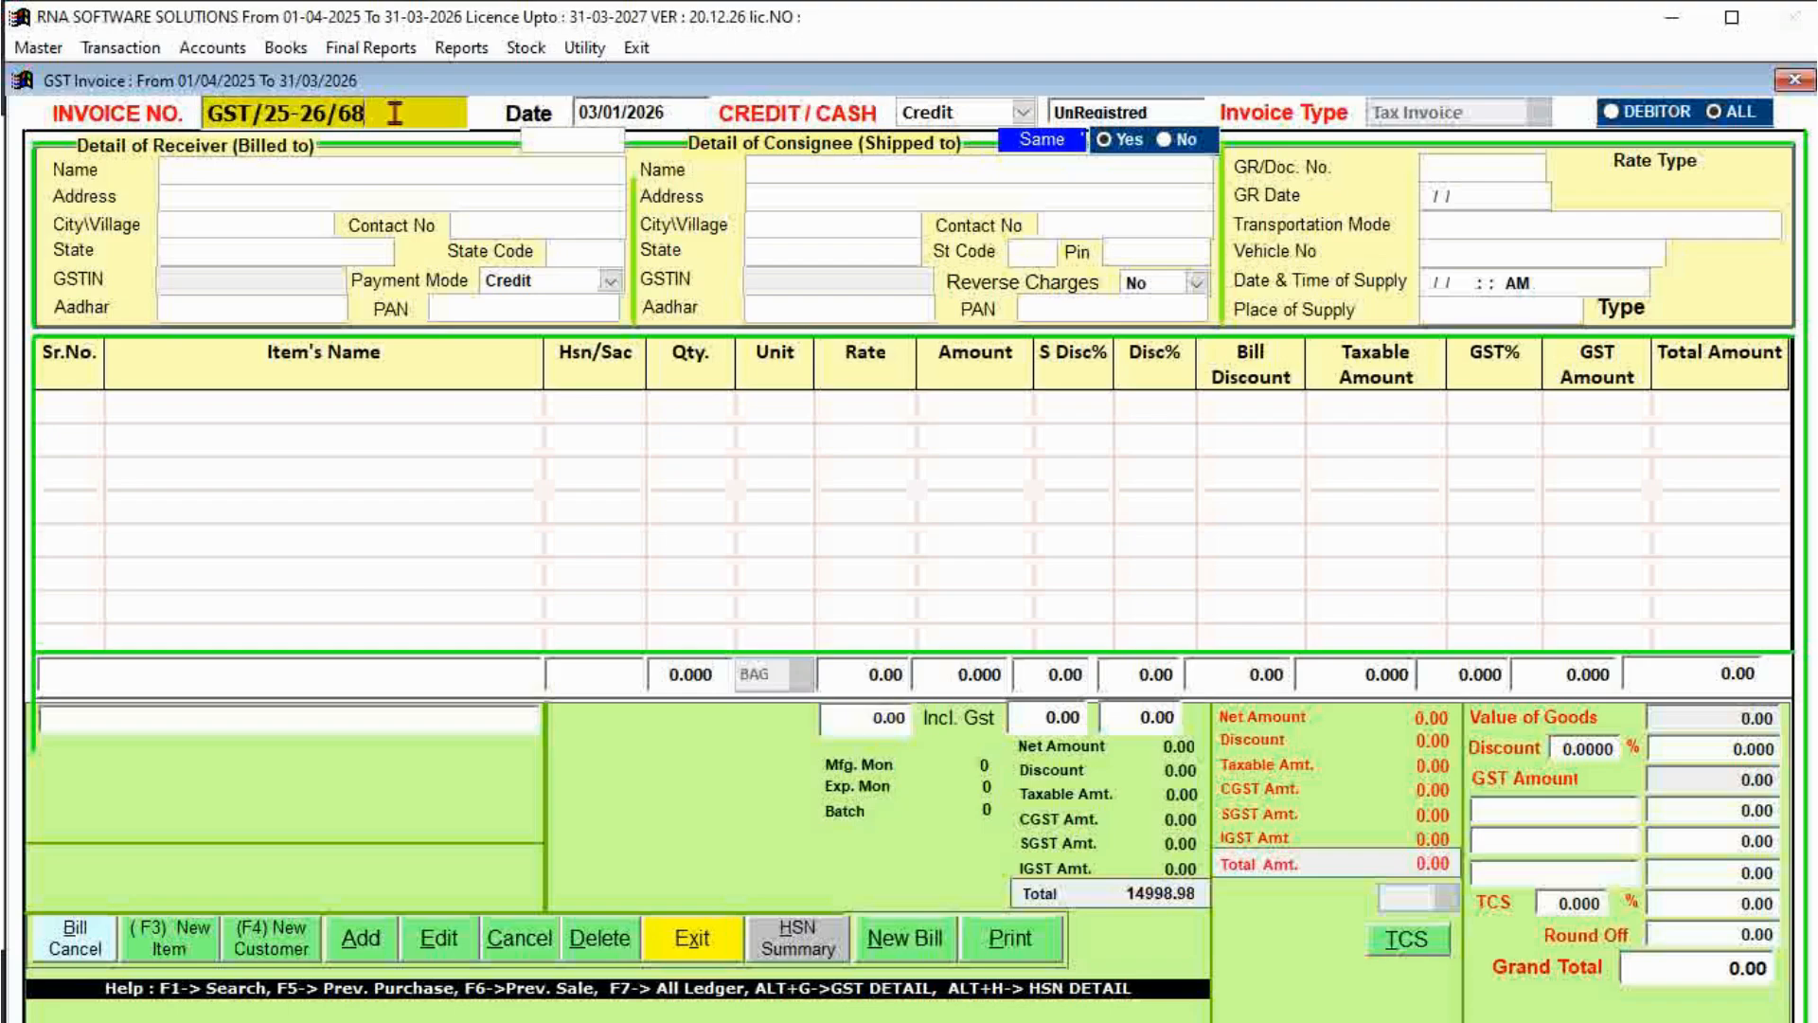
key(Return)
key(Return)
key(Return)
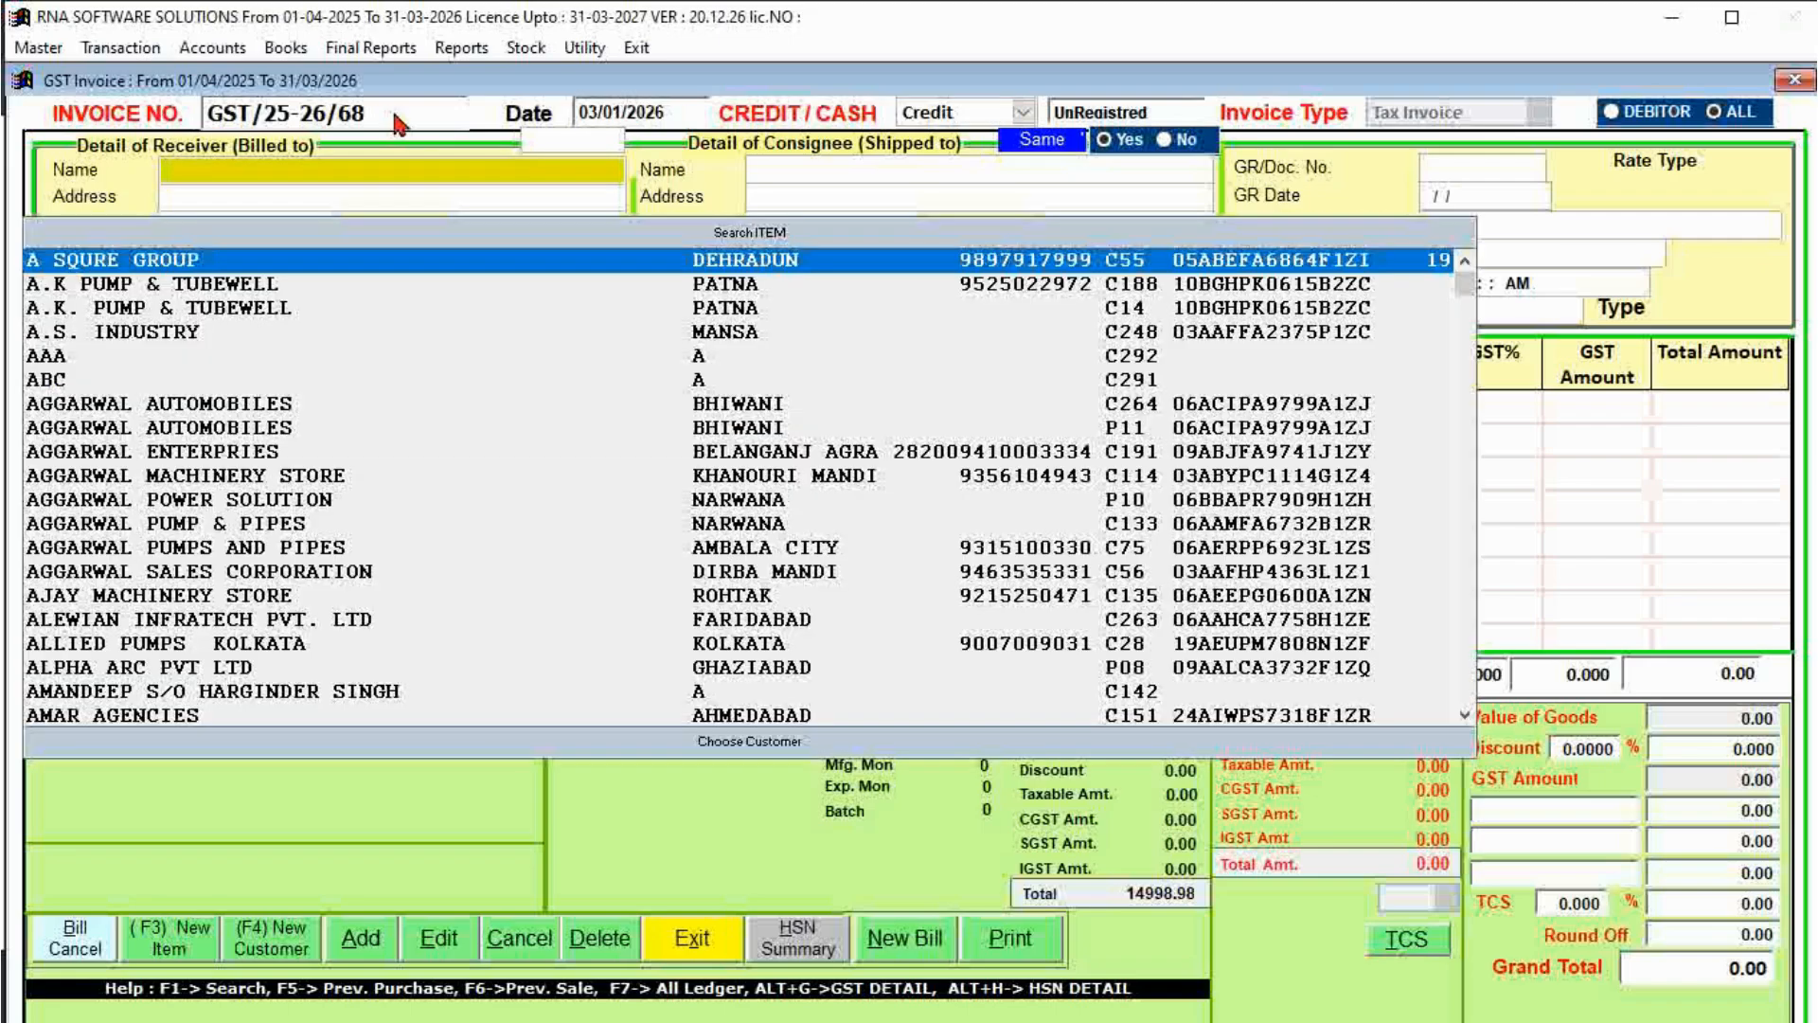
key(Down)
key(Down)
key(Down)
key(Down)
key(Down)
key(Down)
key(Down)
key(Down)
key(Down)
key(Down)
key(Down)
key(Down)
key(Down)
key(Down)
key(Down)
key(Down)
key(Down)
key(Down)
key(Down)
key(Down)
key(Return)
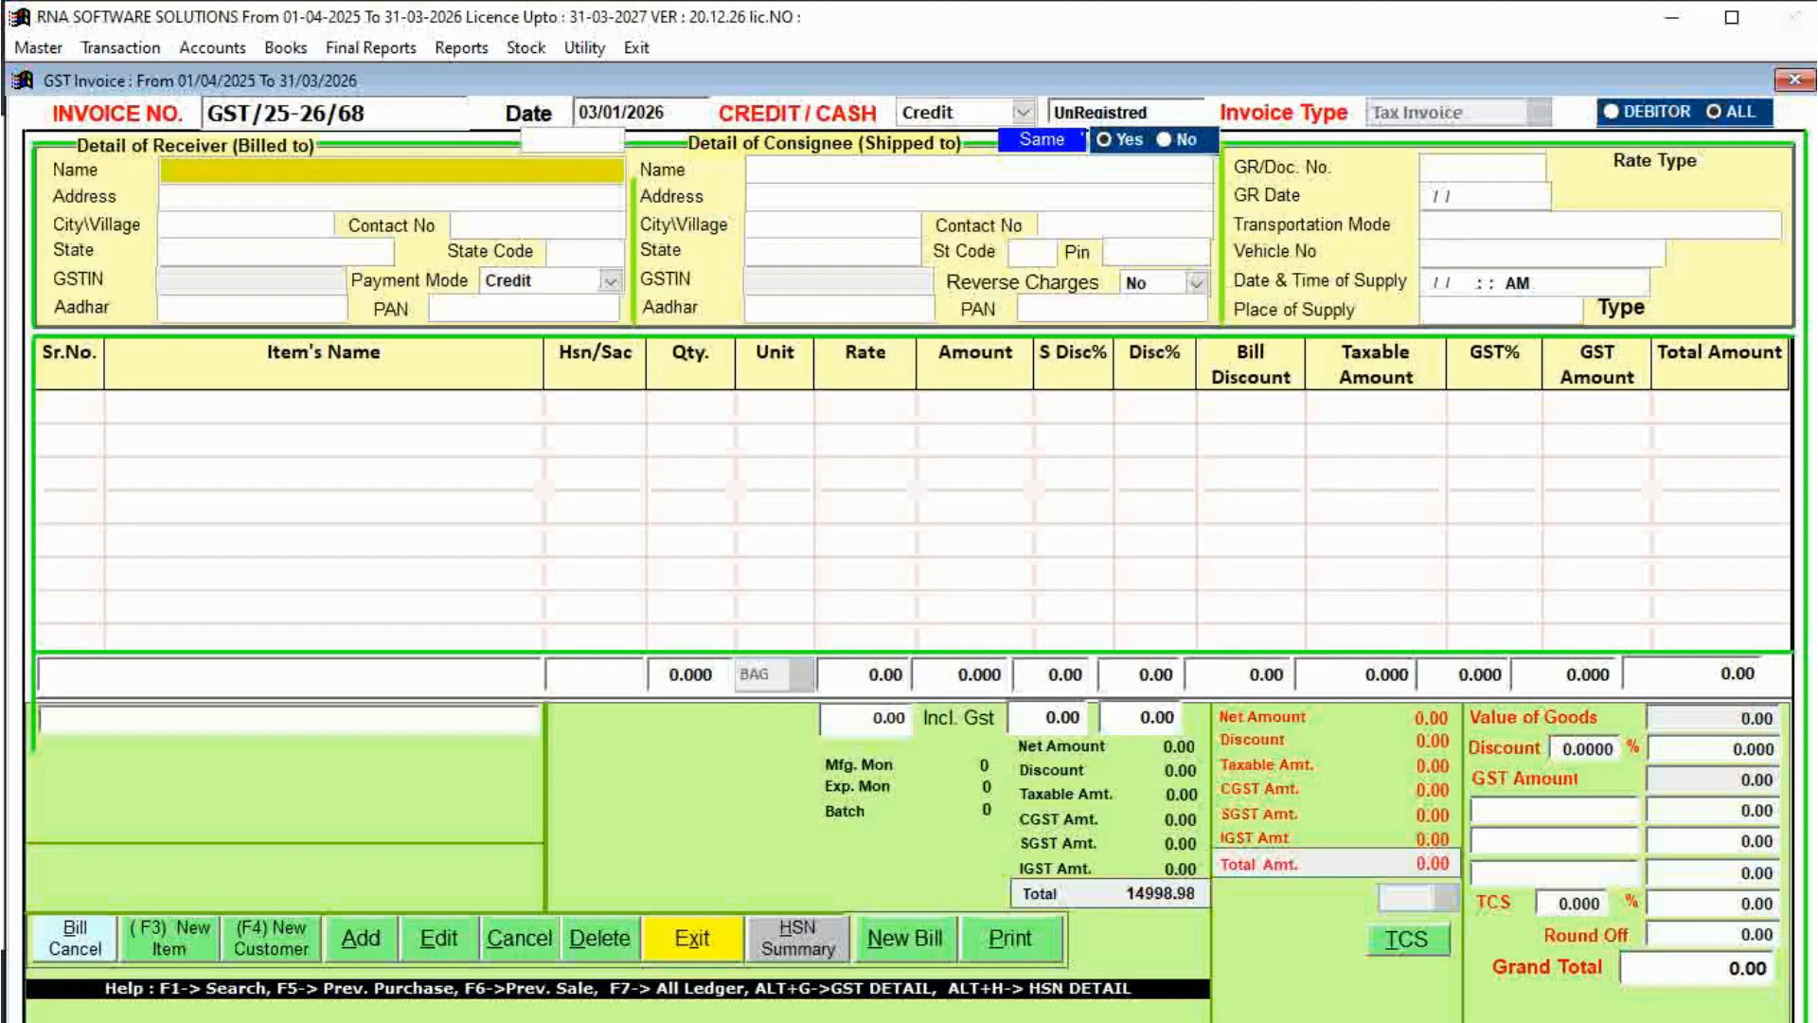
key(Return)
key(Return)
key(Return)
key(Return)
key(Return)
key(Return)
key(Return)
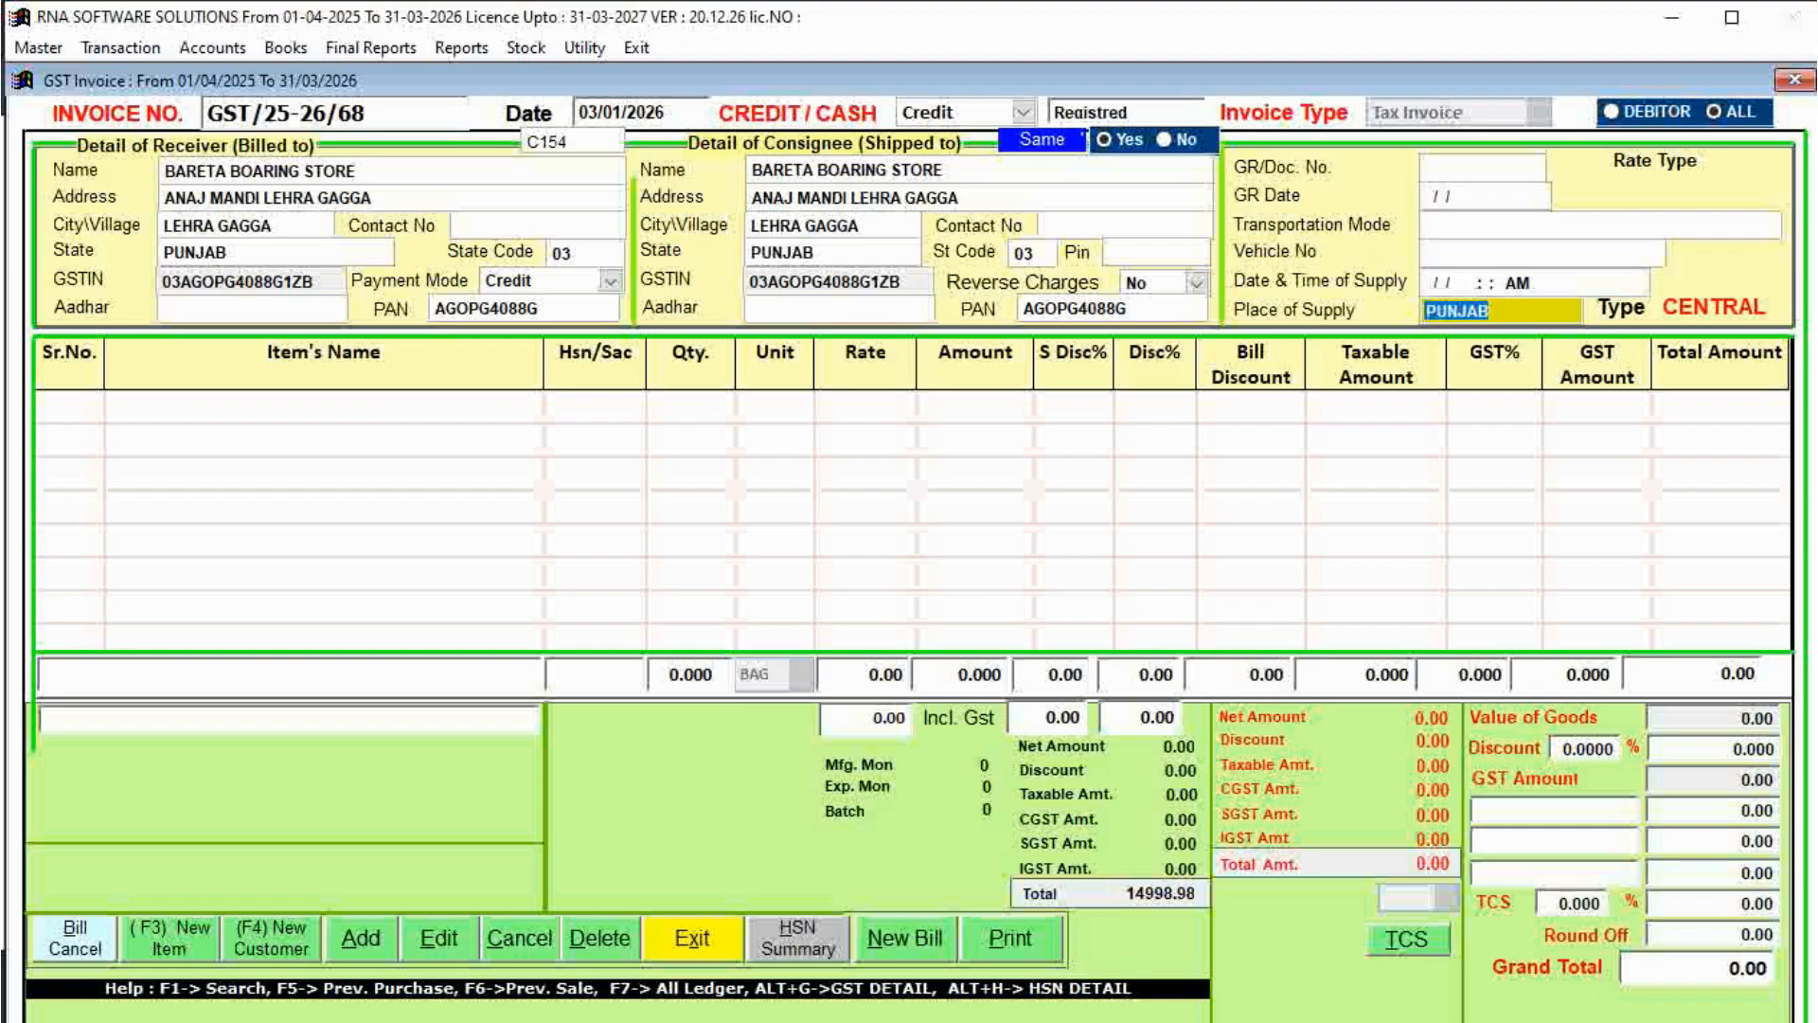
key(Return)
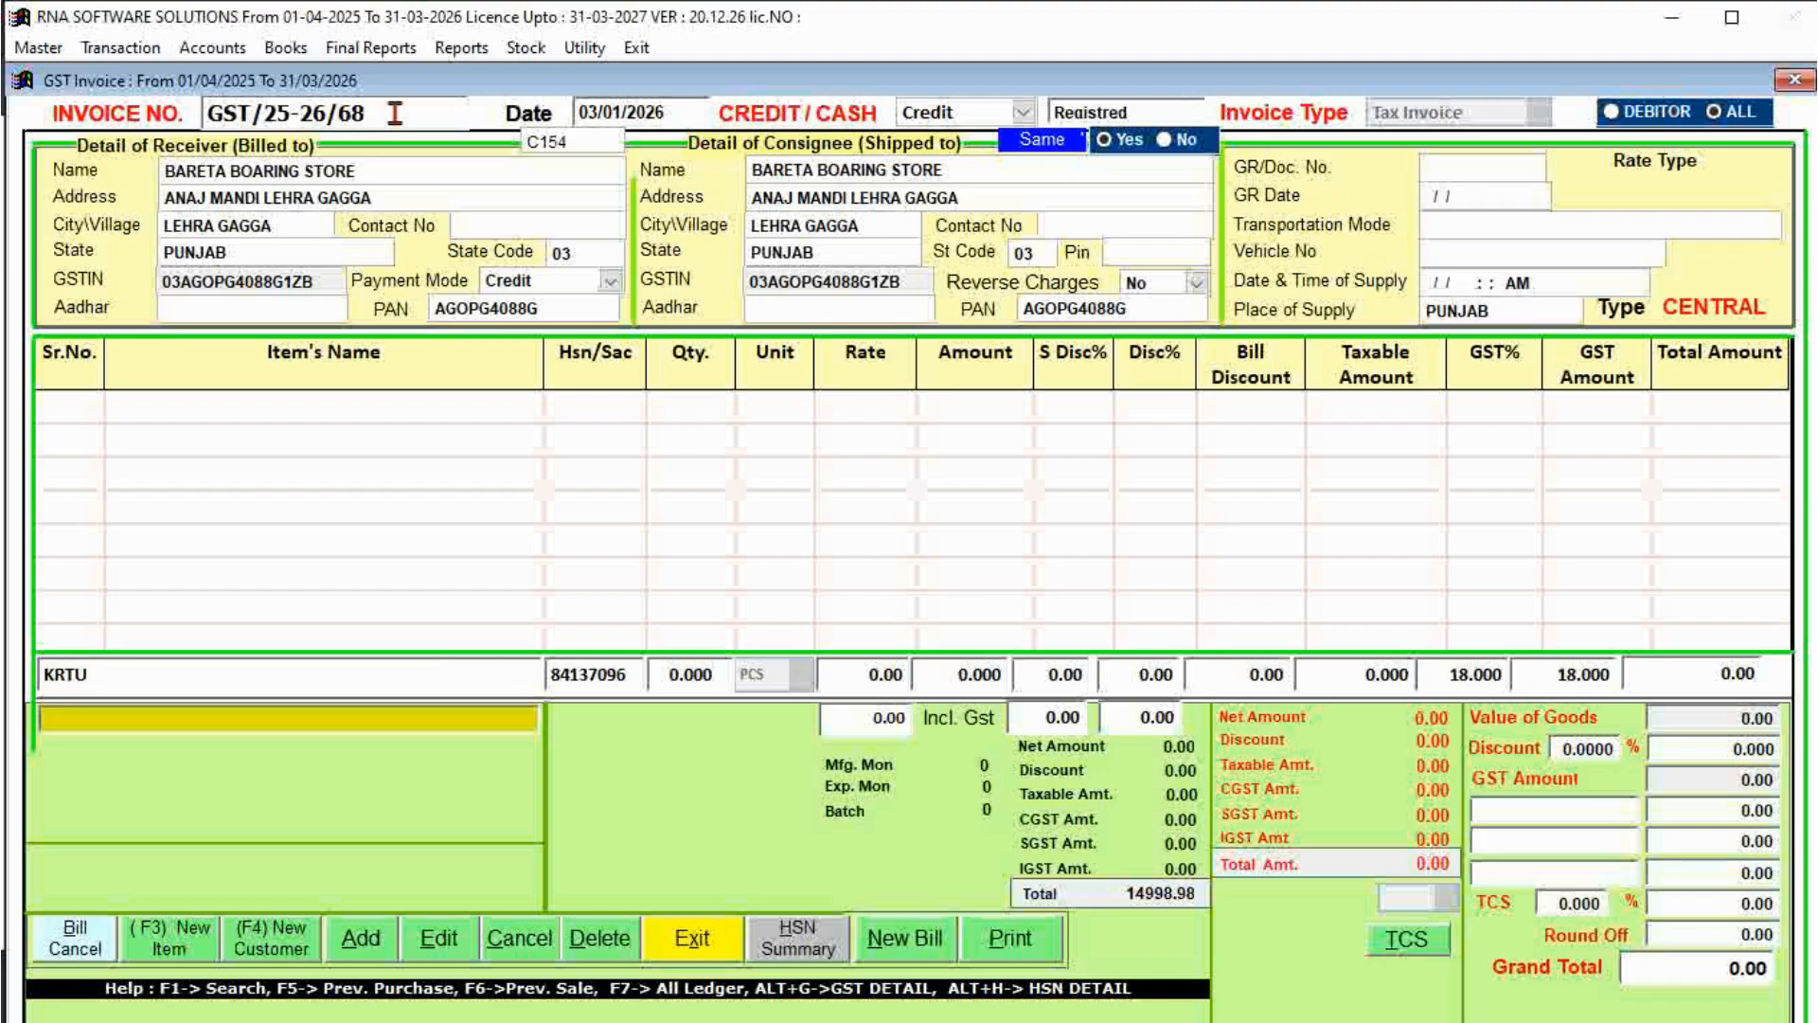
Search the item list with 'C' and pick JAIN SOLAR WH SYSTEM.
key(Up)
text(C)
key(Return)
key(Down)
key(Down)
key(Down)
key(Down)
key(Down)
key(Down)
key(Down)
key(Down)
key(Down)
key(Down)
key(Down)
key(Down)
key(Down)
key(Down)
key(Down)
key(Down)
key(Down)
key(Down)
key(Down)
key(Down)
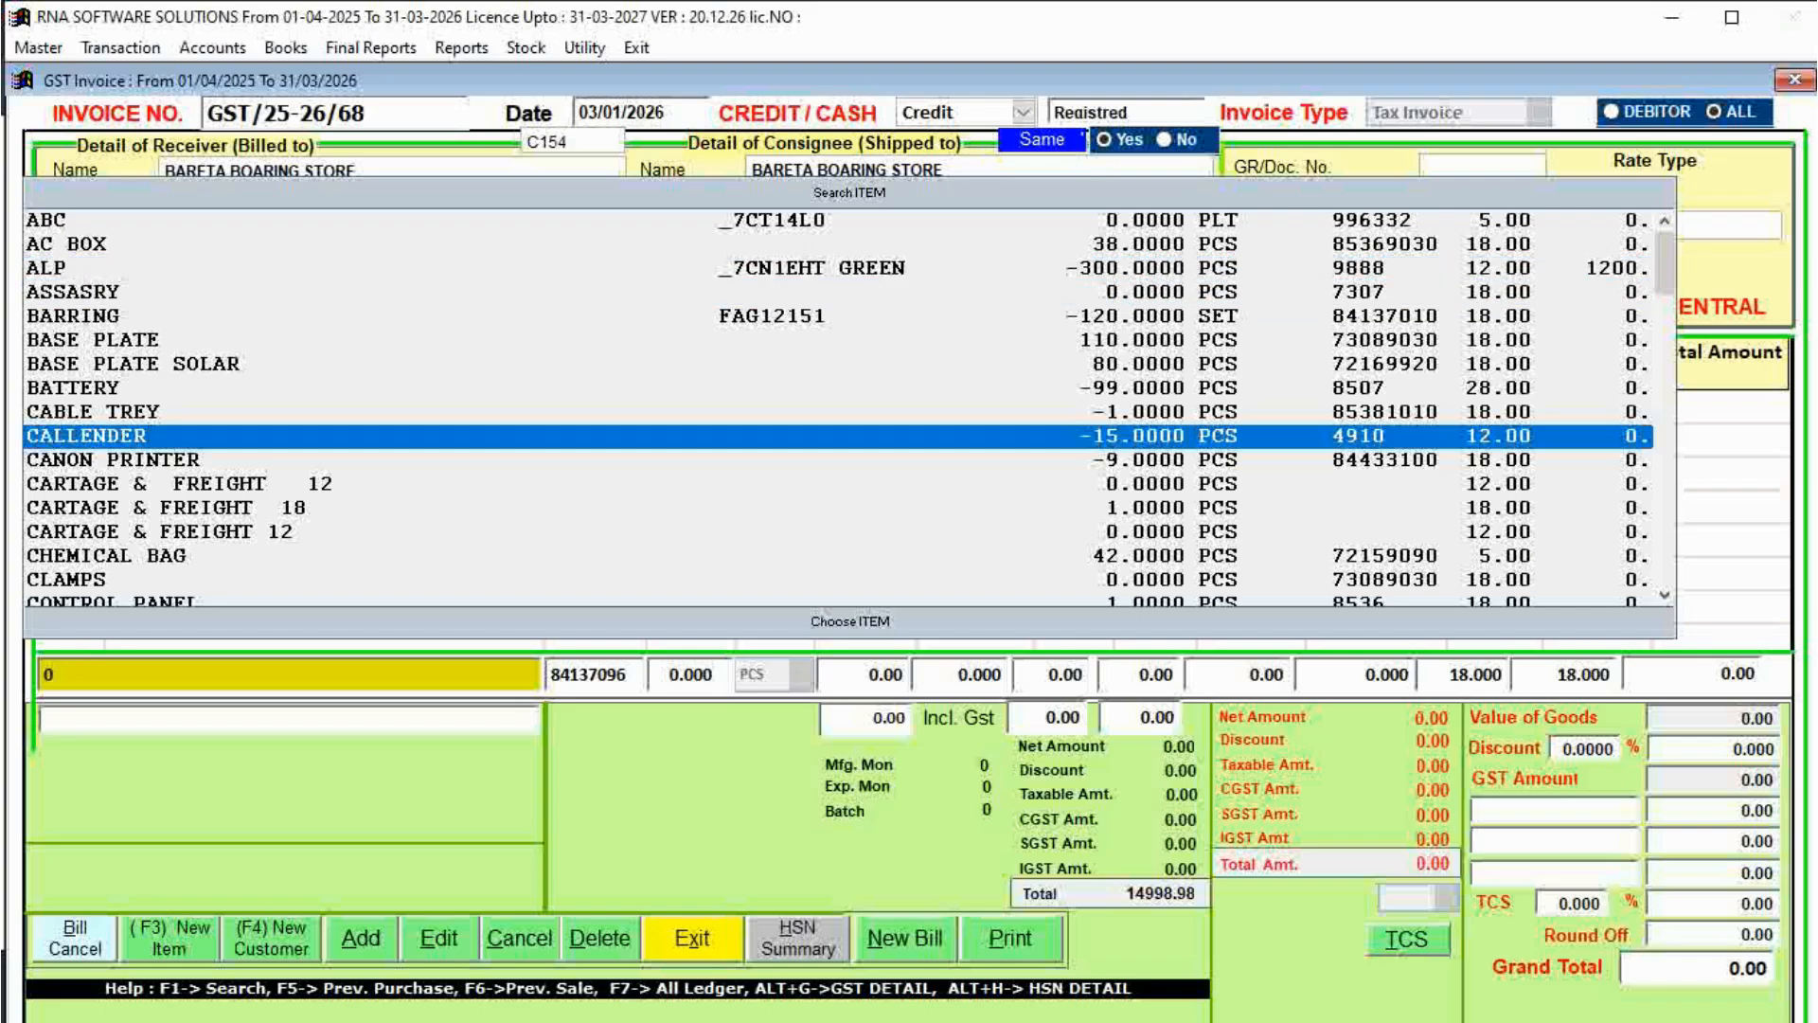
key(Up)
key(Up)
key(Up)
key(Up)
key(Return)
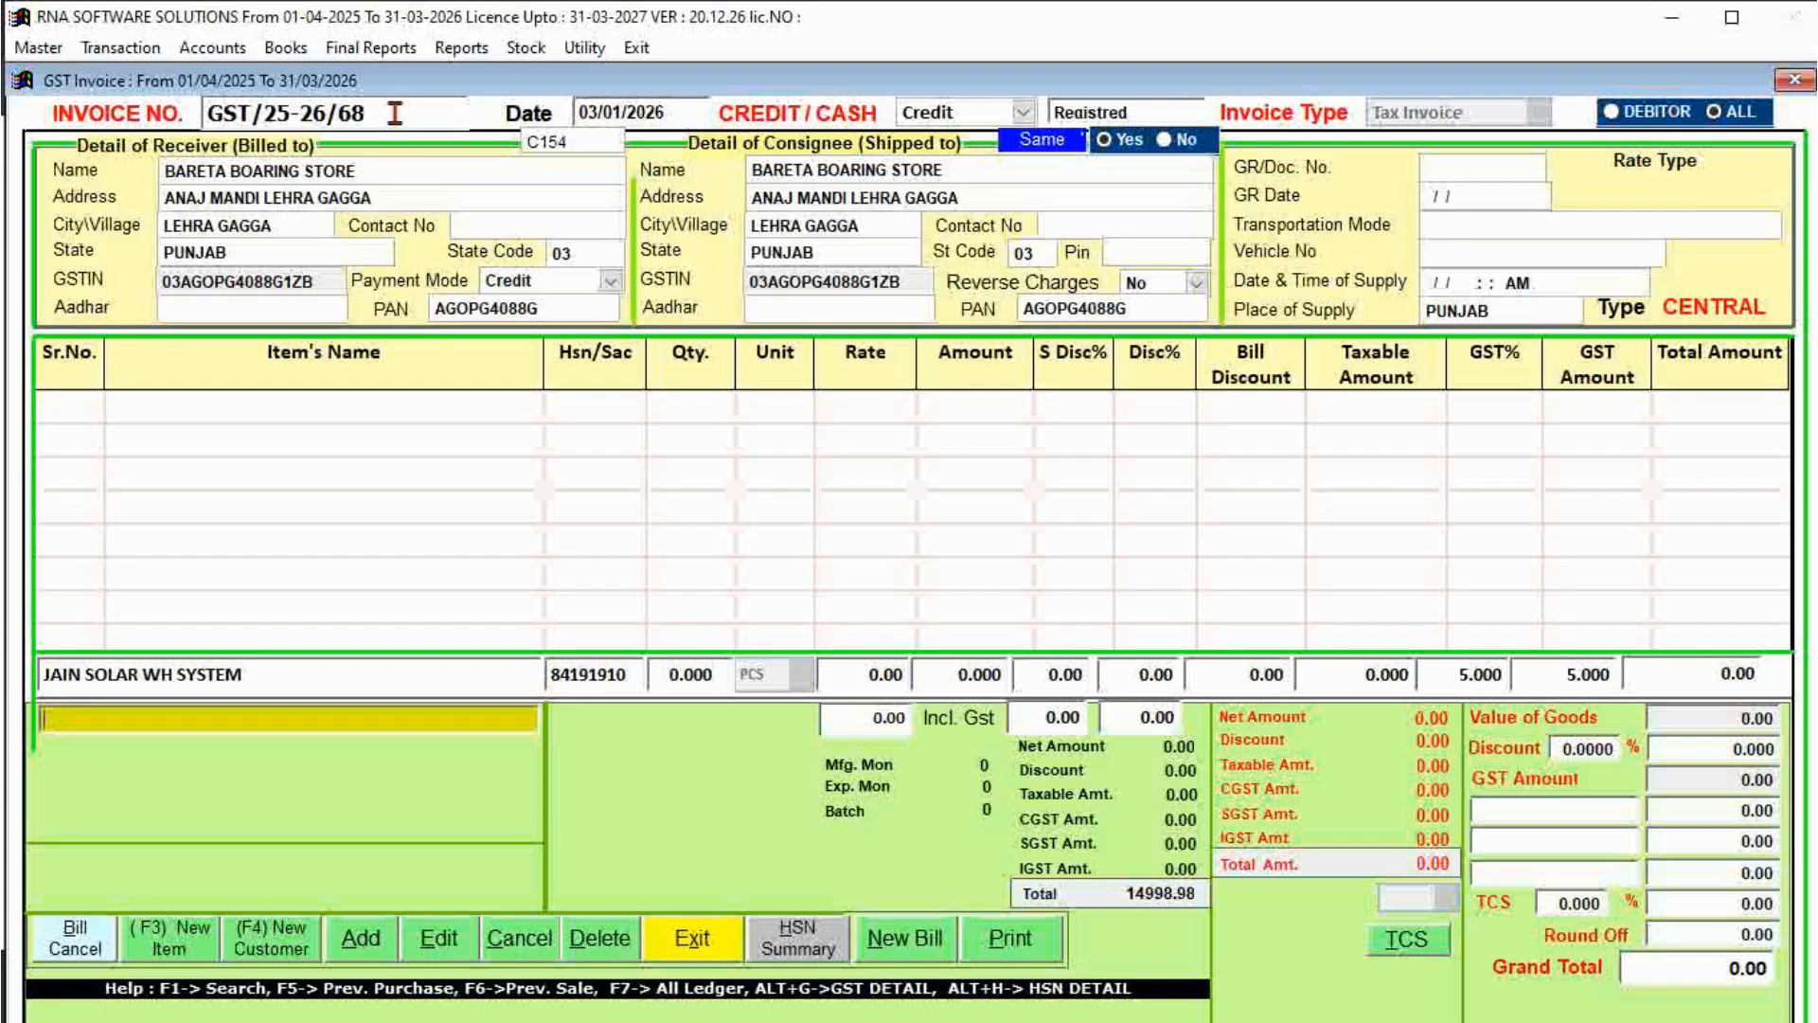
Clear the item name and reselect JAIN SOLAR WH SYSTEM by searching 'JAIN S'.
key(Up)
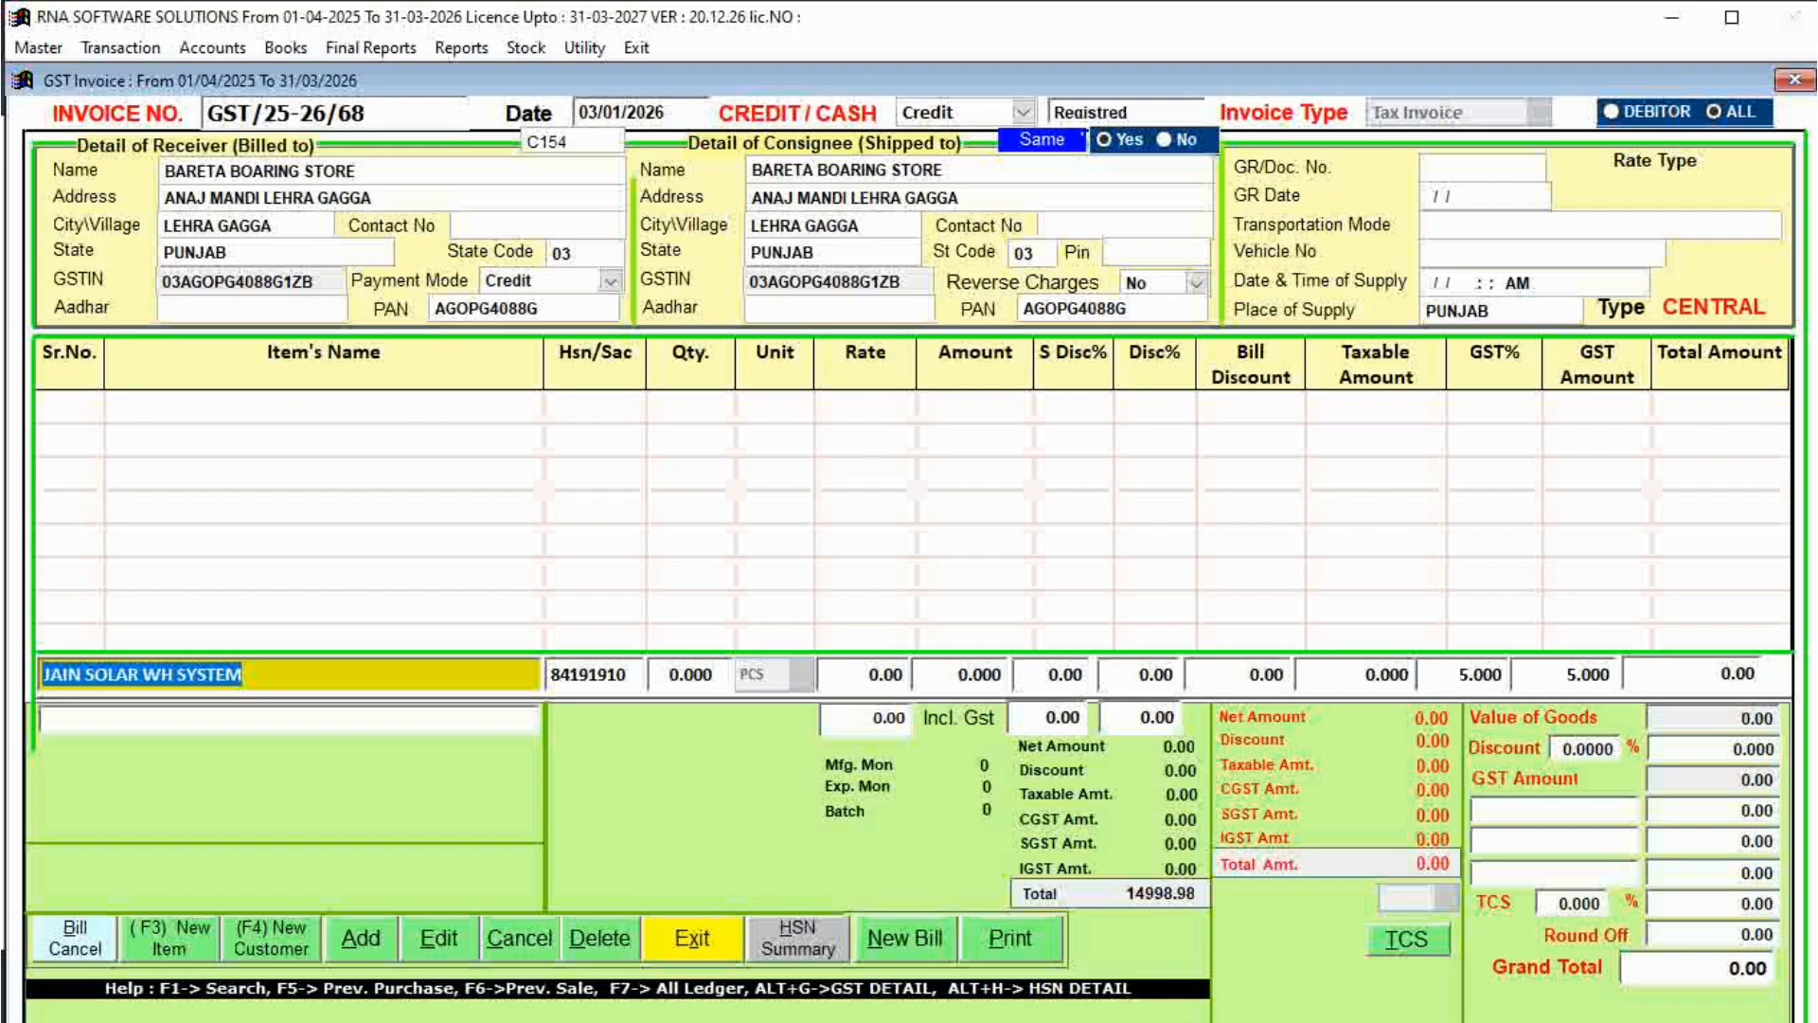
key(Delete)
key(Return)
key(k)
key(Return)
key(Return)
key(Return)
key(Return)
key(Return)
key(Return)
key(Return)
key(Return)
key(Up)
key(Up)
key(Up)
key(Up)
key(Up)
key(Up)
key(Up)
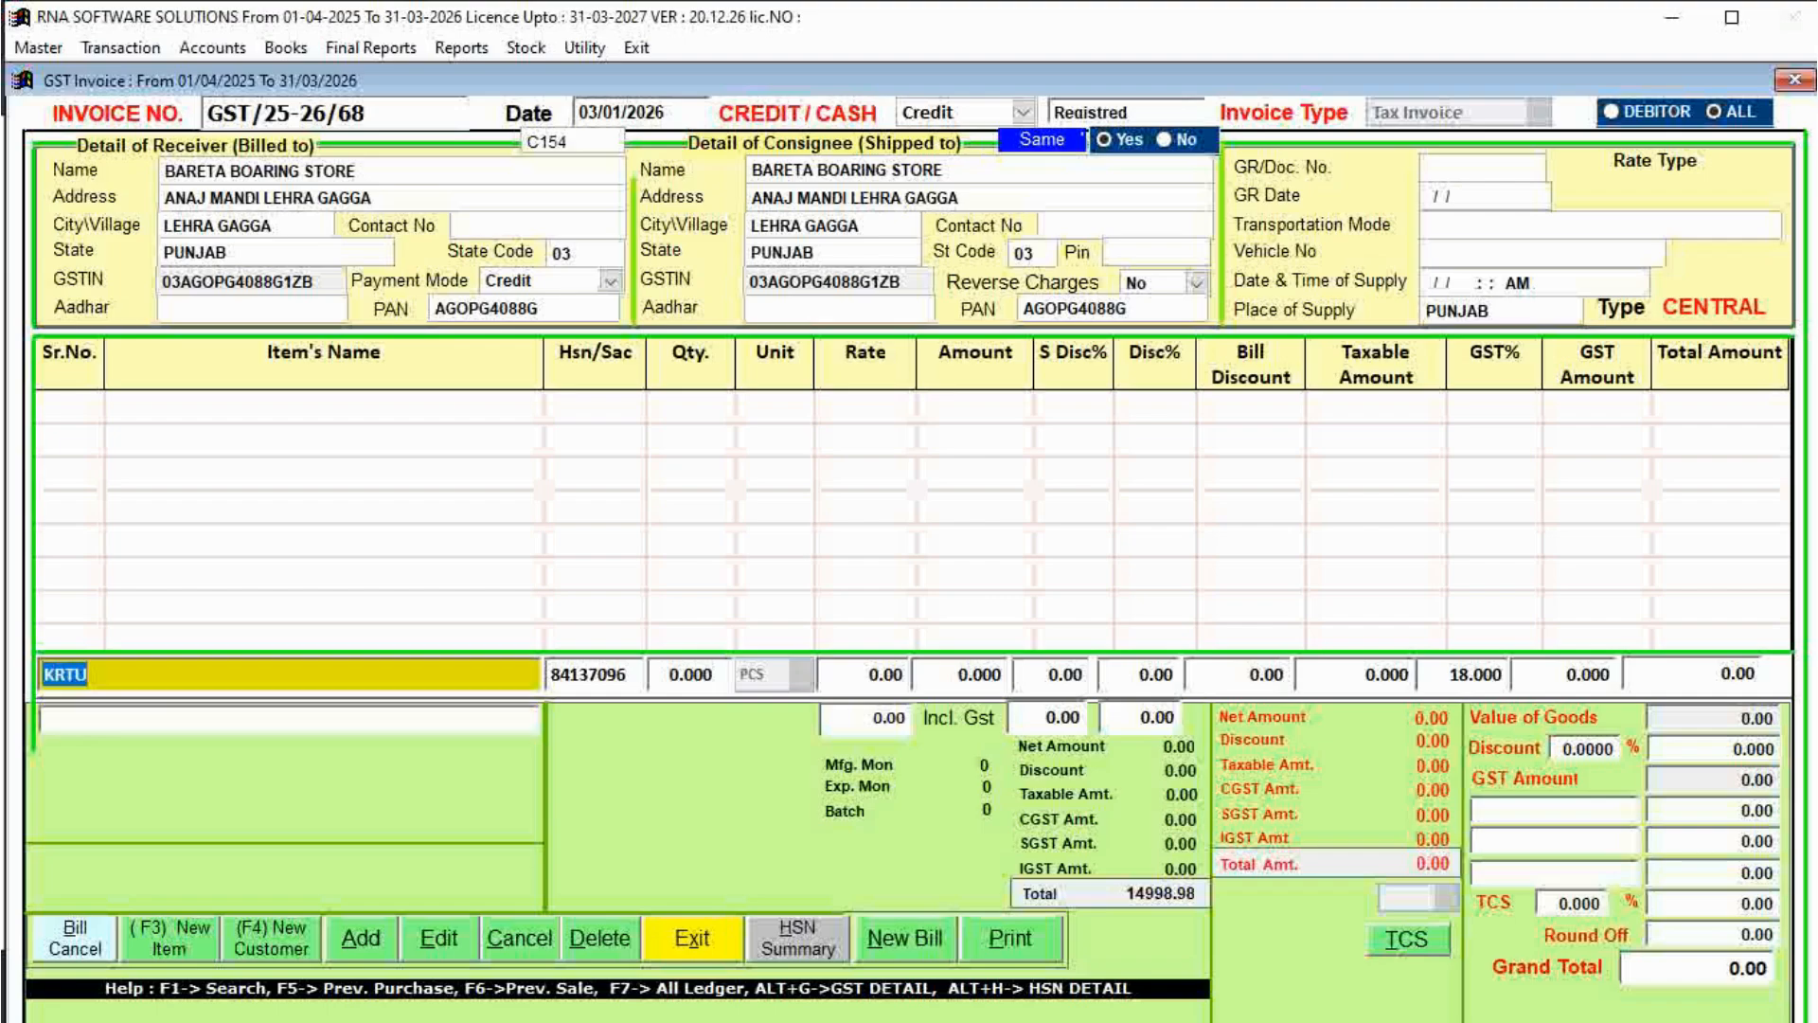
text(J)
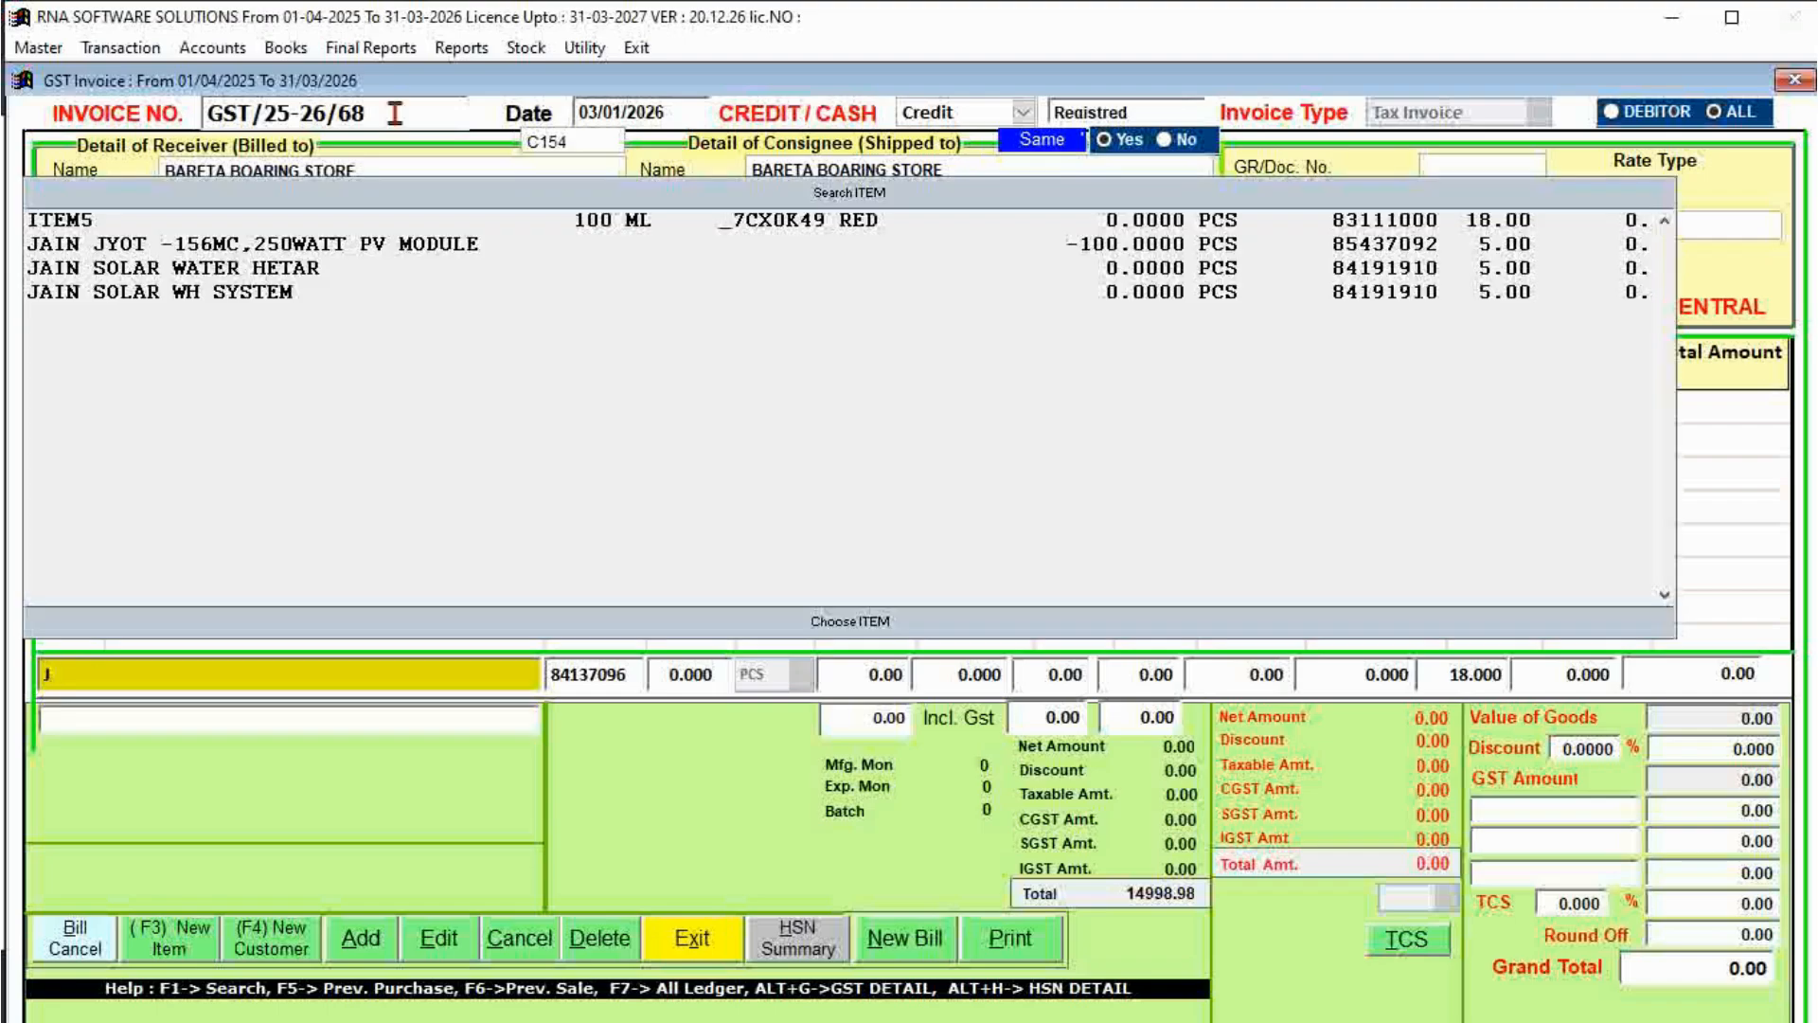
text(AIN S)
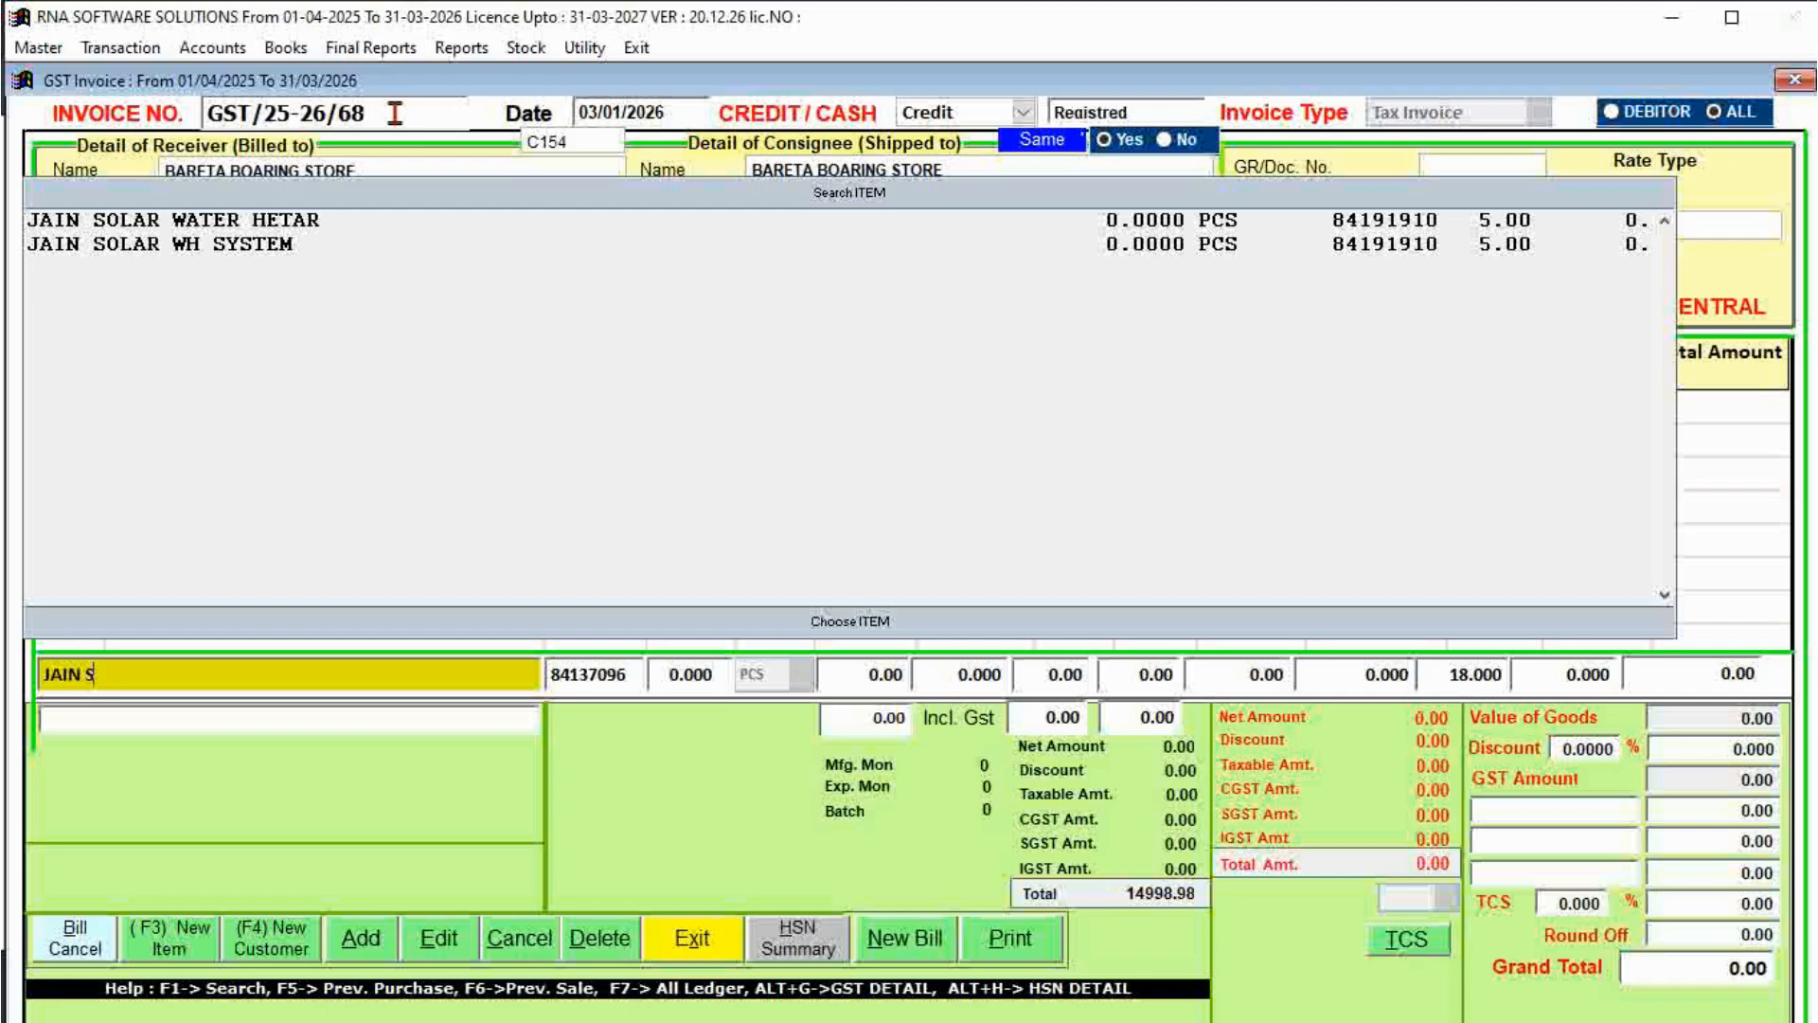
key(Down)
key(Down)
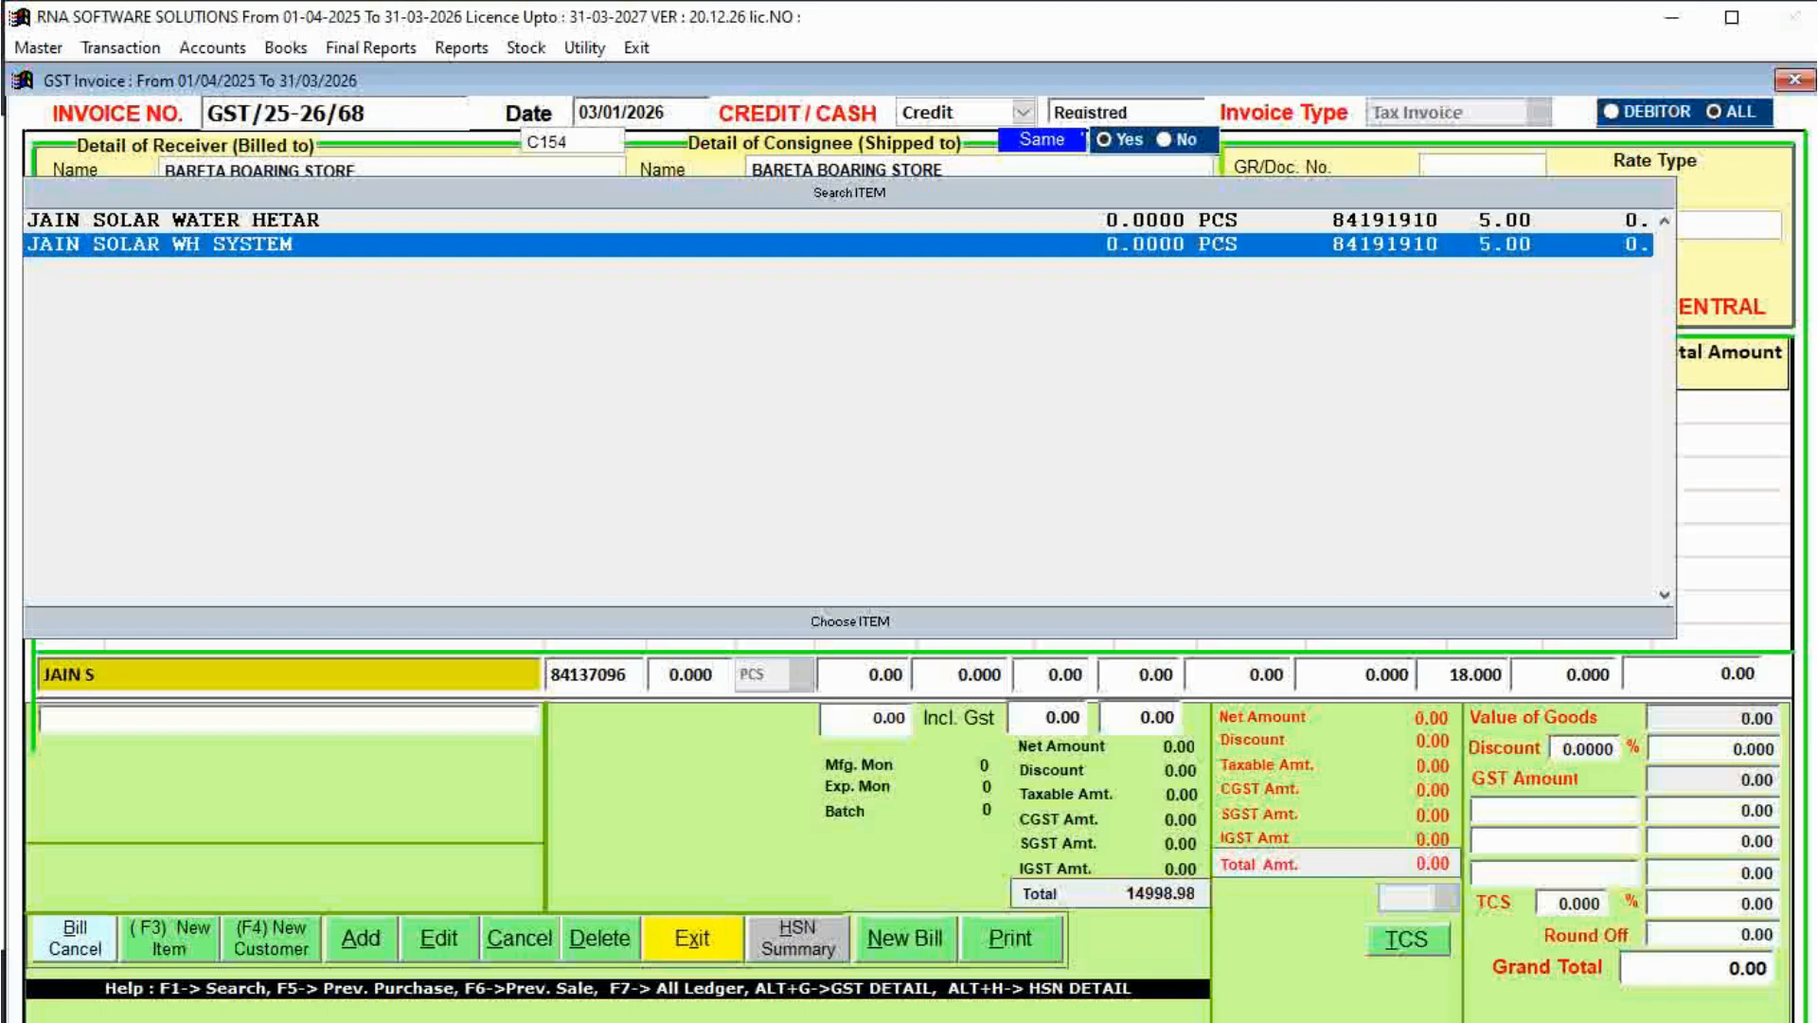
key(Return)
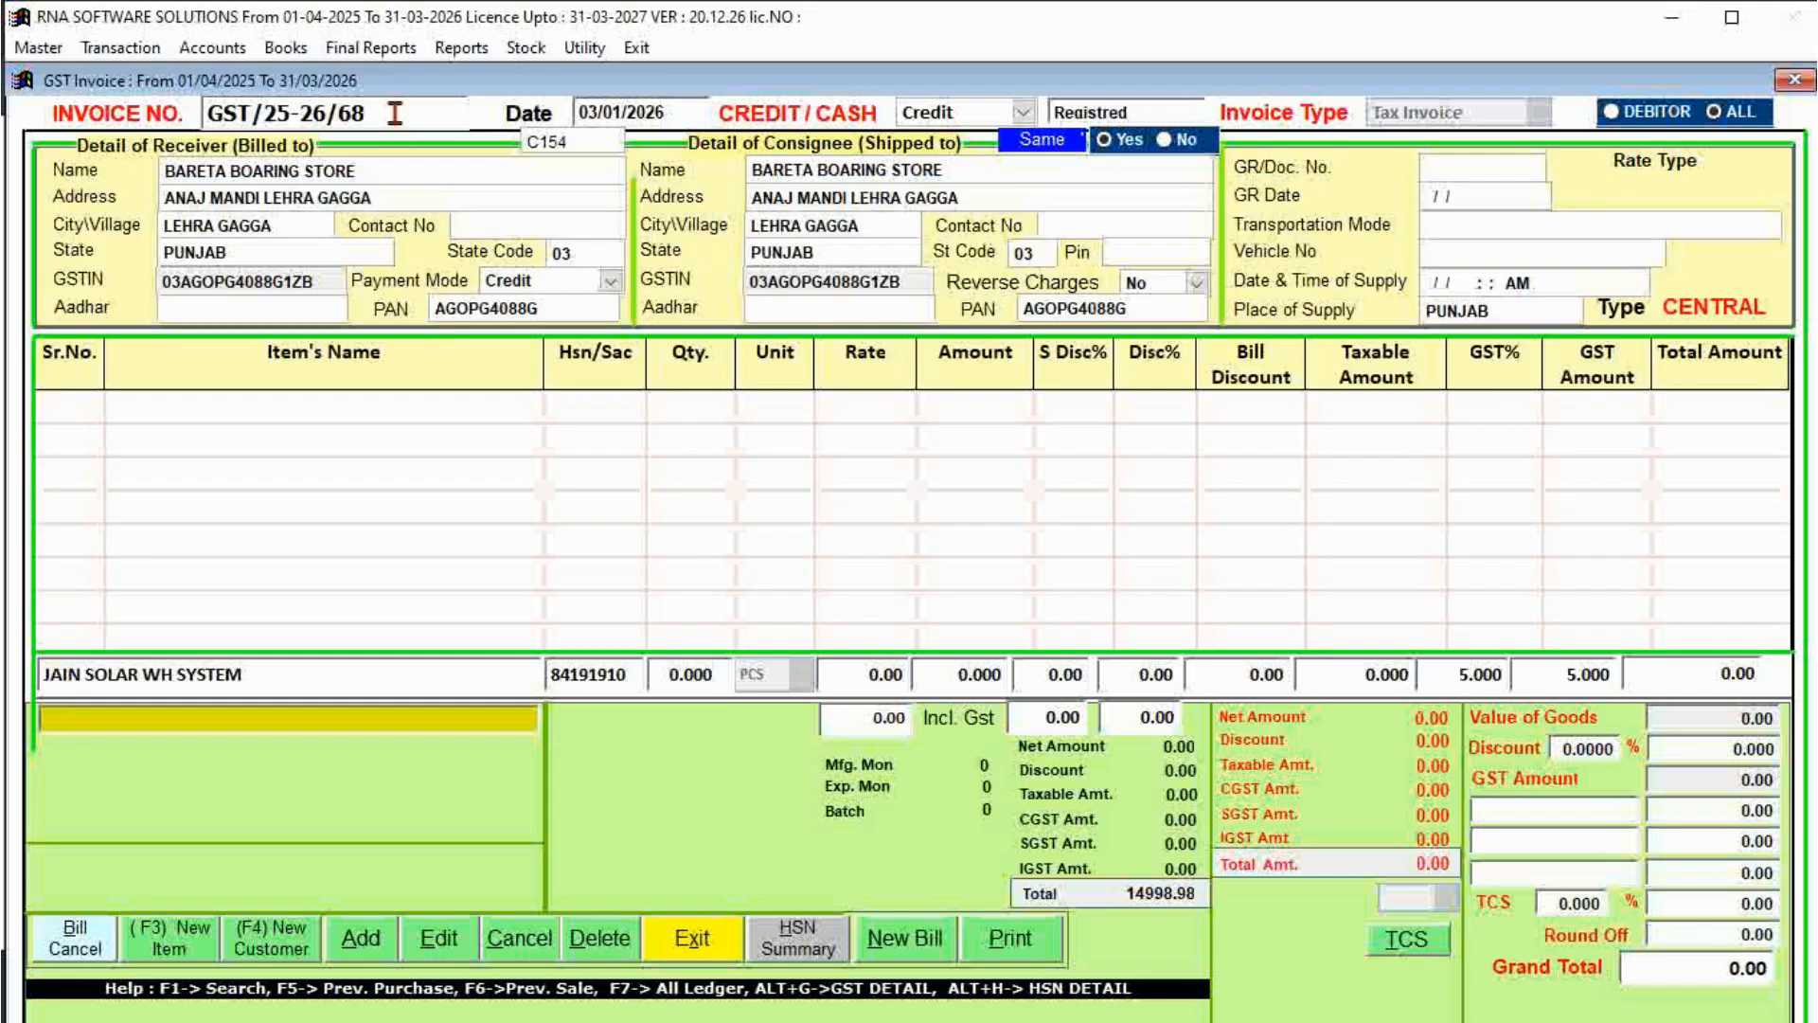
key(Return)
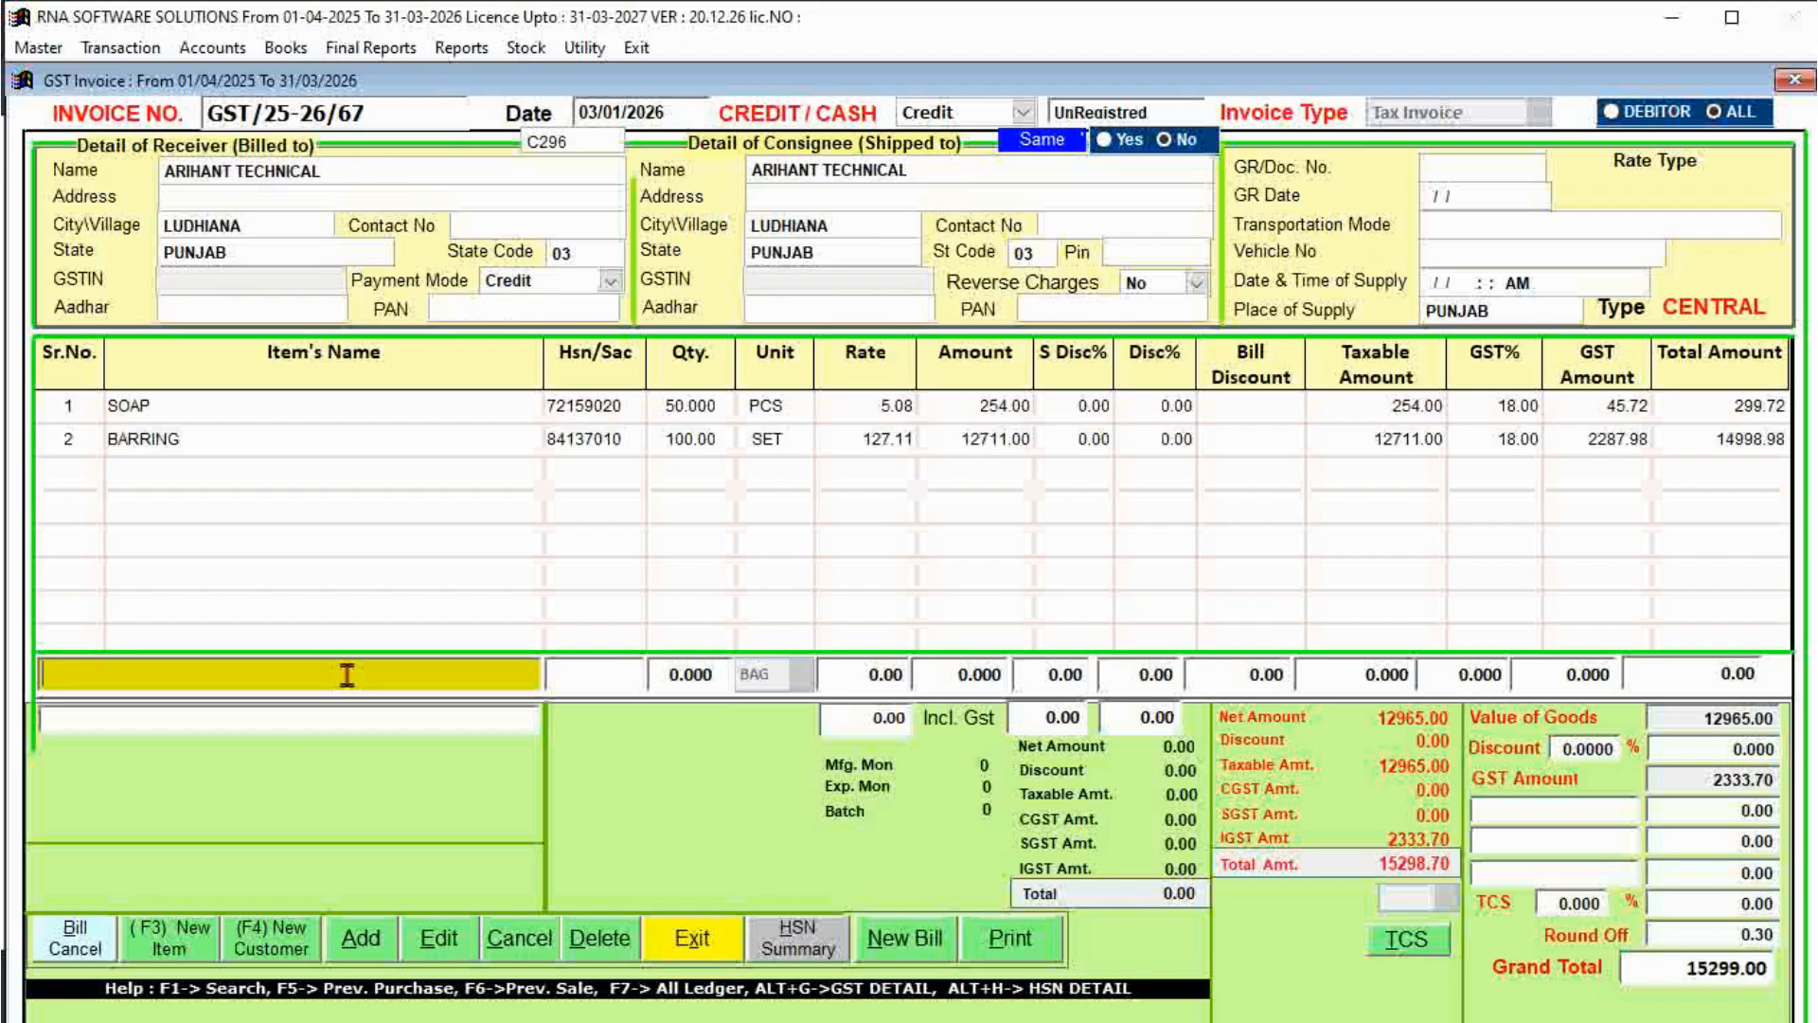
Enter SOAP on a new line, view its past sale rate 5.08 with F6, and decline exiting.
text(S)
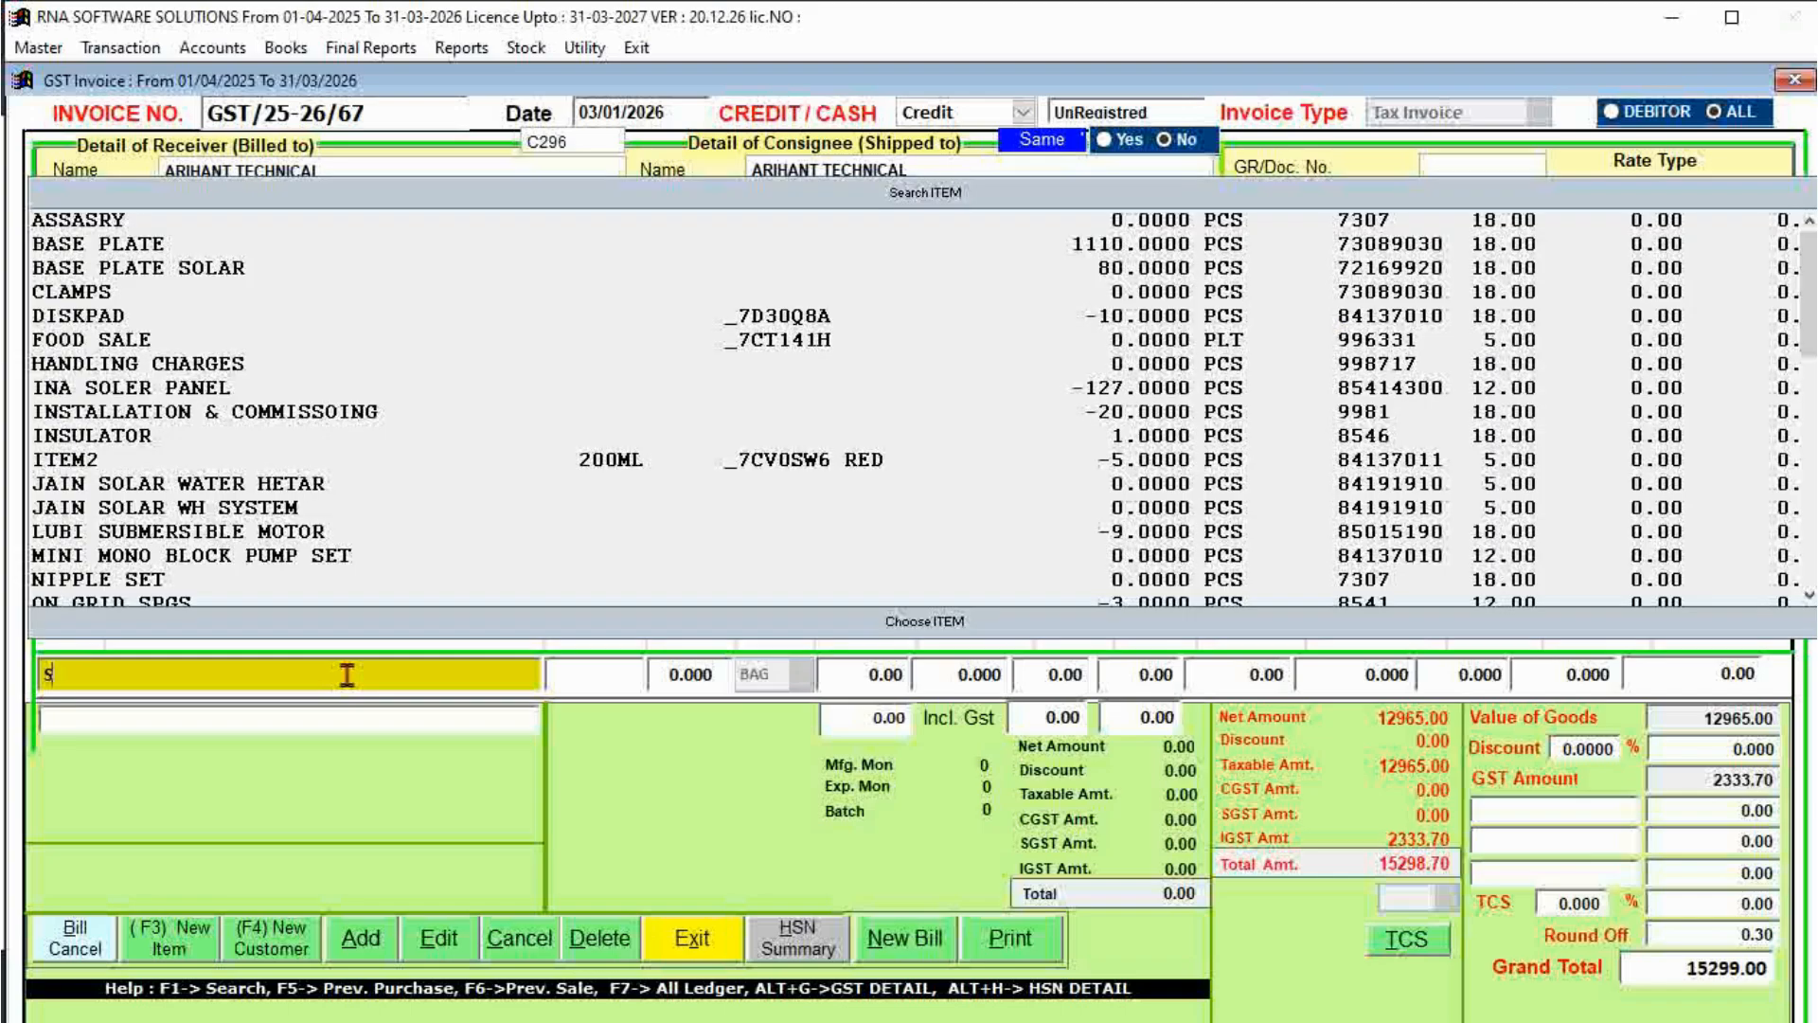
text(OA)
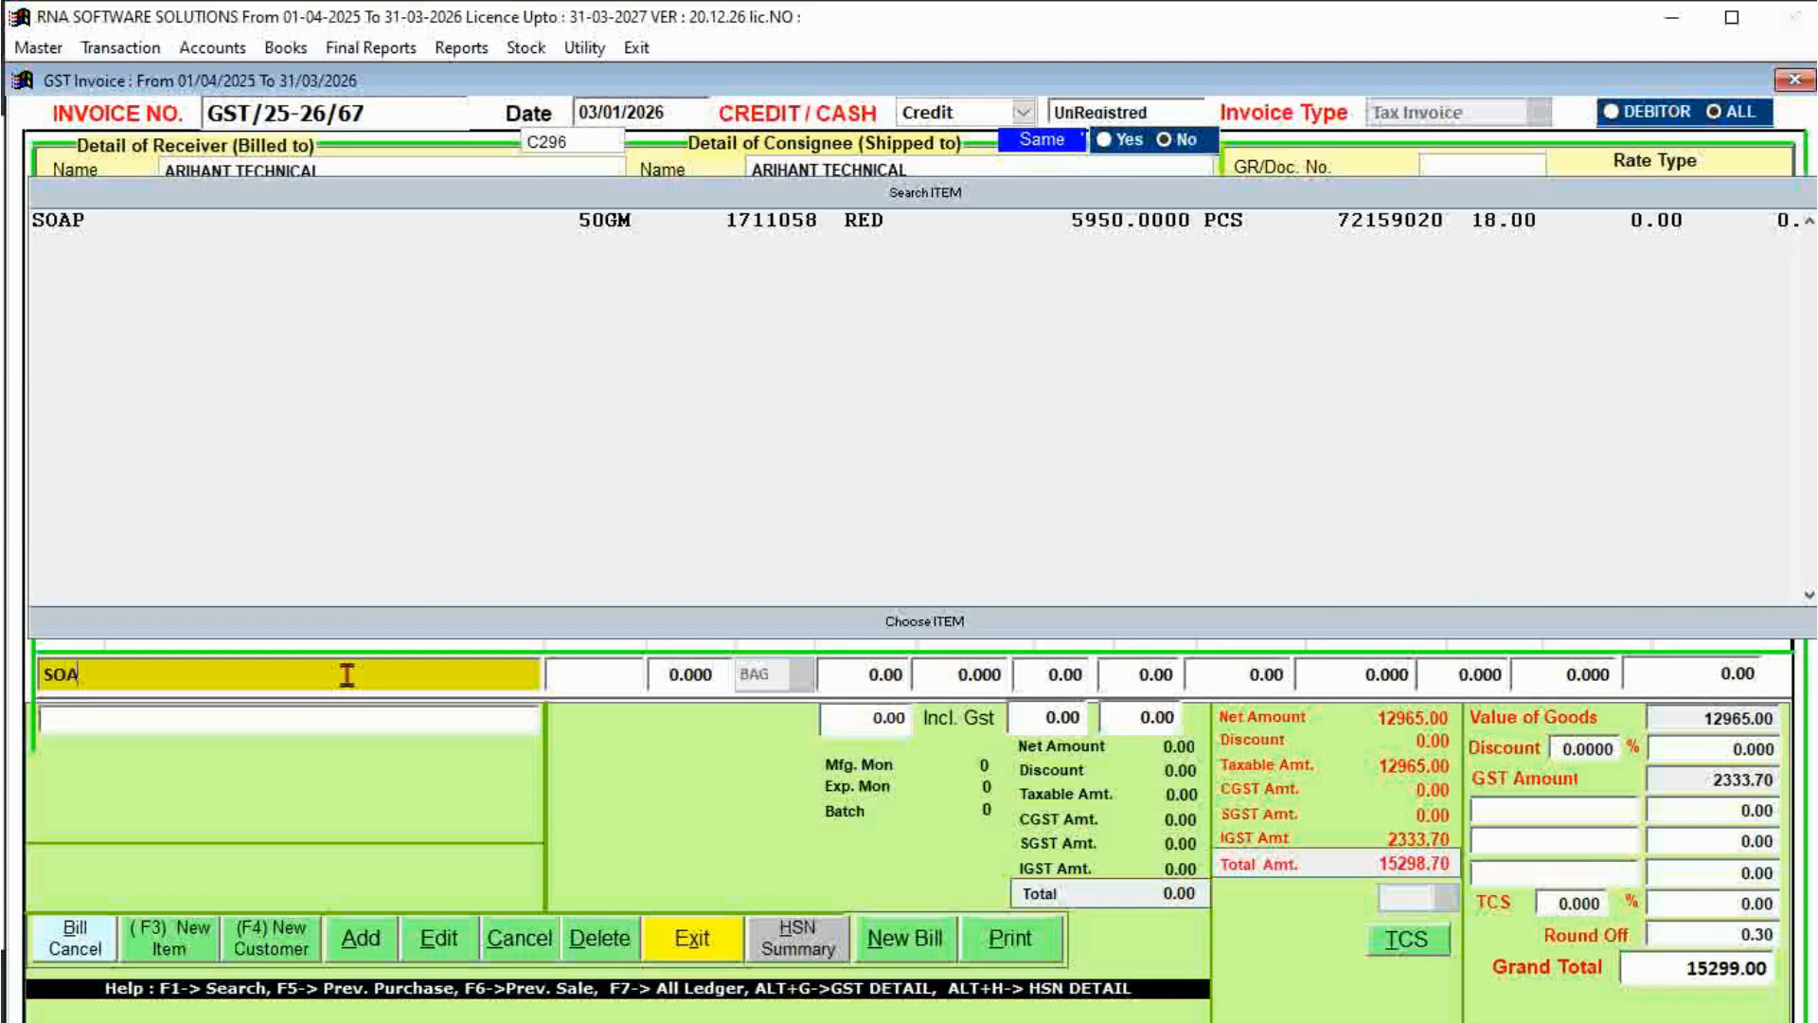
key(Down)
key(Return)
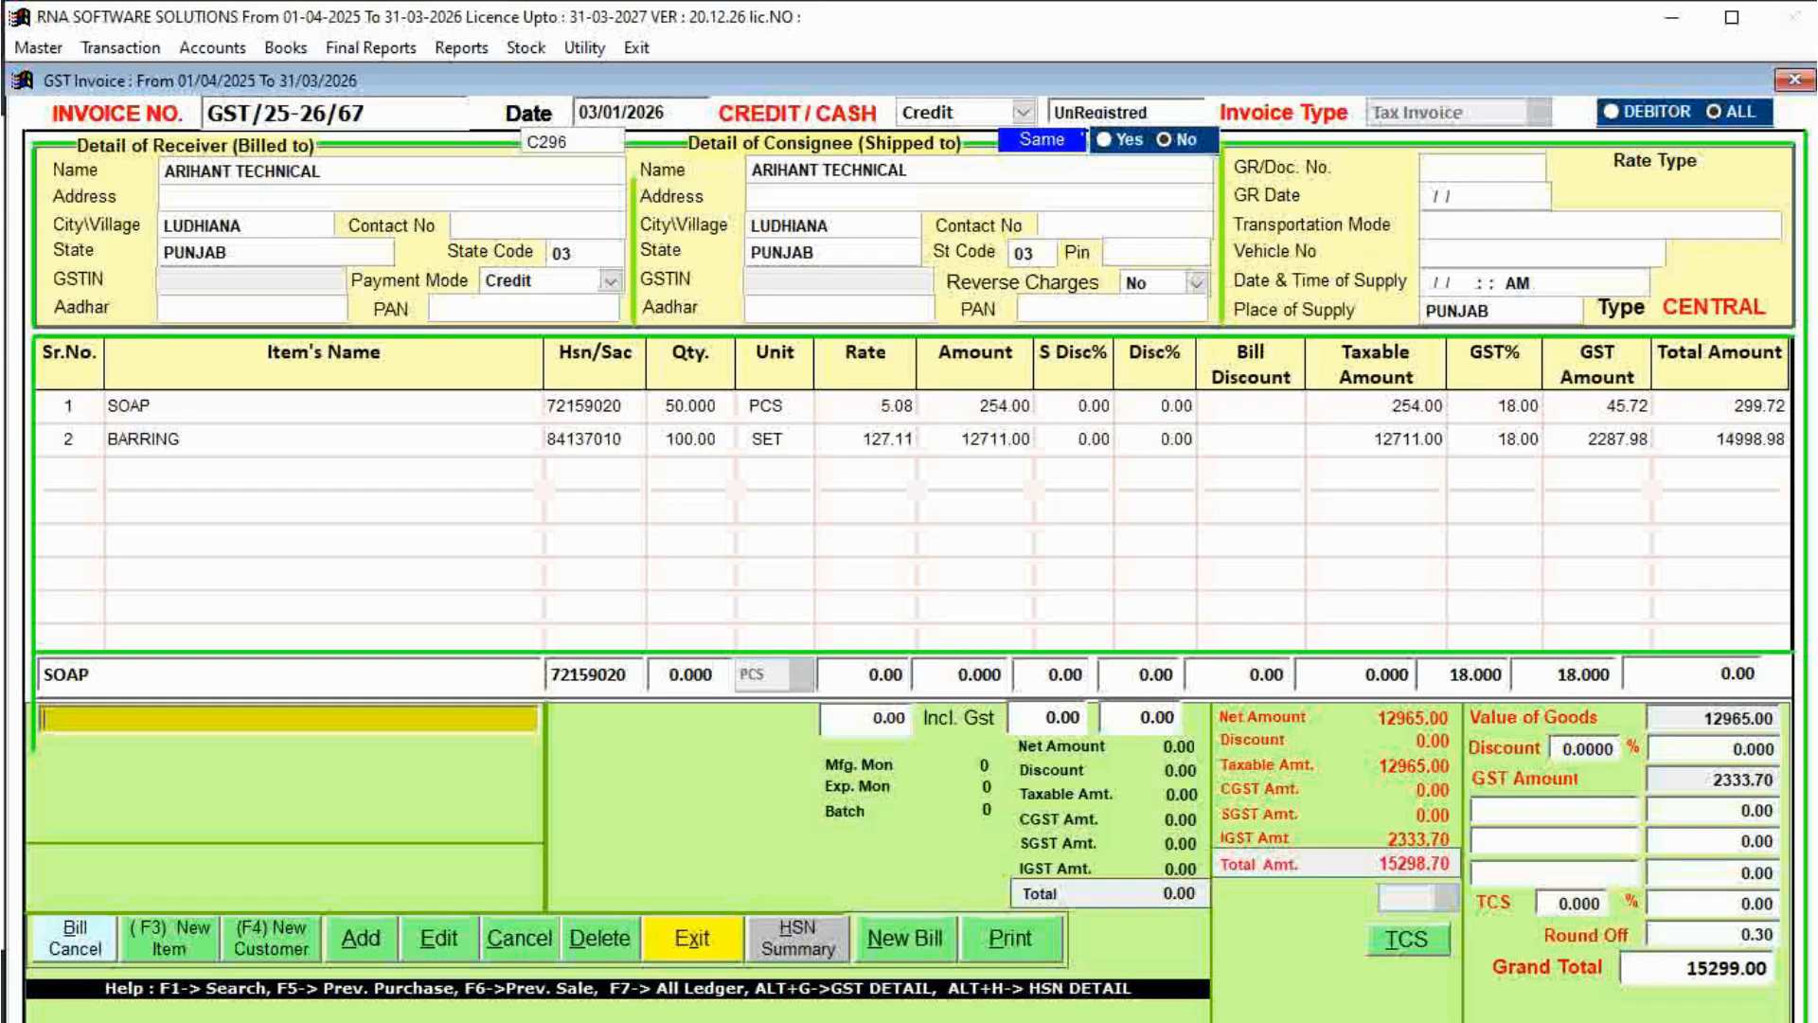
key(F6)
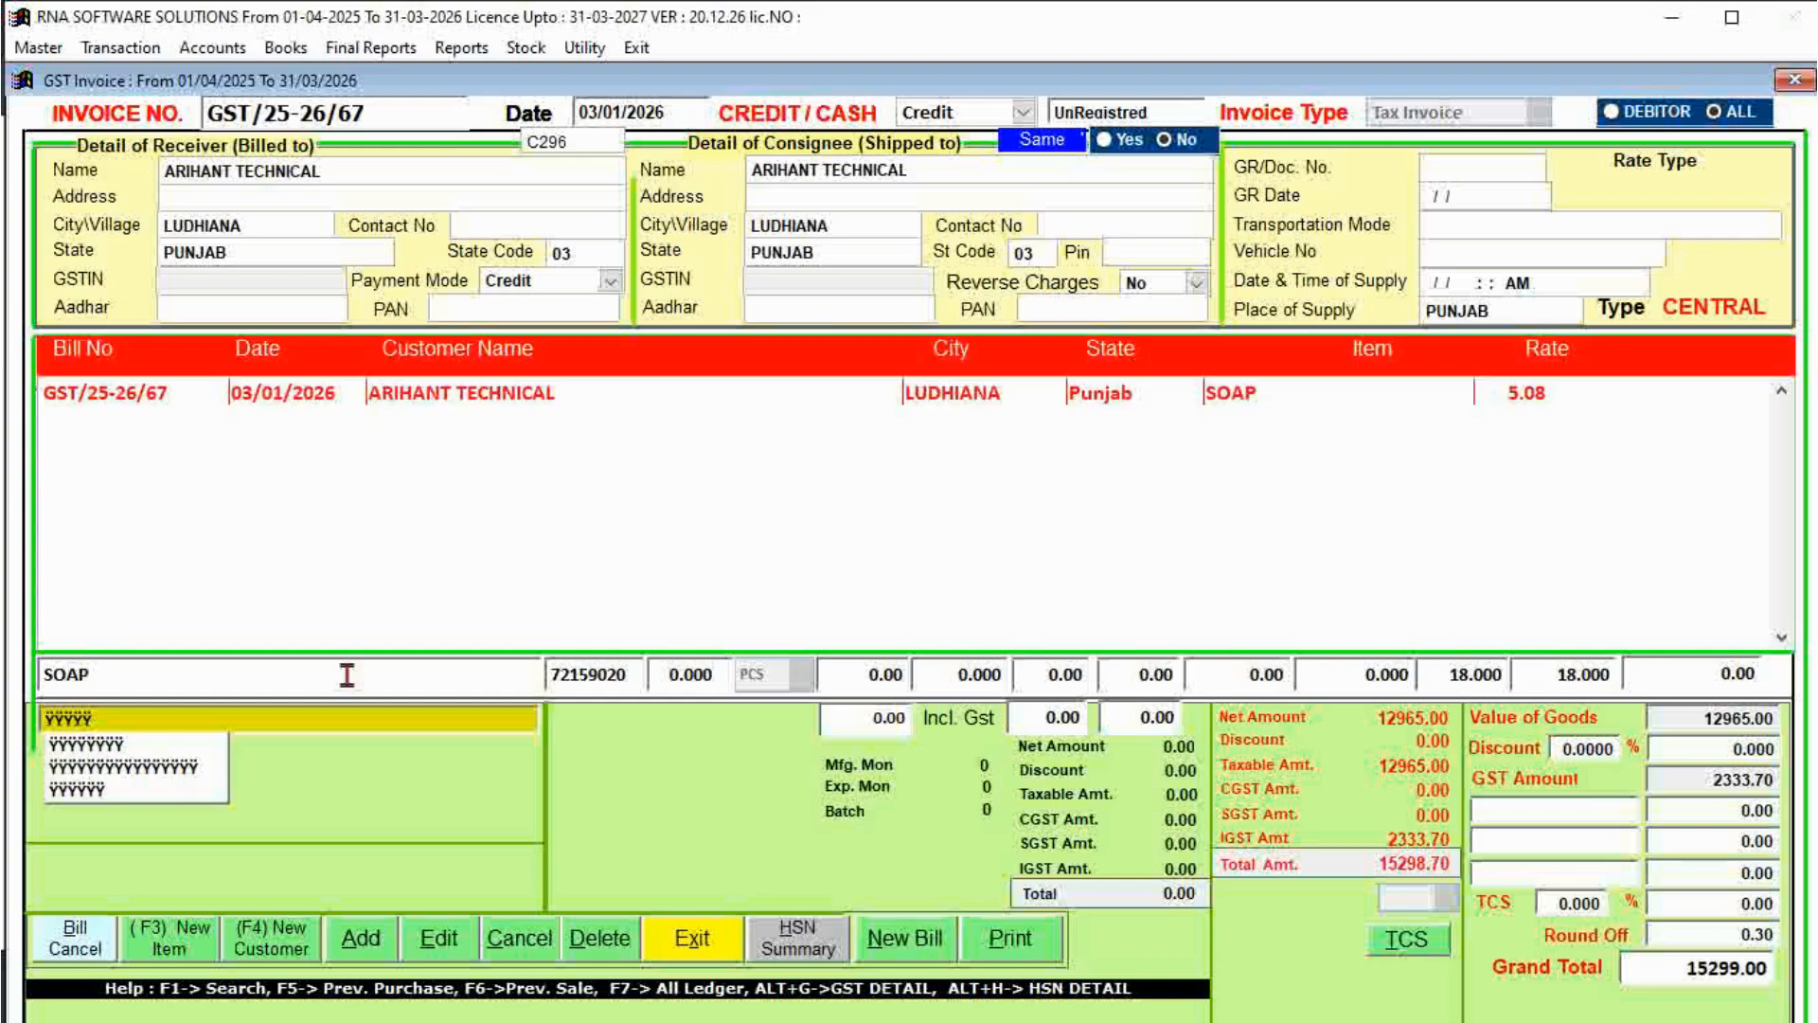
key(Escape)
key(Tab)
key(Return)
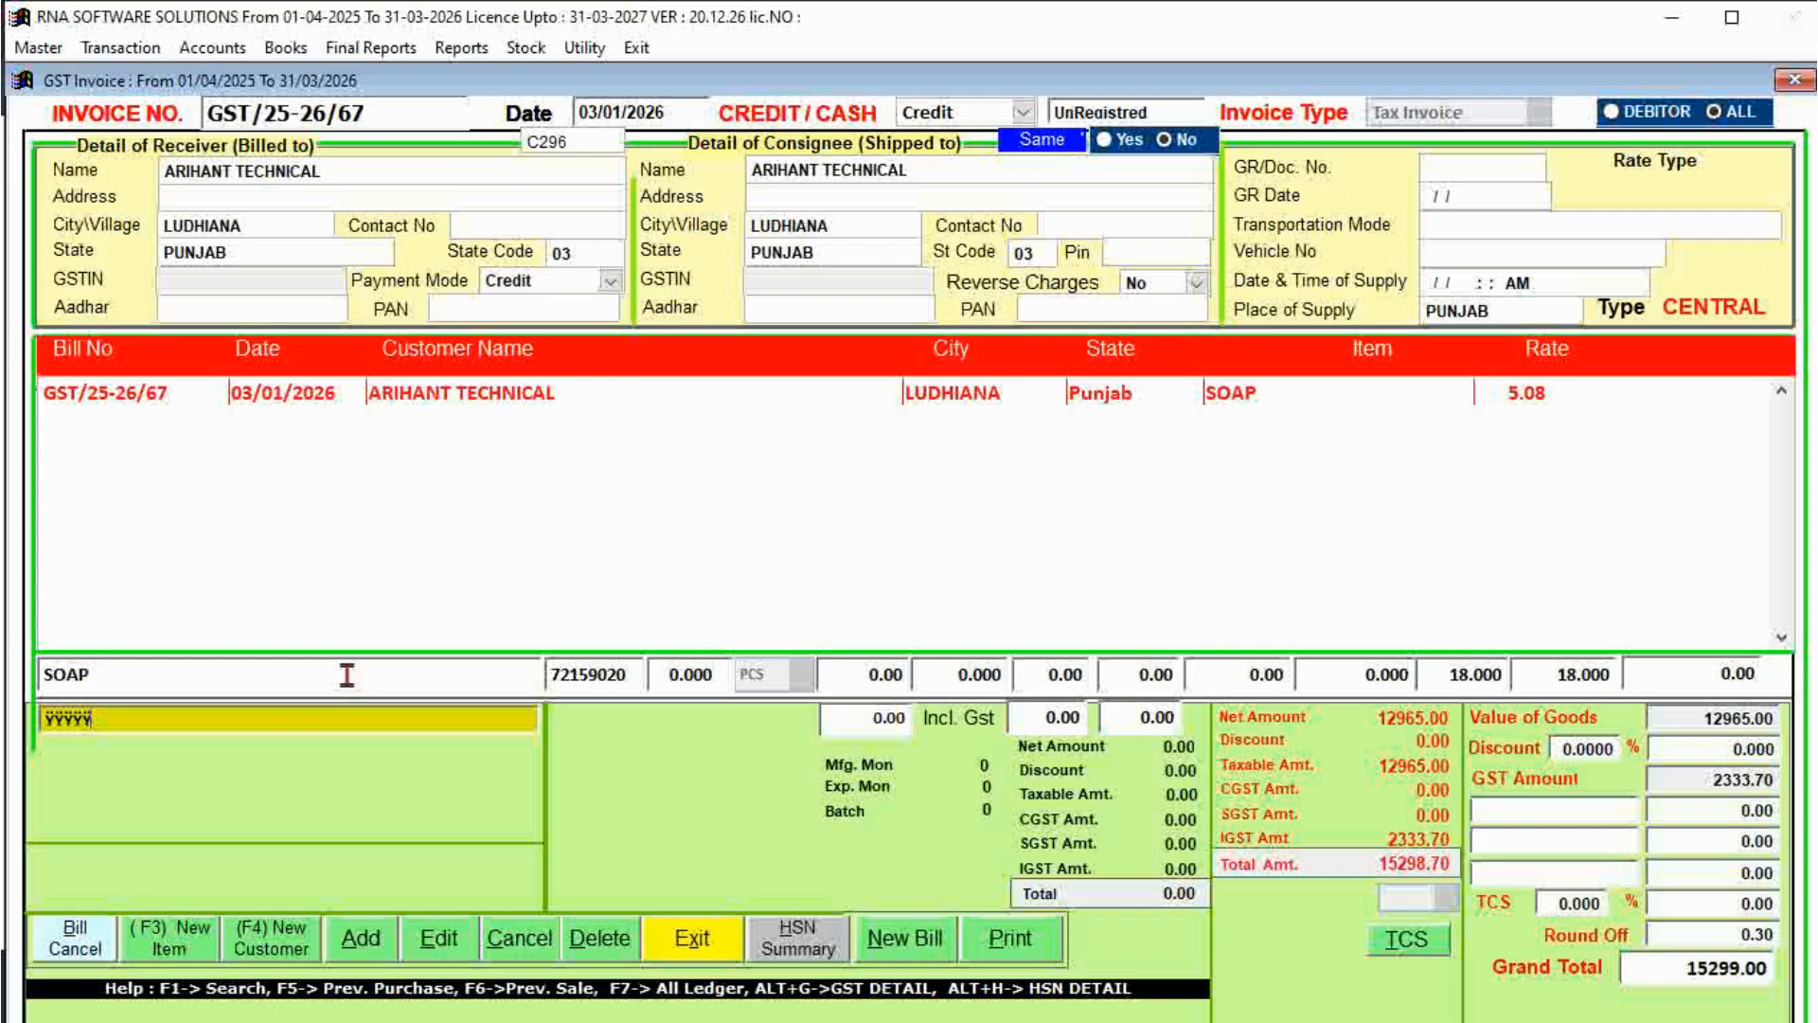
key(Escape)
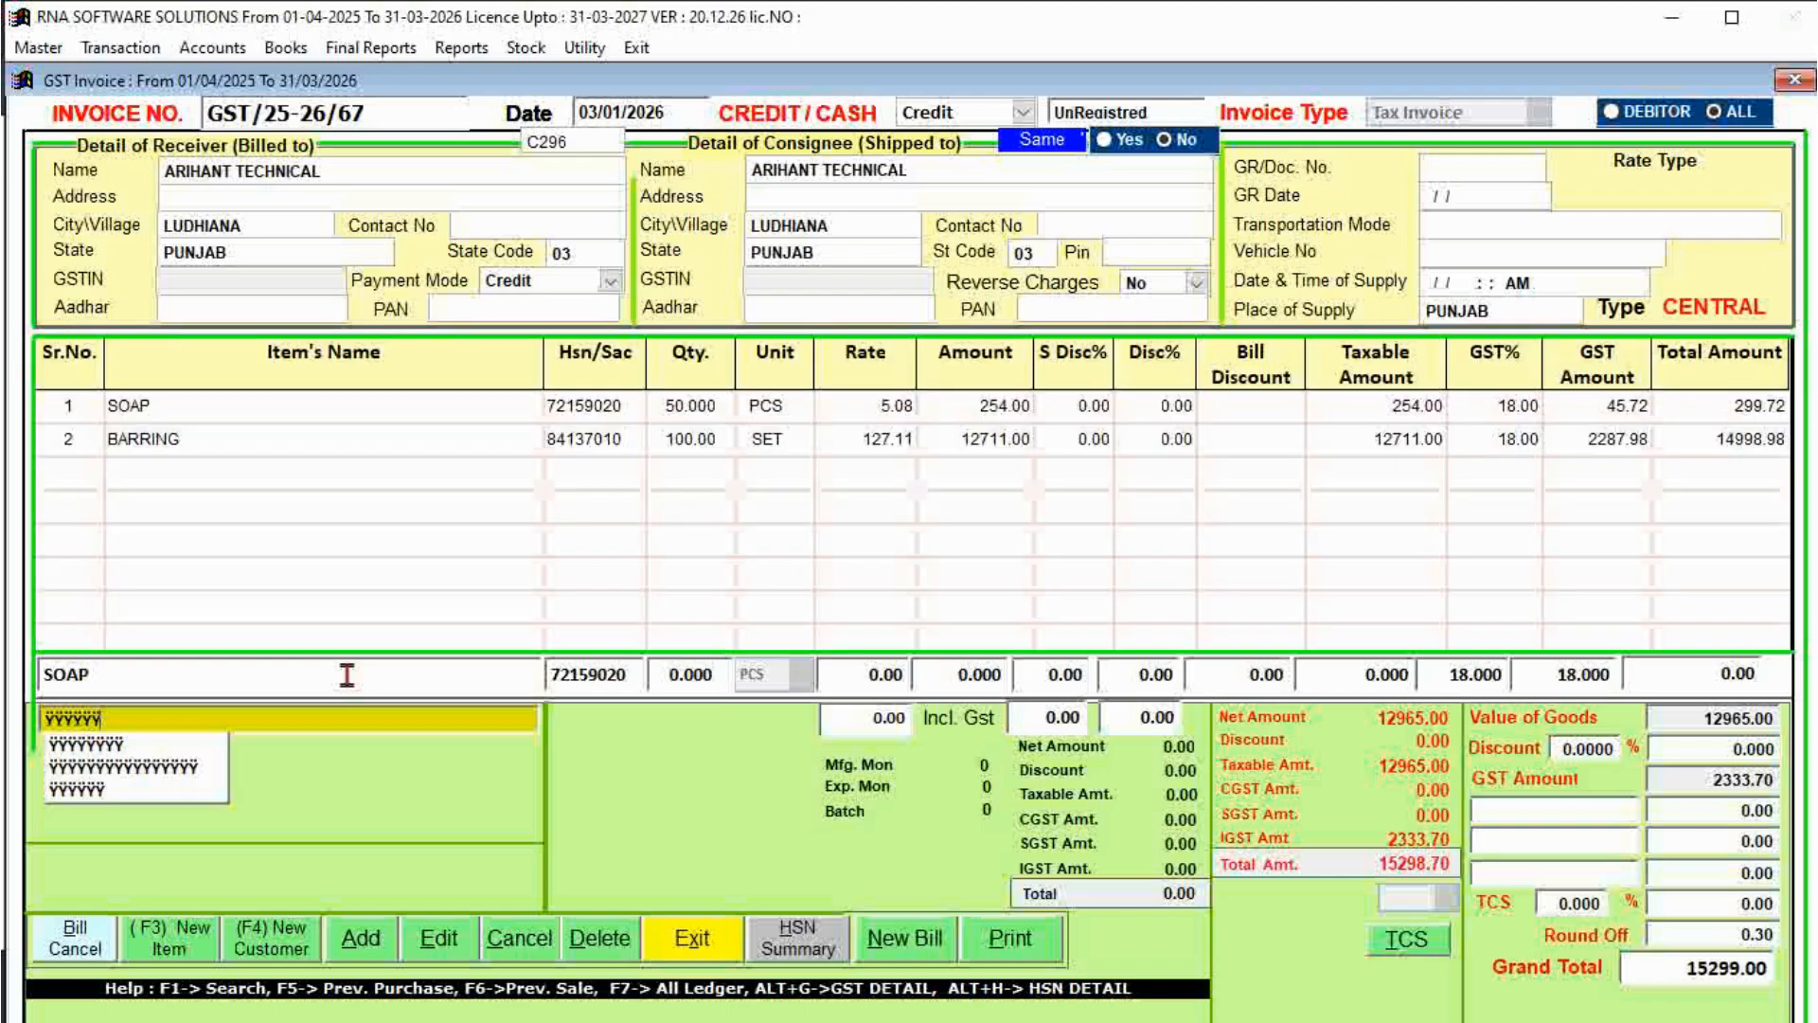